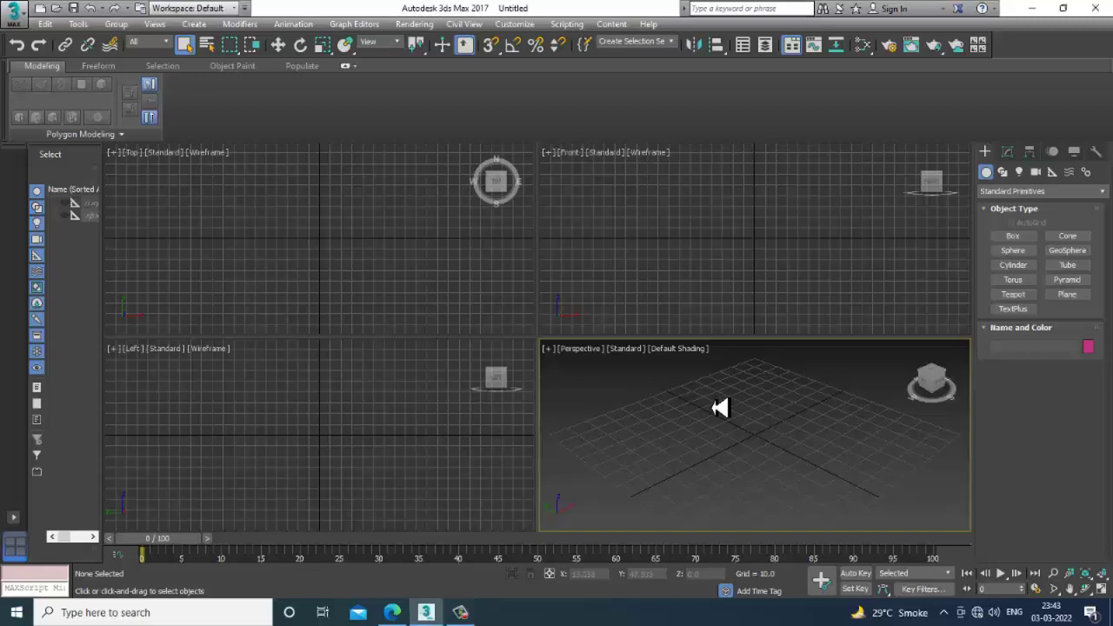
# - Maximize the Perspective viewport with Alt+W so it fills the entire workspace
pyautogui.hotkey('alt', 'w')
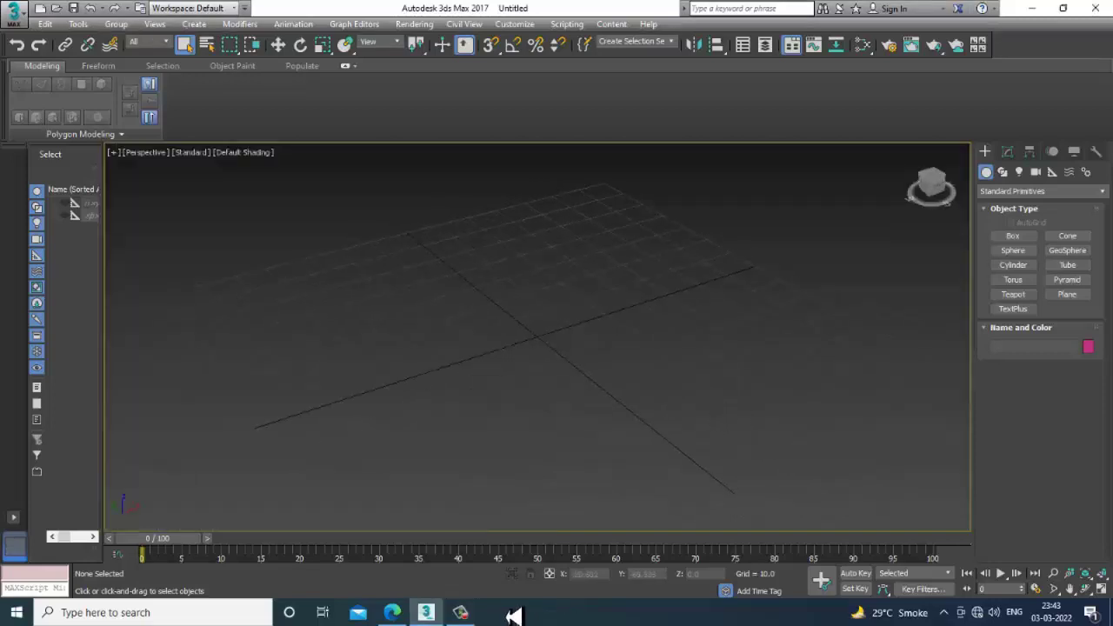
# - Draw a large ground plane across the grid and colour it grey
pyautogui.click(461, 612)
pyautogui.click(462, 613)
pyautogui.click(1066, 294)
pyautogui.moveTo(577, 229); pyautogui.dragTo(467, 478)
pyautogui.press('w')
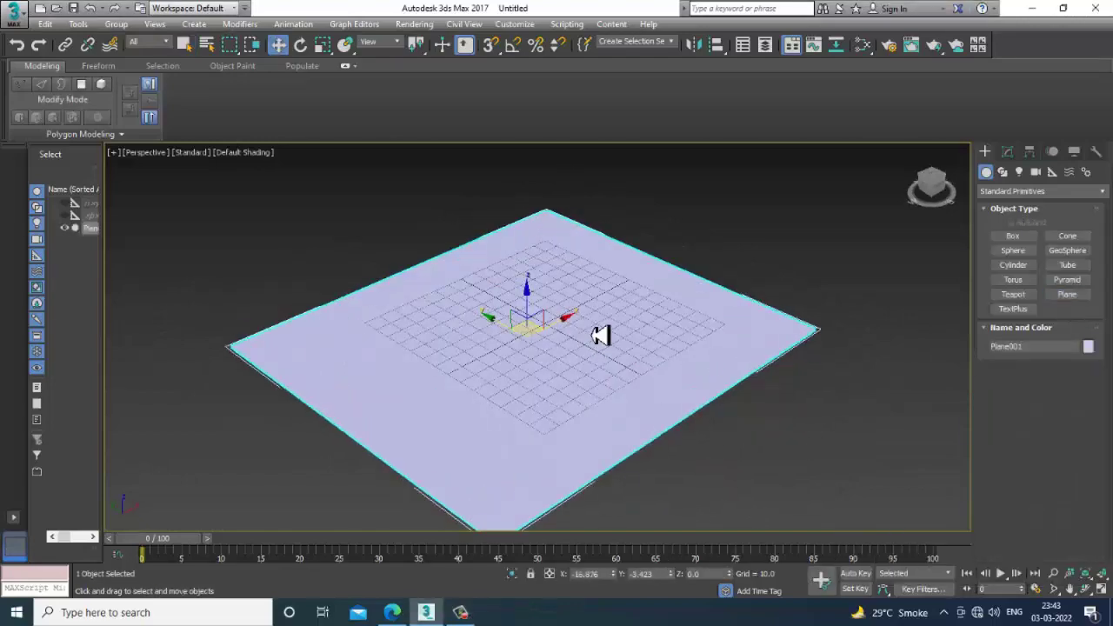
pyautogui.scroll(3, 602, 347)
pyautogui.scroll(2, 603, 377)
pyautogui.click(1087, 346)
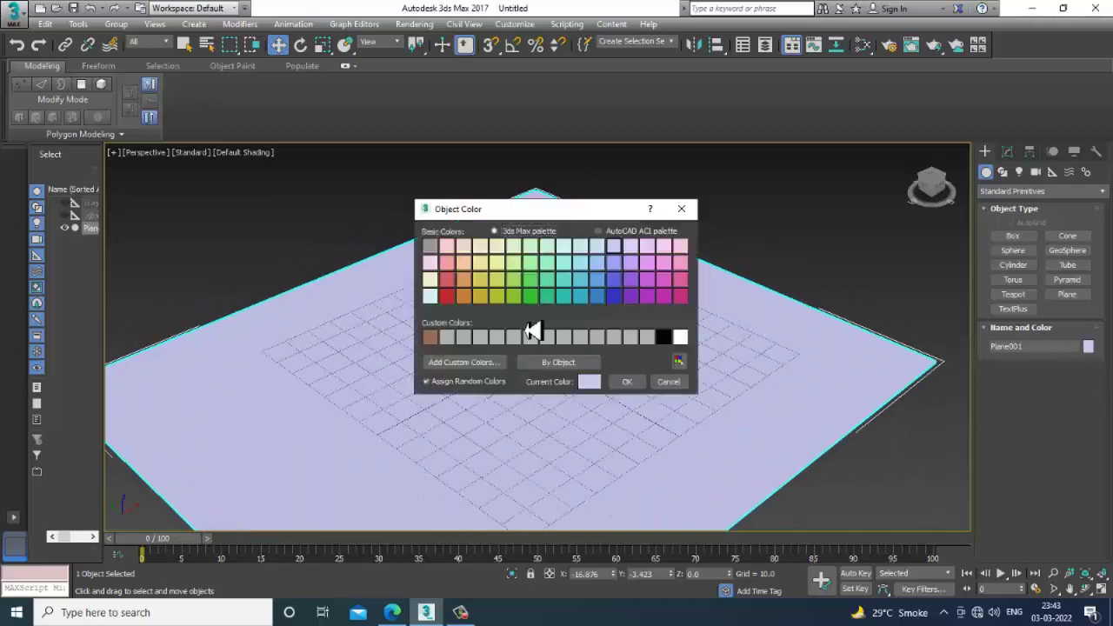
pyautogui.click(647, 339)
pyautogui.click(624, 382)
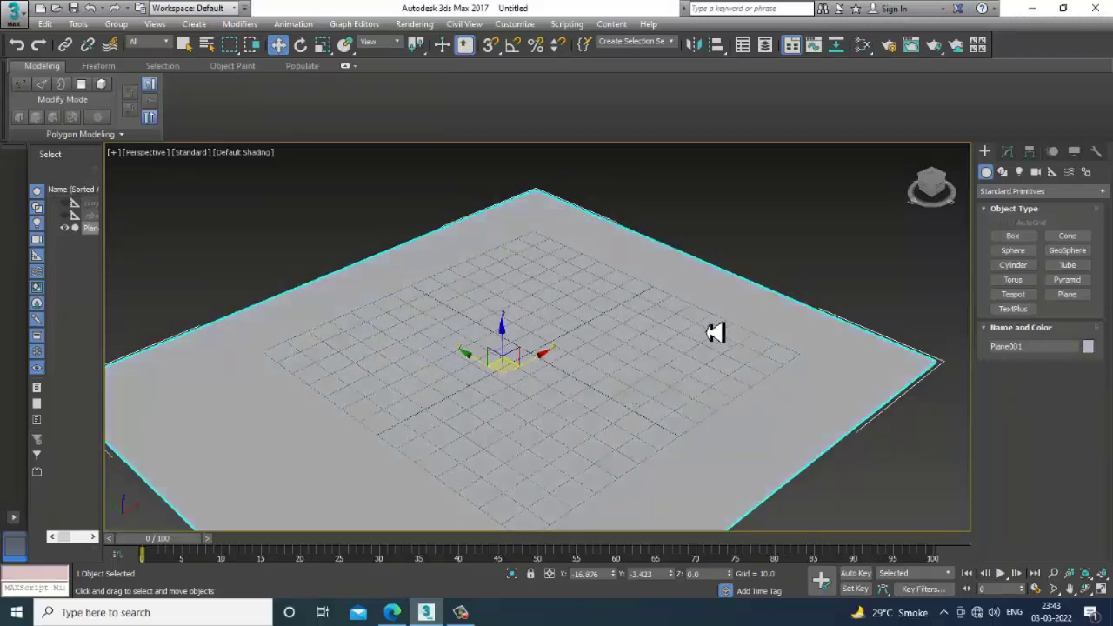
# - Draw a cylinder standing on the plane and show its edges with F4
pyautogui.click(1013, 265)
pyautogui.moveTo(513, 396); pyautogui.dragTo(551, 444)
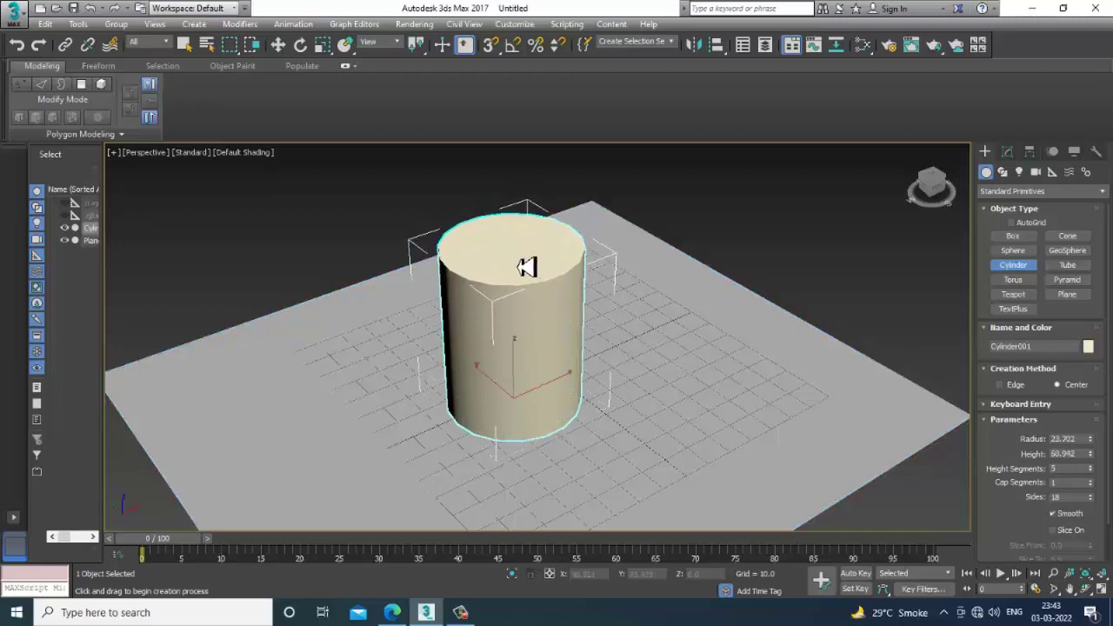
pyautogui.click(526, 267)
pyautogui.press('w')
pyautogui.scroll(3, 665, 348)
pyautogui.press('F4')
pyautogui.keyDown('alt'); pyautogui.moveTo(590, 344); pyautogui.dragTo(559, 316, button='middle'); pyautogui.keyUp('alt')
# - Set the cylinder to 12 sides and 1 height segment, and reduce its height
pyautogui.click(1007, 151)
pyautogui.write('12')
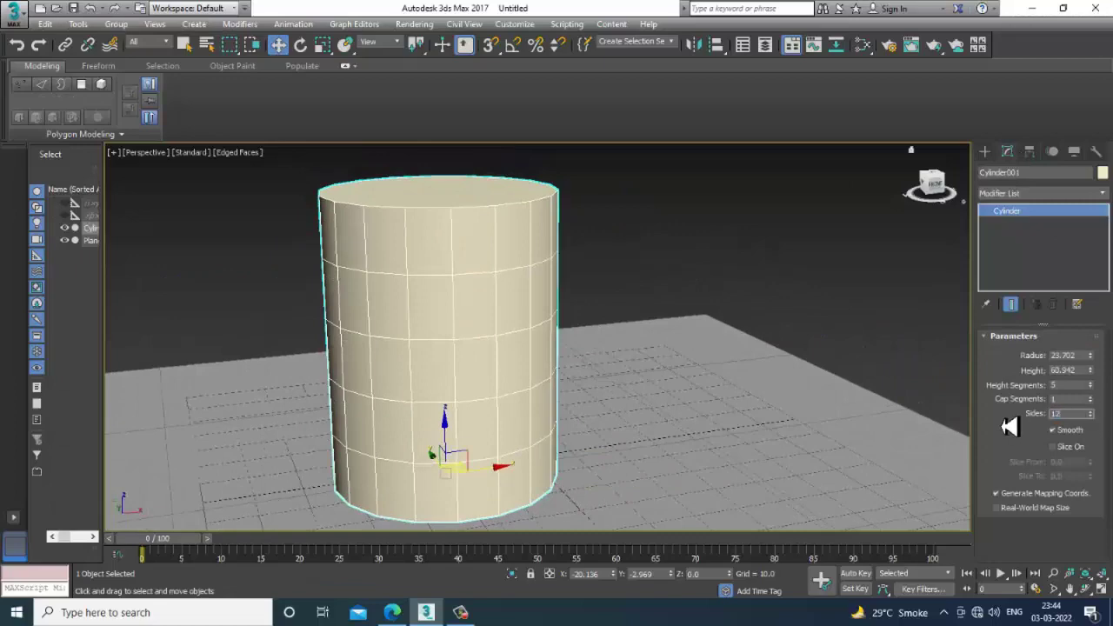
pyautogui.press('Tab')
pyautogui.write('1')
pyautogui.press('Return')
pyautogui.moveTo(443, 211)
pyautogui.keyDown('alt'); pyautogui.mouseDown(button='middle')
pyautogui.moveTo(504, 263)
pyautogui.moveTo(571, 278)
pyautogui.moveTo(589, 256)
pyautogui.moveTo(599, 310)
pyautogui.moveTo(596, 293)
pyautogui.moveTo(566, 300)
pyautogui.moveTo(579, 303)
pyautogui.mouseUp(button='middle'); pyautogui.keyUp('alt')
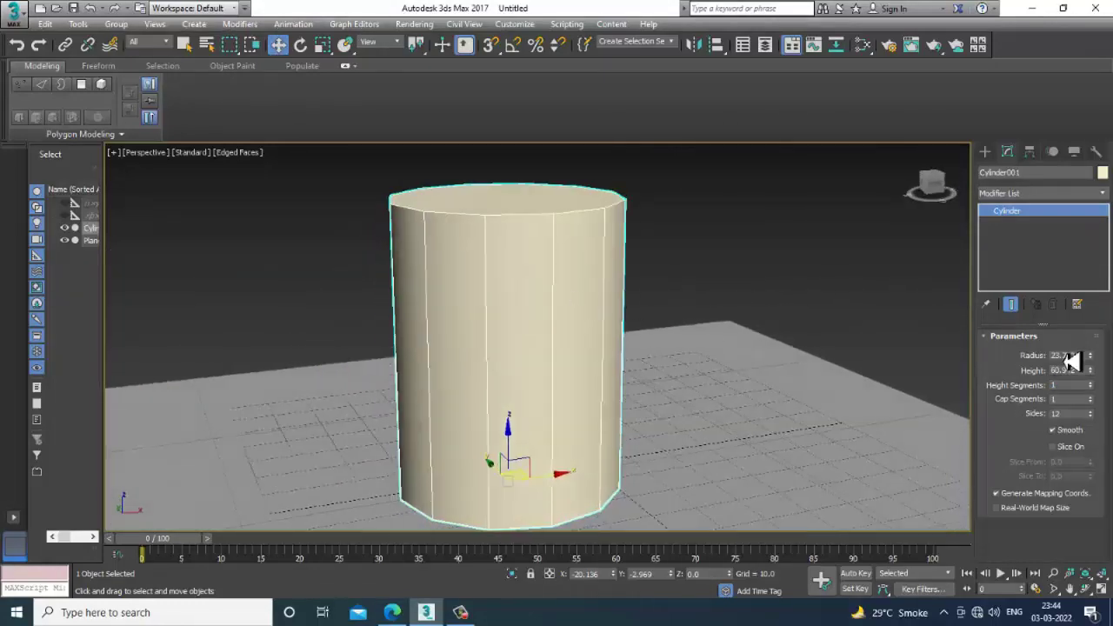
pyautogui.click(1090, 373)
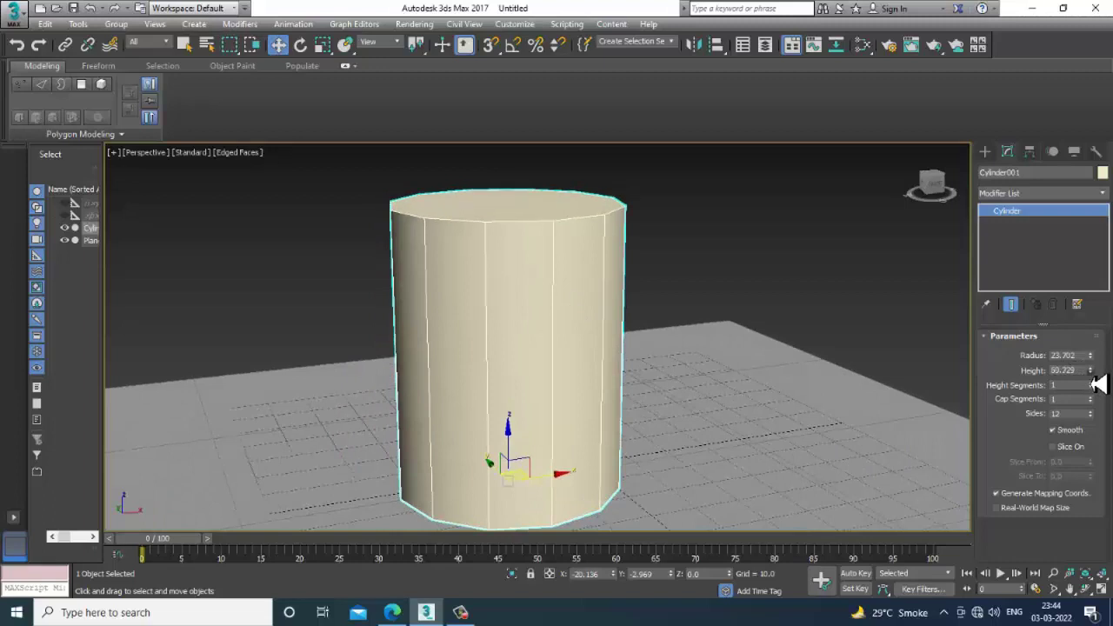
# - Convert the cylinder to an Editable Poly and raise it slightly
pyautogui.rightClick(509, 276)
pyautogui.click(700, 438)
pyautogui.moveTo(516, 441); pyautogui.dragTo(517, 419)
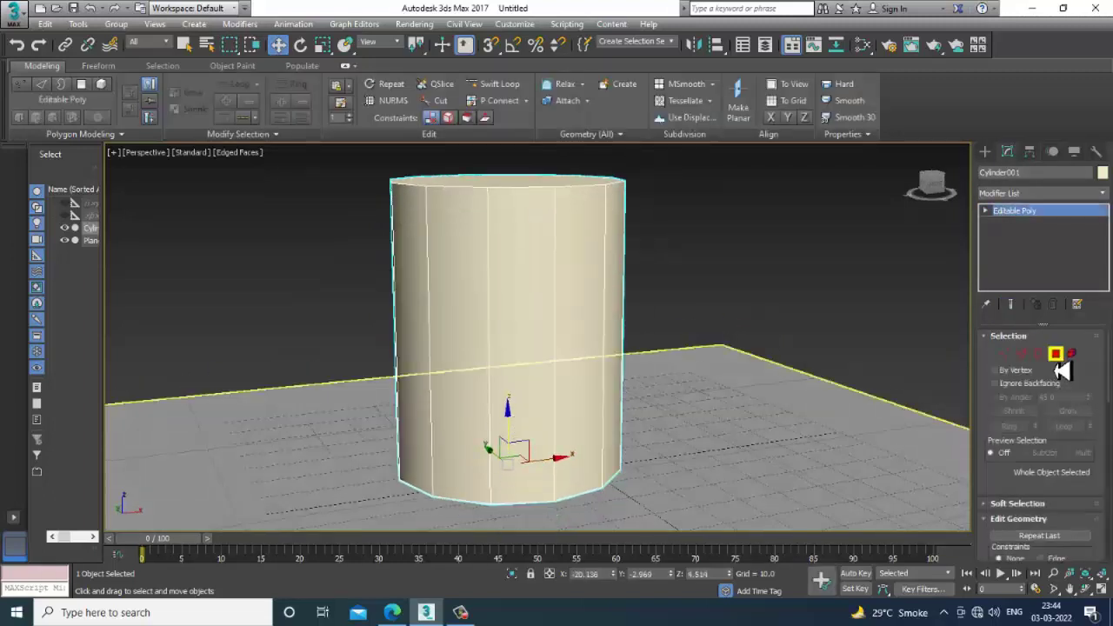
# - Delete the cylinder's top and bottom cap polygons, leaving an open tube
pyautogui.click(1055, 355)
pyautogui.click(514, 189)
pyautogui.press('z')
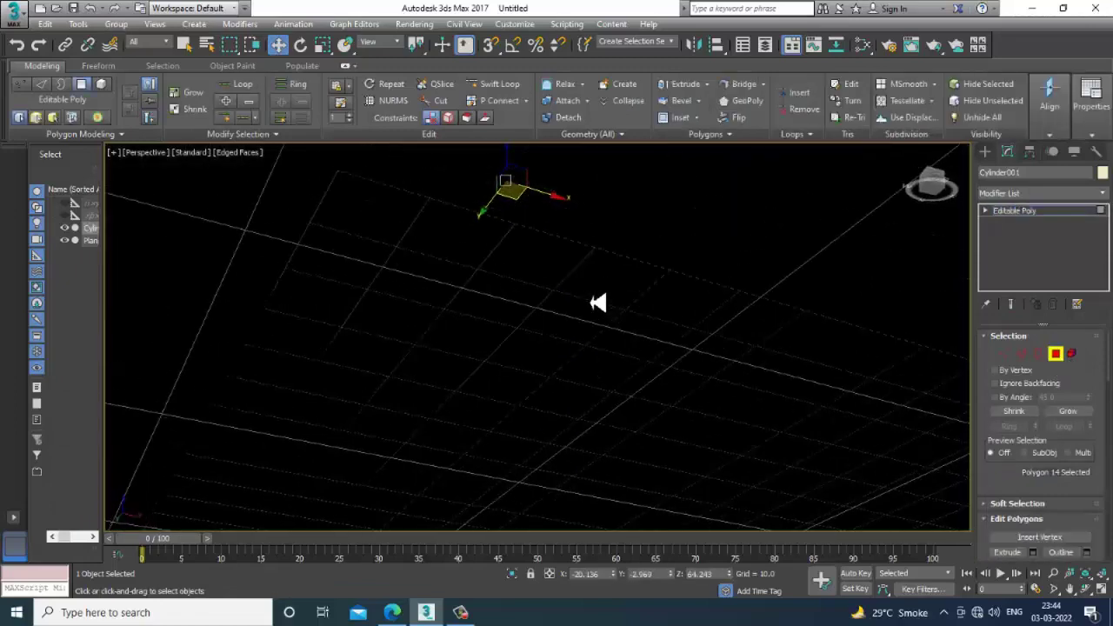
pyautogui.scroll(-5, 598, 302)
pyautogui.keyDown('ctrl'); pyautogui.click(522, 455); pyautogui.keyUp('ctrl')
pyautogui.scroll(2, 628, 397)
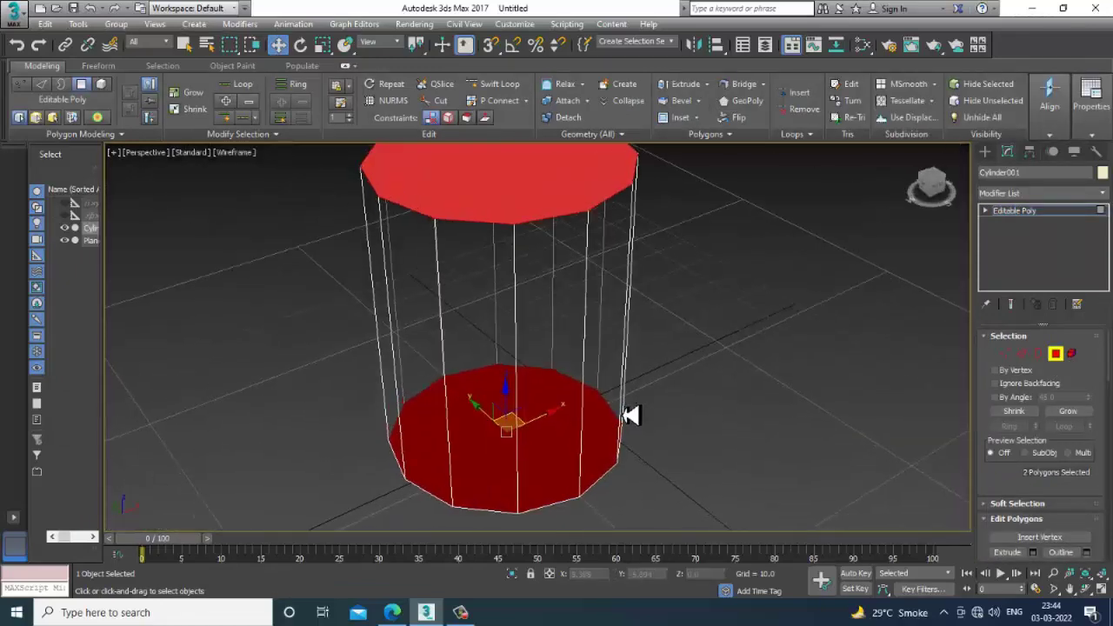
pyautogui.press('Delete')
pyautogui.keyDown('alt'); pyautogui.moveTo(608, 340); pyautogui.dragTo(632, 390, button='middle'); pyautogui.keyUp('alt')
pyautogui.press('F3')
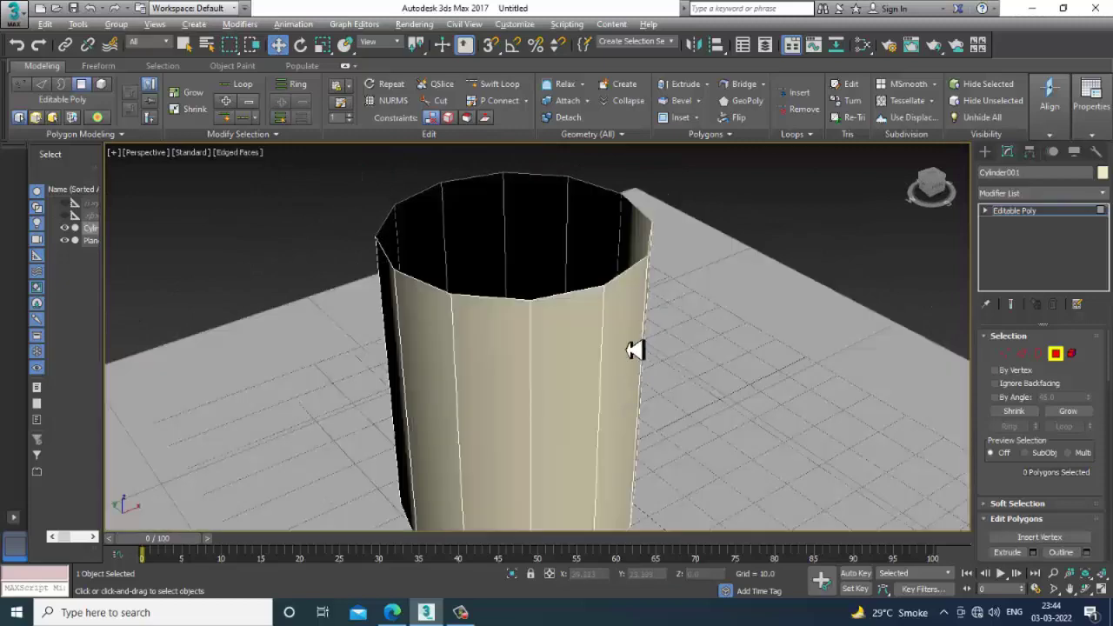
pyautogui.moveTo(634, 347)
pyautogui.keyDown('alt'); pyautogui.mouseDown(button='middle')
pyautogui.moveTo(716, 368)
pyautogui.moveTo(501, 226)
pyautogui.mouseUp(button='middle'); pyautogui.keyUp('alt')
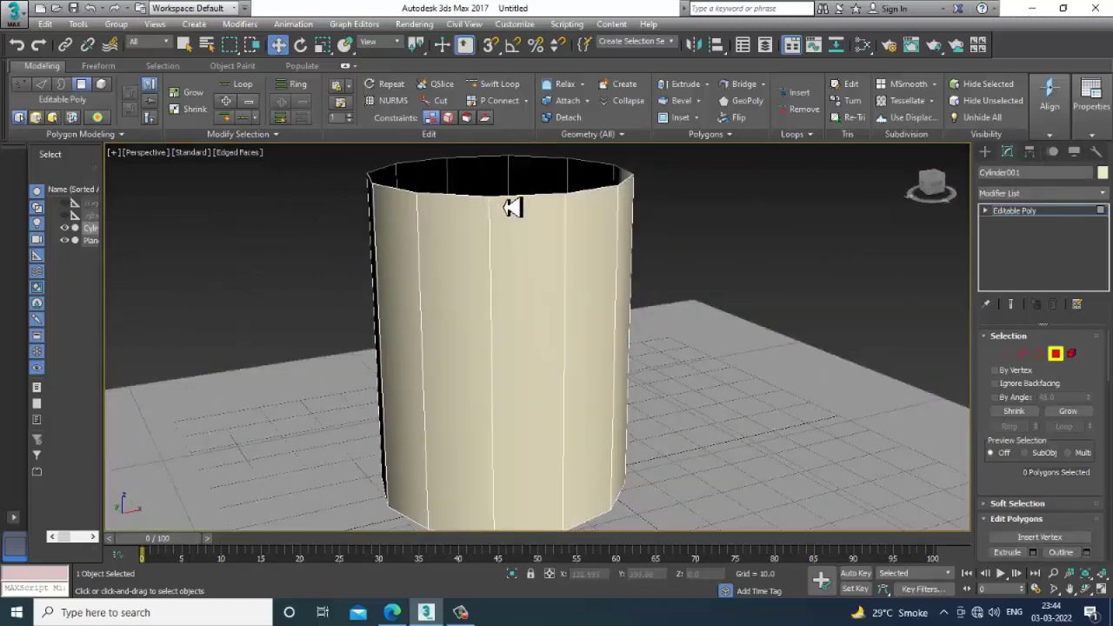
pyautogui.click(504, 187)
# - Select the top rim edge loop and create a shape from it
pyautogui.click(1022, 352)
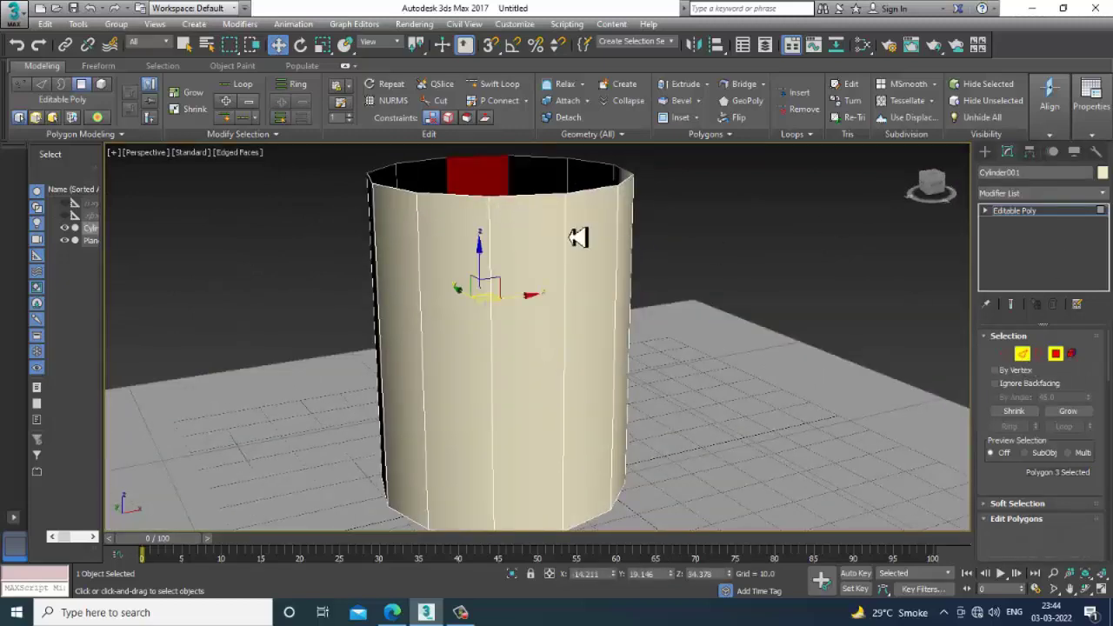
pyautogui.doubleClick(540, 200)
pyautogui.scroll(-3, 1012, 479)
pyautogui.scroll(-2, 1043, 479)
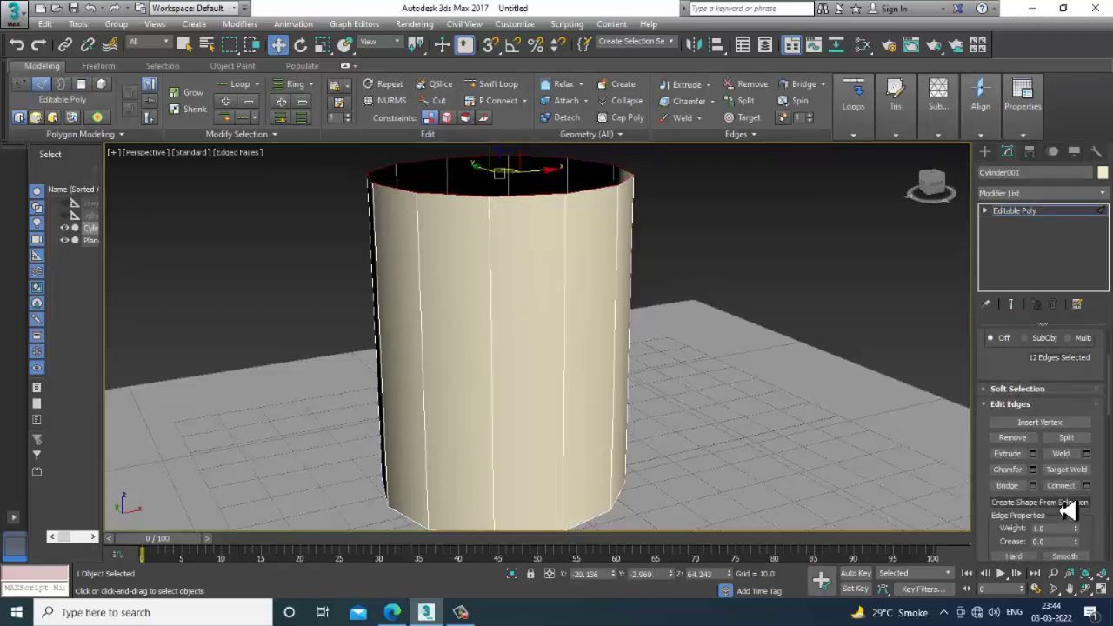
pyautogui.click(1065, 504)
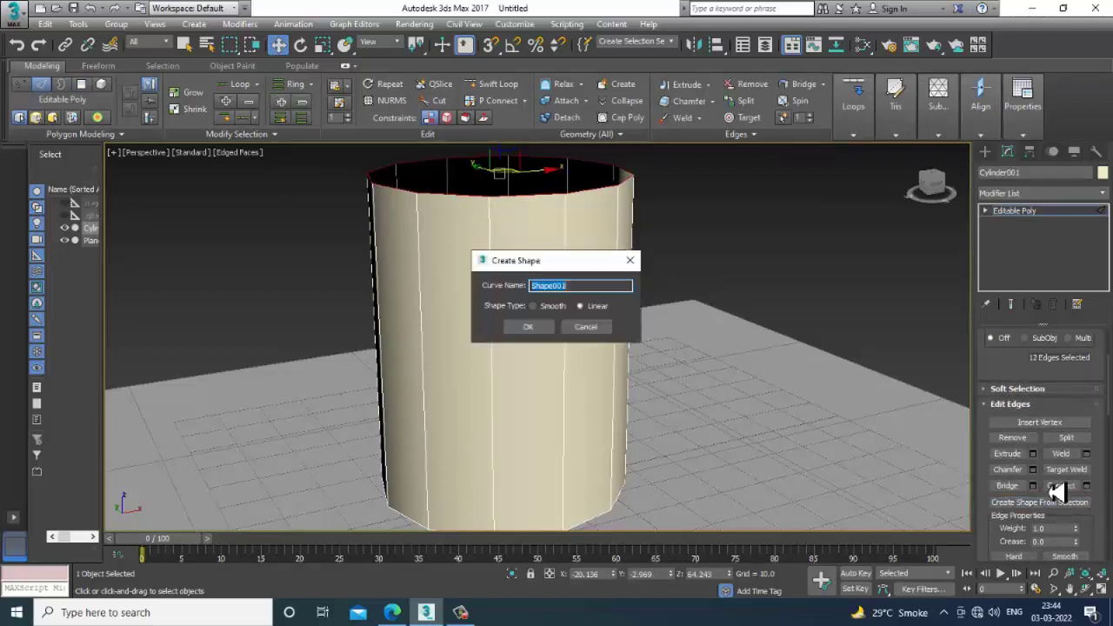
pyautogui.click(530, 327)
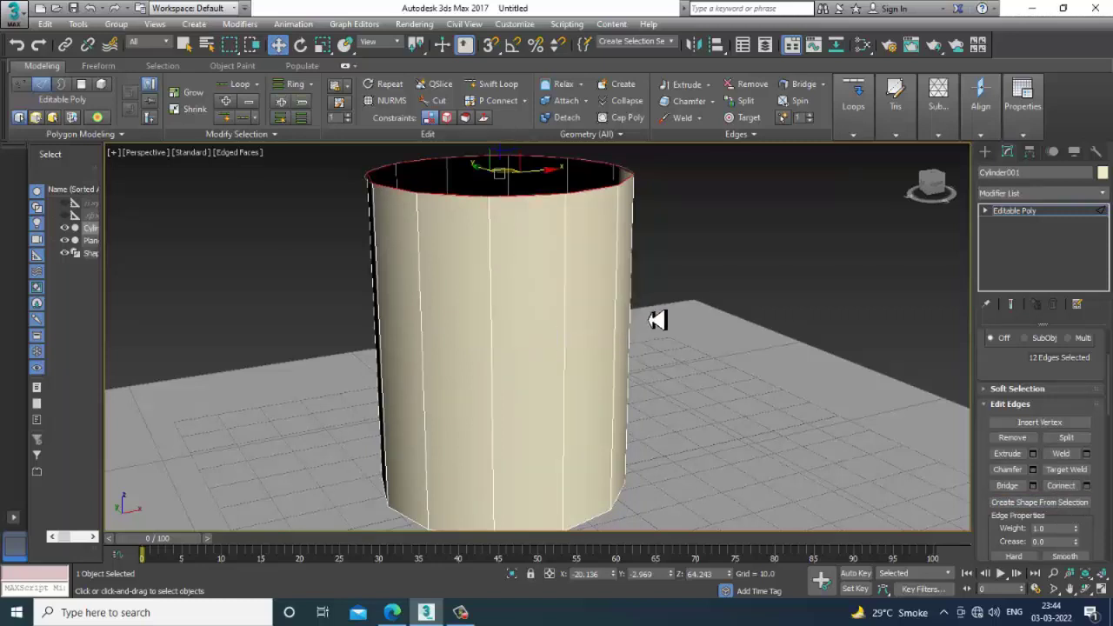
# - Turn on Enable In Viewport for the rim shape so it displays as a rope tube
pyautogui.scroll(2, 1000, 396)
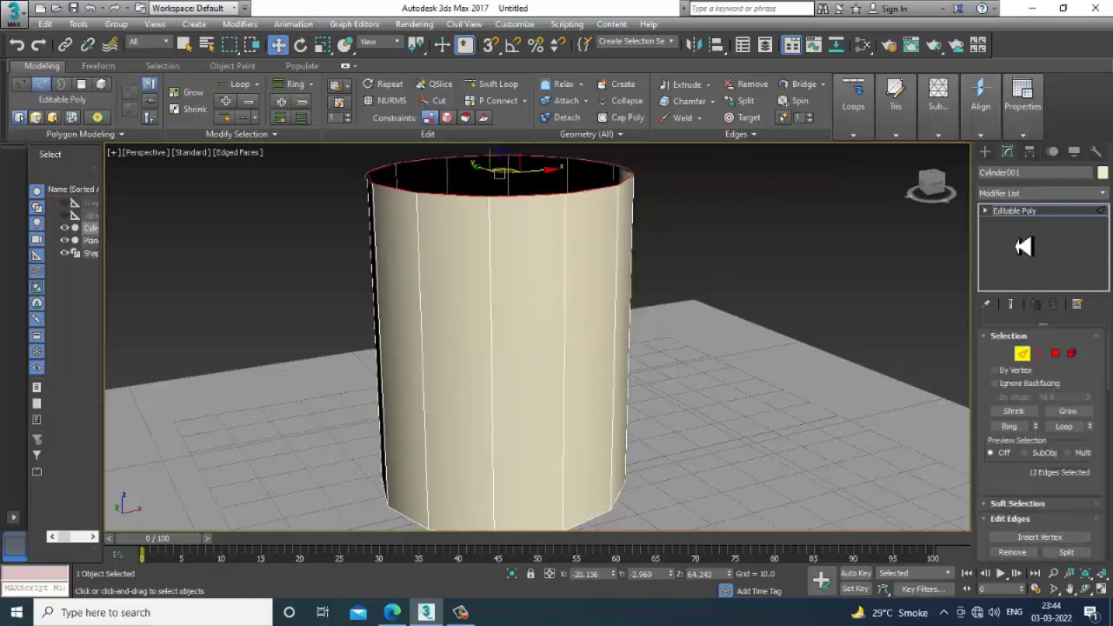
pyautogui.click(541, 206)
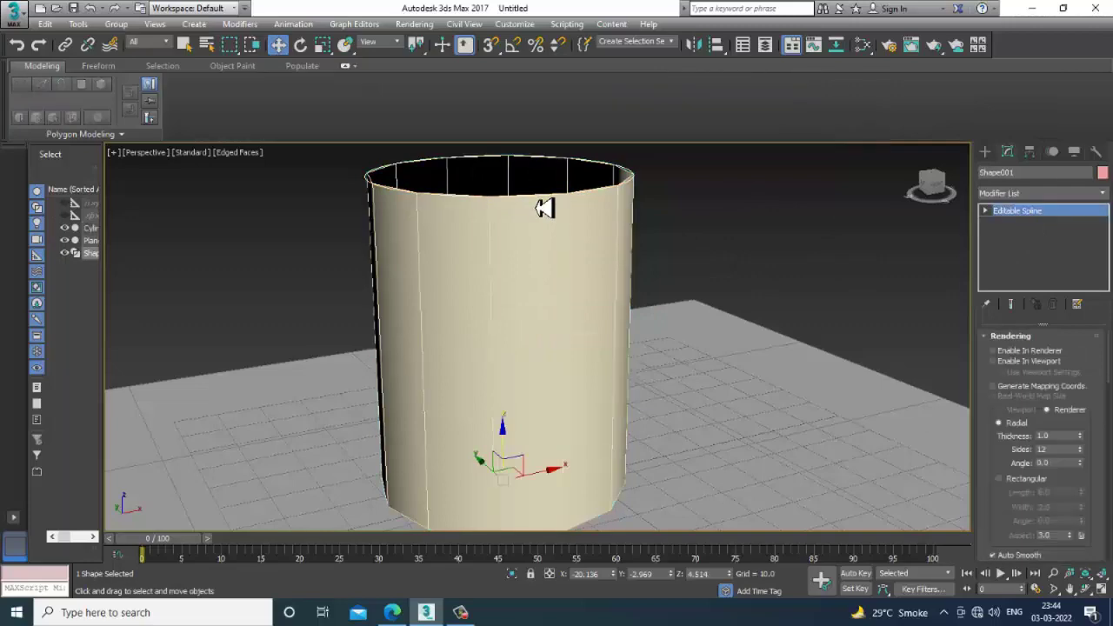
pyautogui.click(1002, 364)
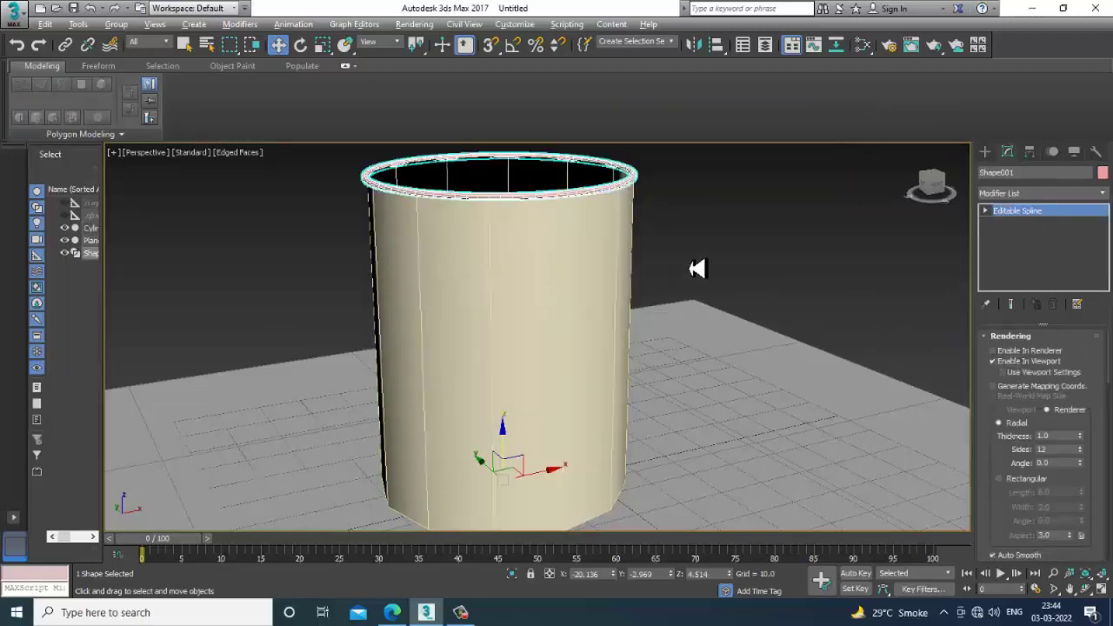
pyautogui.moveTo(696, 267)
pyautogui.keyDown('alt'); pyautogui.mouseDown(button='middle')
pyautogui.moveTo(708, 322)
pyautogui.moveTo(708, 278)
pyautogui.moveTo(740, 293)
pyautogui.moveTo(765, 339)
pyautogui.moveTo(792, 357)
pyautogui.mouseUp(button='middle'); pyautogui.keyUp('alt')
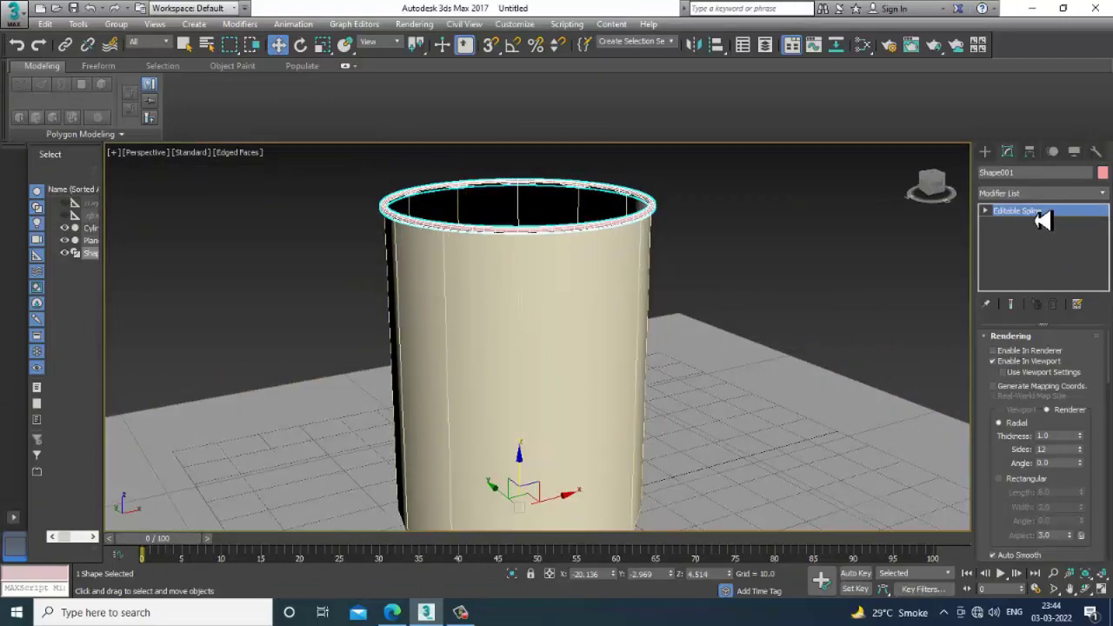
pyautogui.keyDown('alt'); pyautogui.moveTo(669, 365); pyautogui.dragTo(647, 317, button='middle'); pyautogui.keyUp('alt')
pyautogui.click(782, 260)
# - Select the bottom rim edges and create a shape from them
pyautogui.press('2')
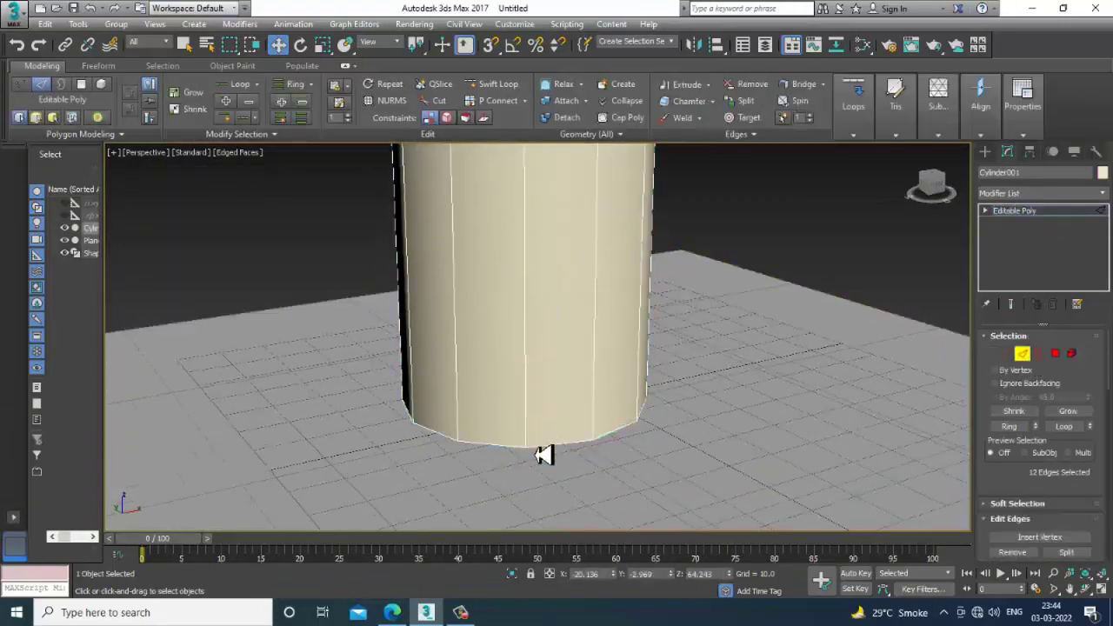
pyautogui.click(539, 446)
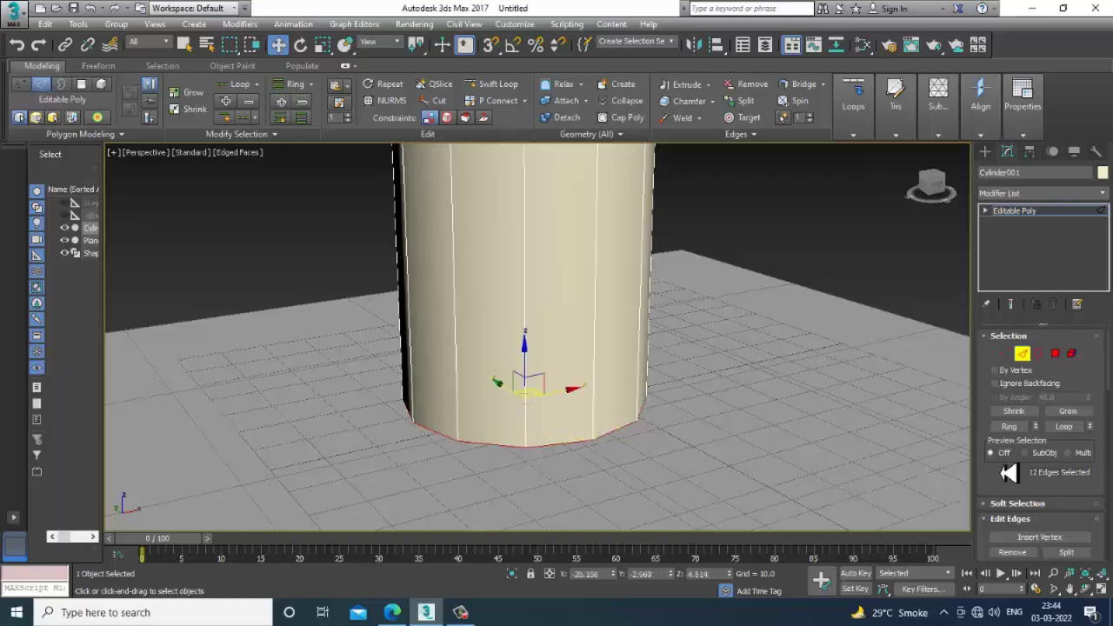
pyautogui.moveTo(1011, 475); pyautogui.dragTo(1019, 299)
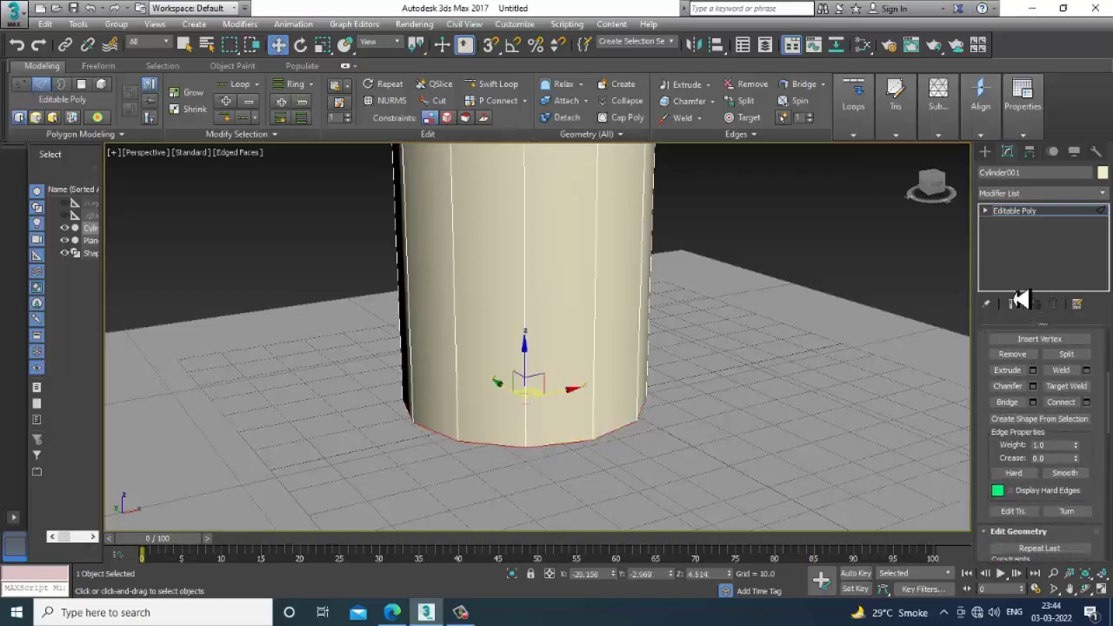
pyautogui.click(1039, 418)
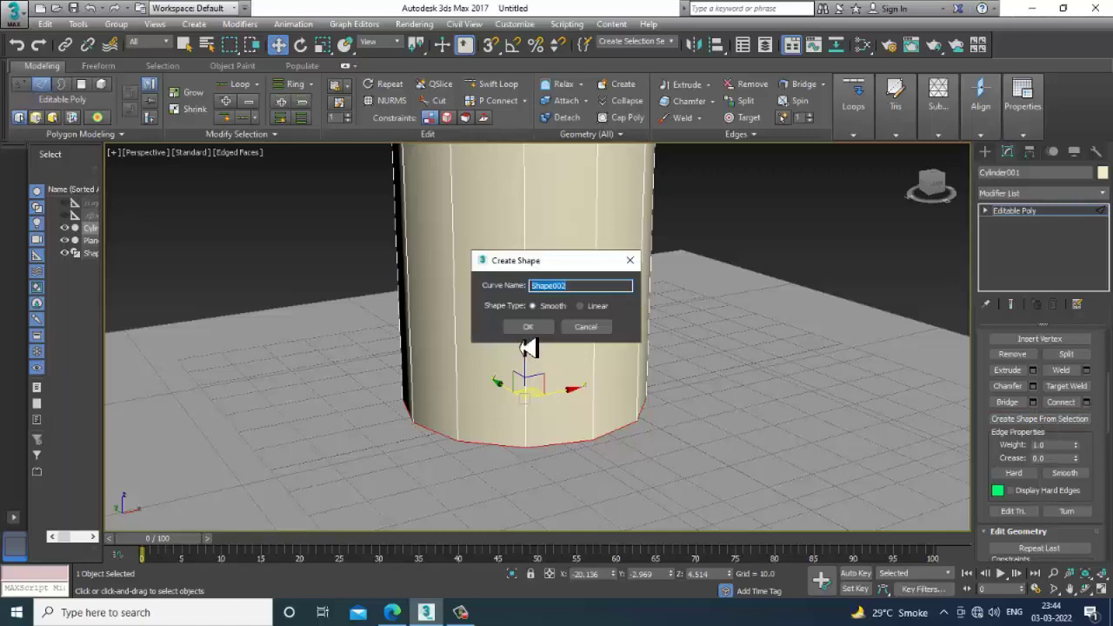
pyautogui.press('Return')
# - Create another shape from the cylinder's vertical edges
pyautogui.scroll(-3, 708, 354)
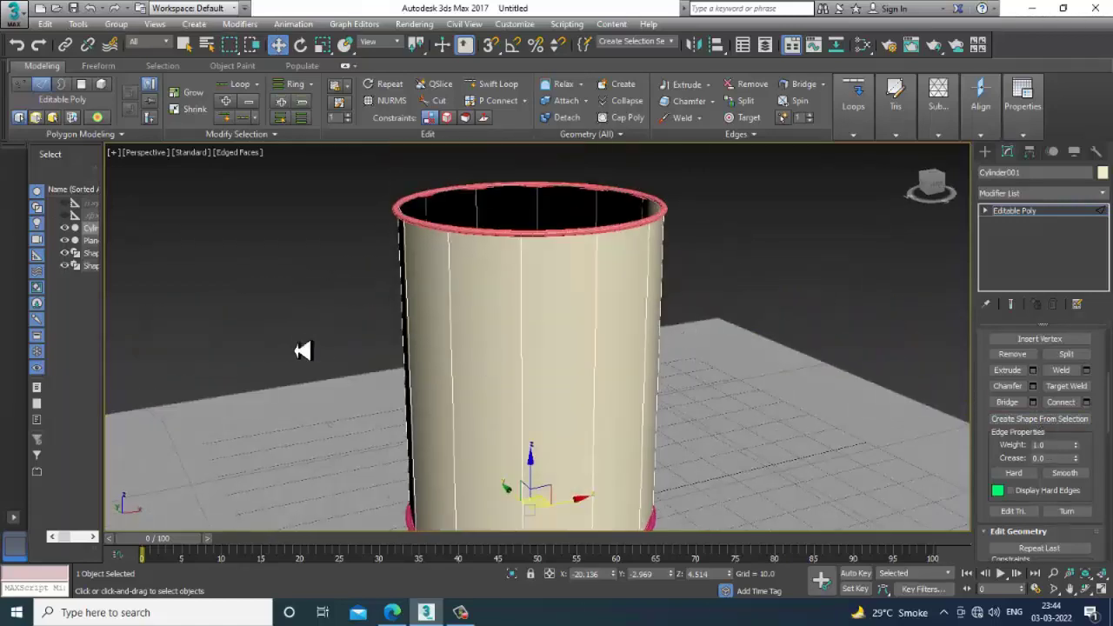
pyautogui.scroll(2, 670, 387)
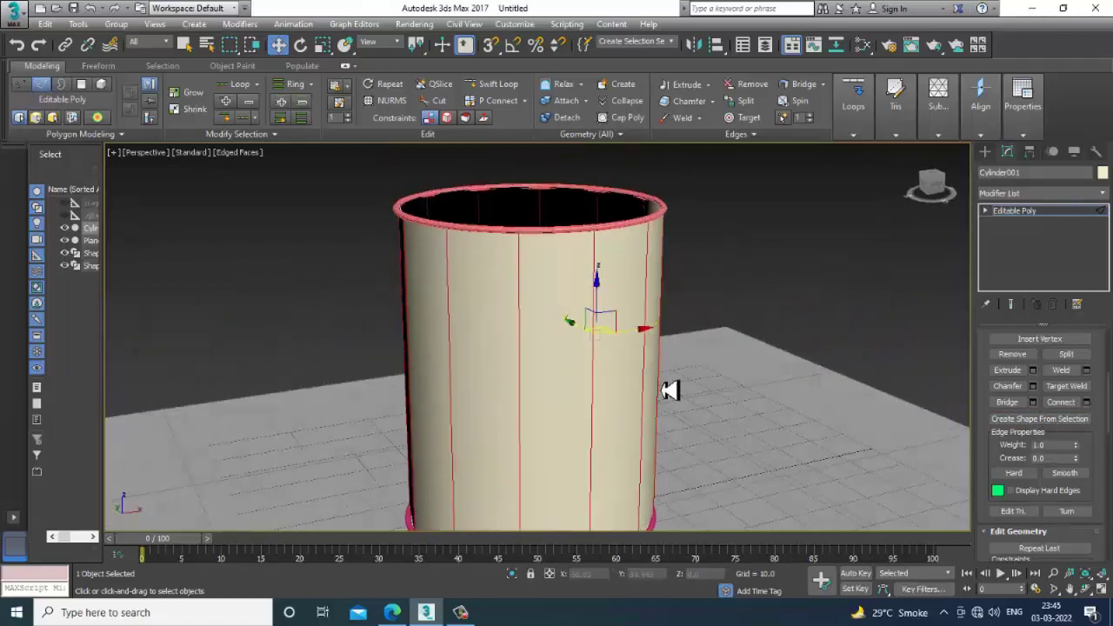
pyautogui.click(1039, 418)
pyautogui.click(530, 331)
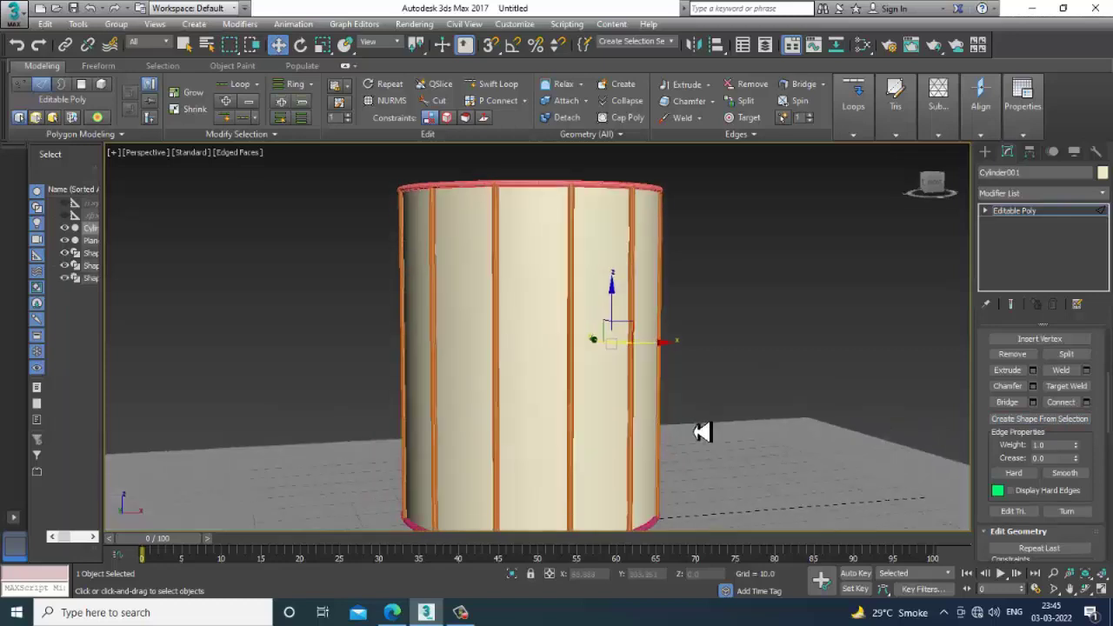
# - Delete all of the cylinder's polygons, leaving only the rod-and-ring cage
pyautogui.click(984, 211)
pyautogui.click(1014, 258)
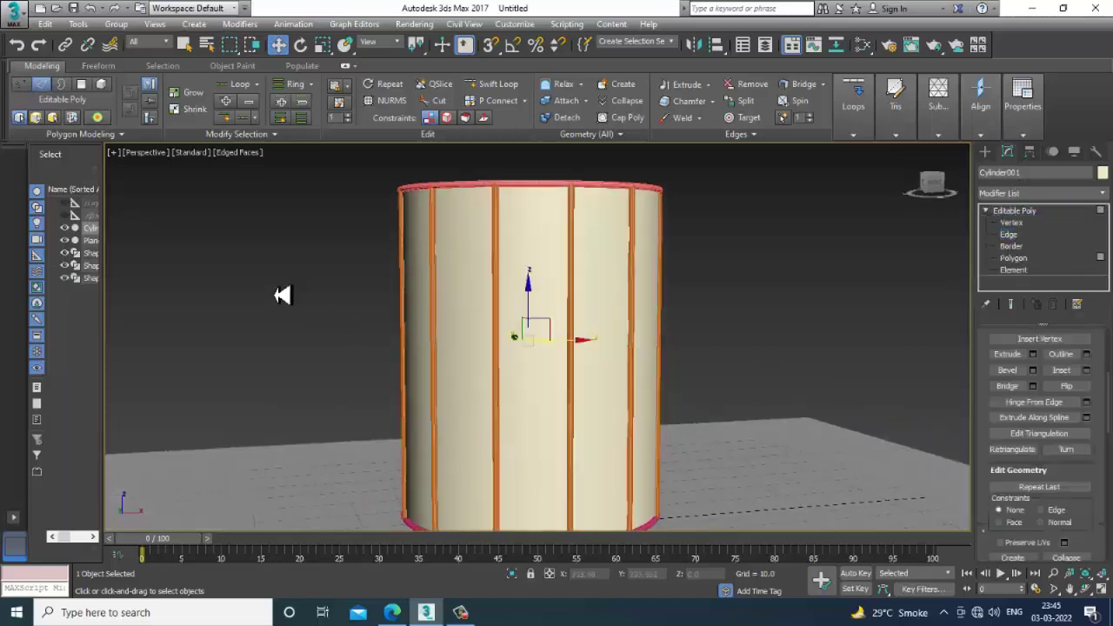
pyautogui.hotkey('ctrl', 'a')
pyautogui.press('Delete')
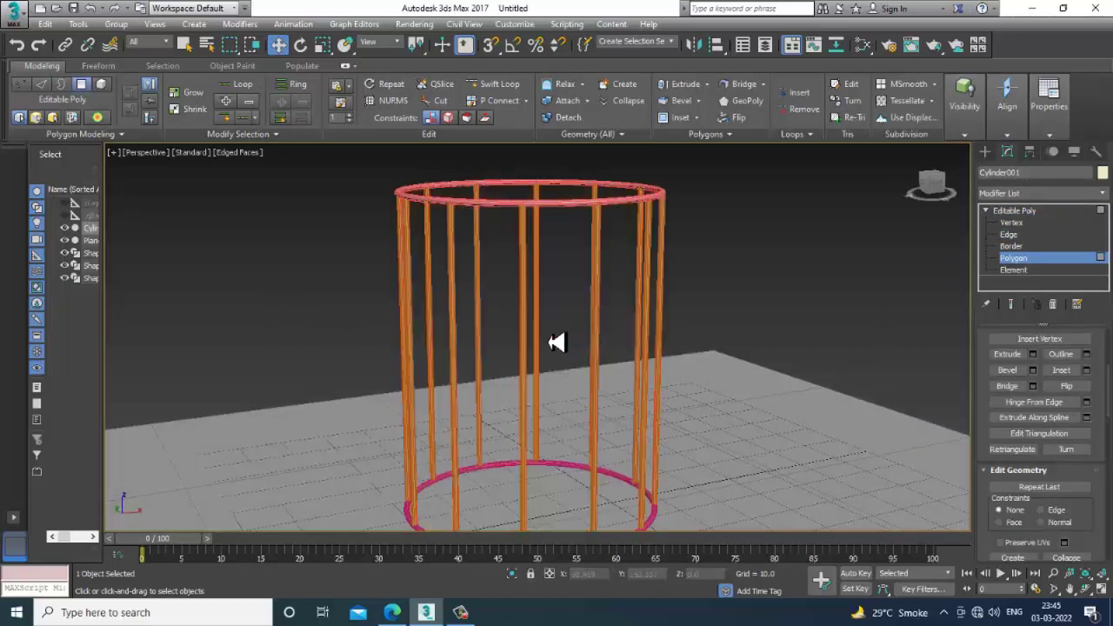
pyautogui.keyDown('alt'); pyautogui.moveTo(556, 350); pyautogui.dragTo(585, 377, button='middle'); pyautogui.keyUp('alt')
pyautogui.click(1014, 211)
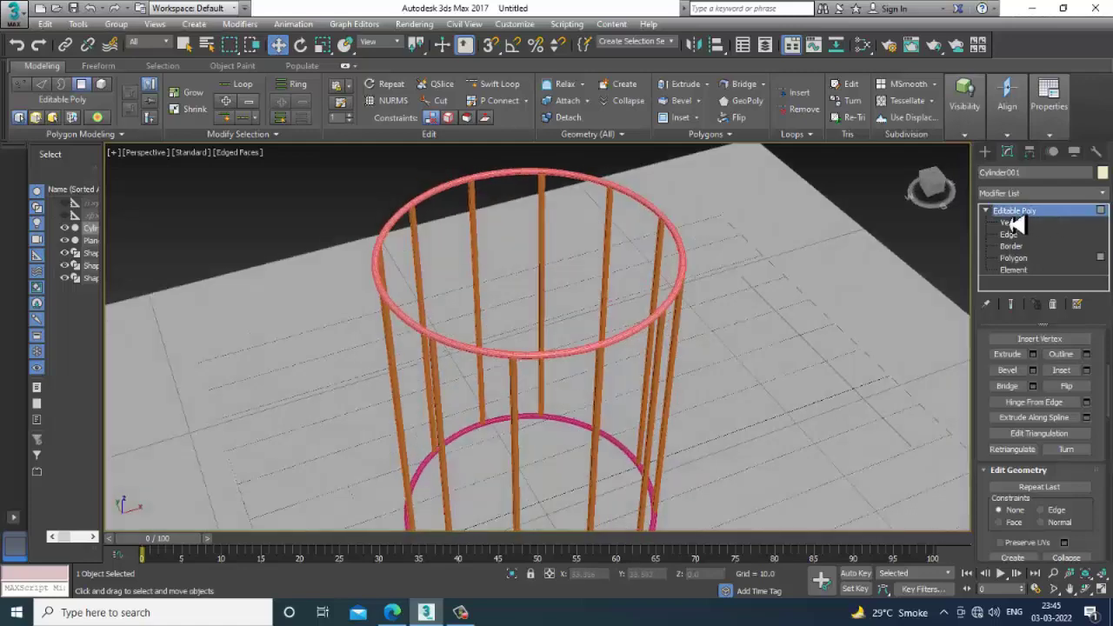
# - Shift-drag a copy of the top ring downward in the Front view
pyautogui.click(548, 369)
pyautogui.hotkey('alt', 'w')
pyautogui.hotkey('alt', 'w')
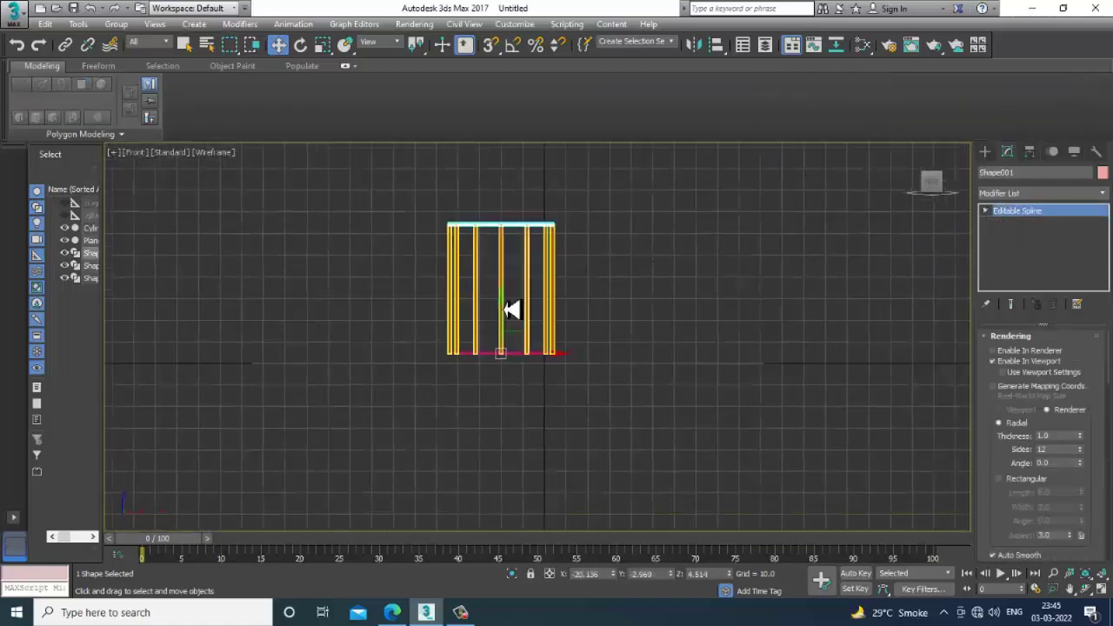
pyautogui.scroll(3, 528, 368)
pyautogui.scroll(4, 528, 368)
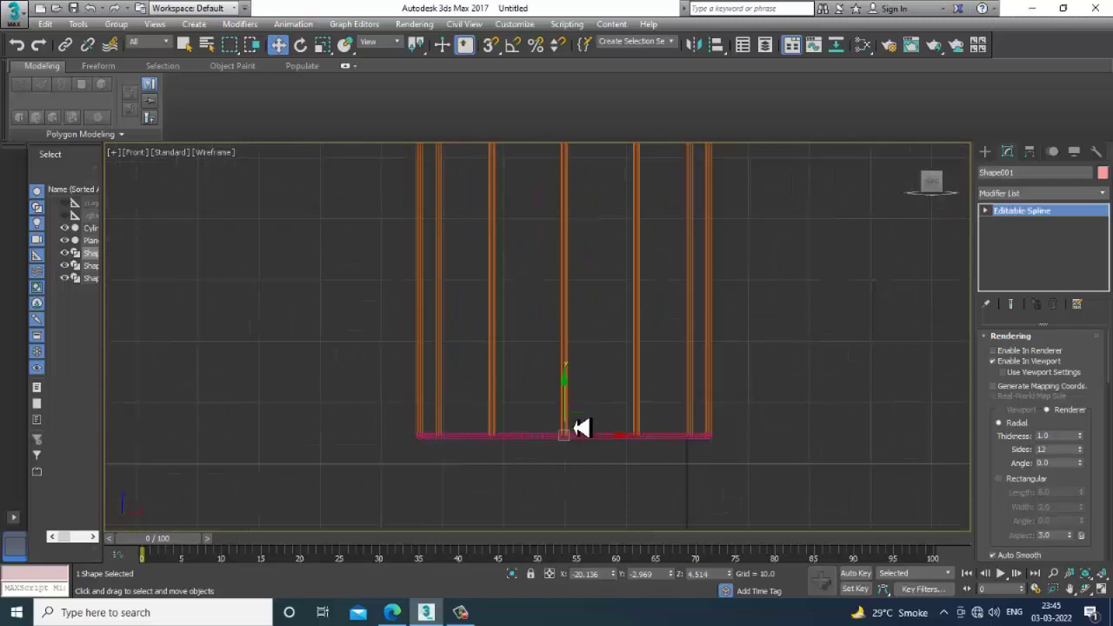
pyautogui.keyDown('shift'); pyautogui.moveTo(586, 439); pyautogui.dragTo(586, 309); pyautogui.keyUp('shift')
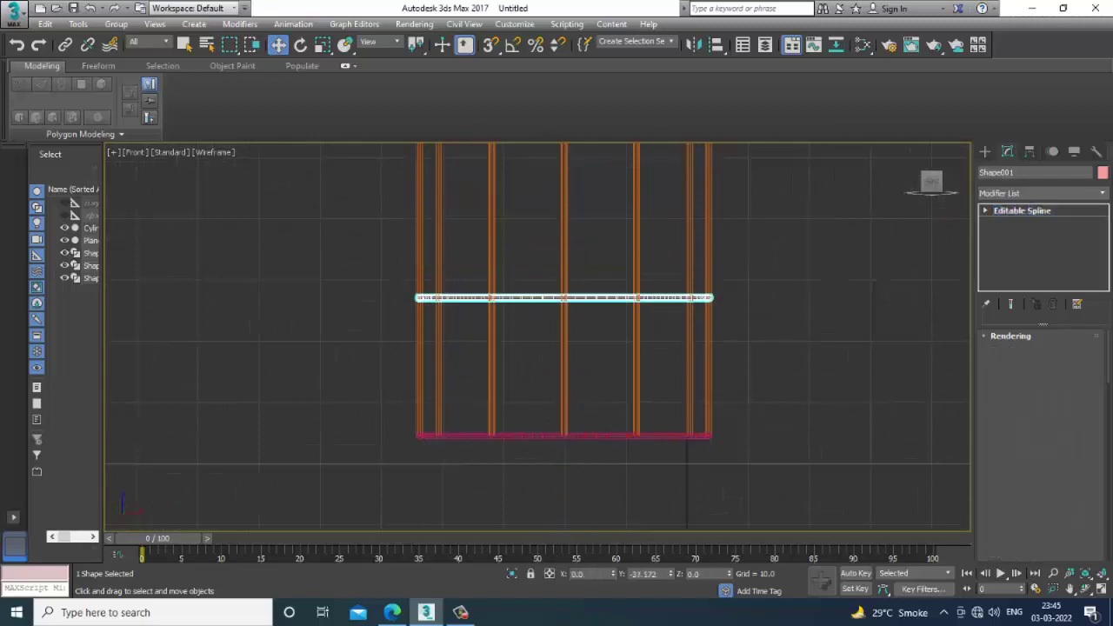
pyautogui.click(567, 367)
pyautogui.scroll(-6, 541, 343)
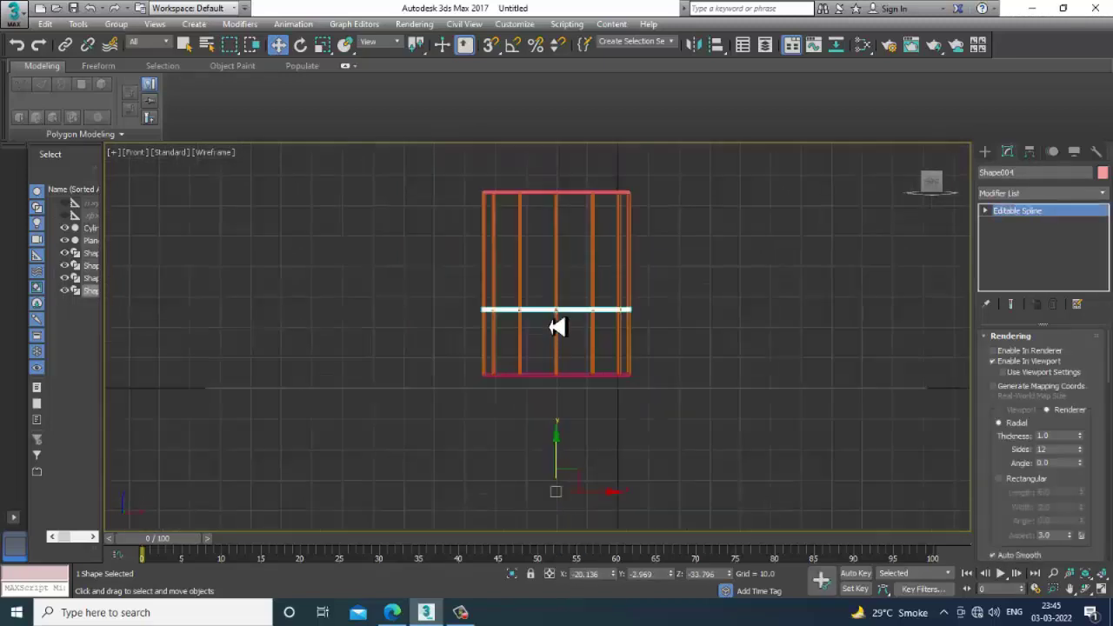
pyautogui.scroll(2, 561, 325)
pyautogui.scroll(2, 566, 392)
# - Center the copied ring's pivot to the object and move it down toward the base
pyautogui.click(1031, 153)
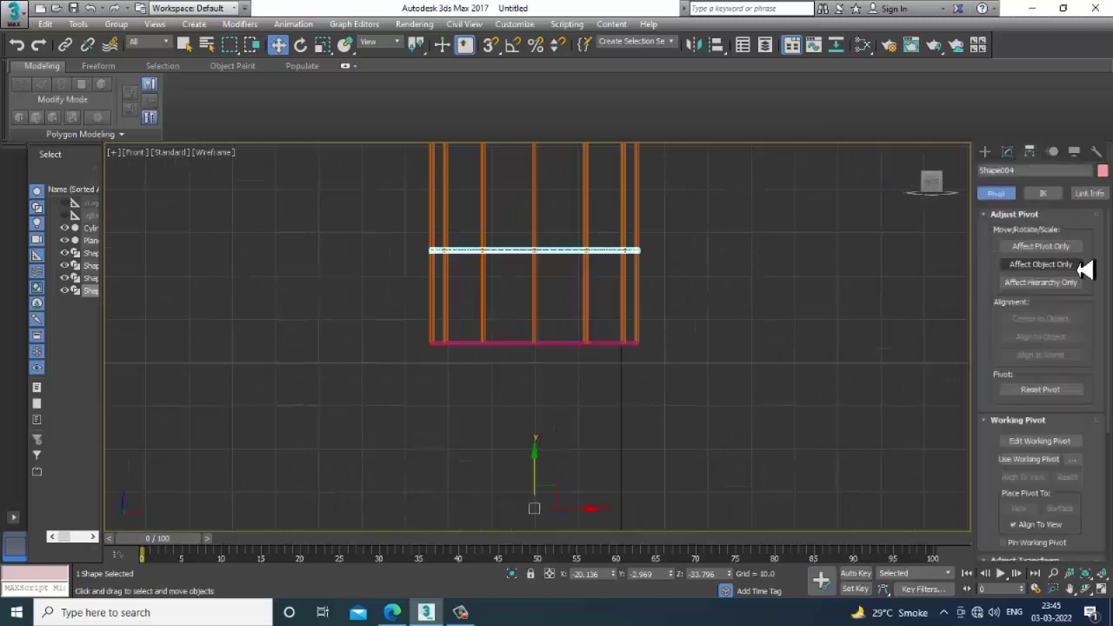
pyautogui.click(1052, 248)
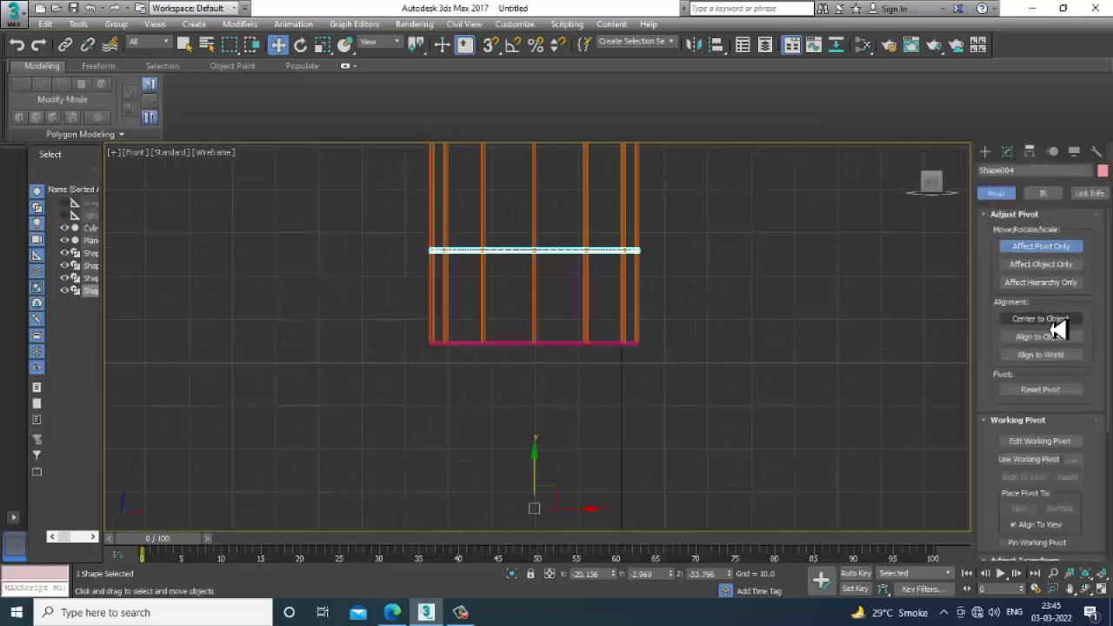
pyautogui.click(1040, 318)
pyautogui.click(1040, 246)
pyautogui.scroll(2, 549, 250)
pyautogui.scroll(2, 544, 249)
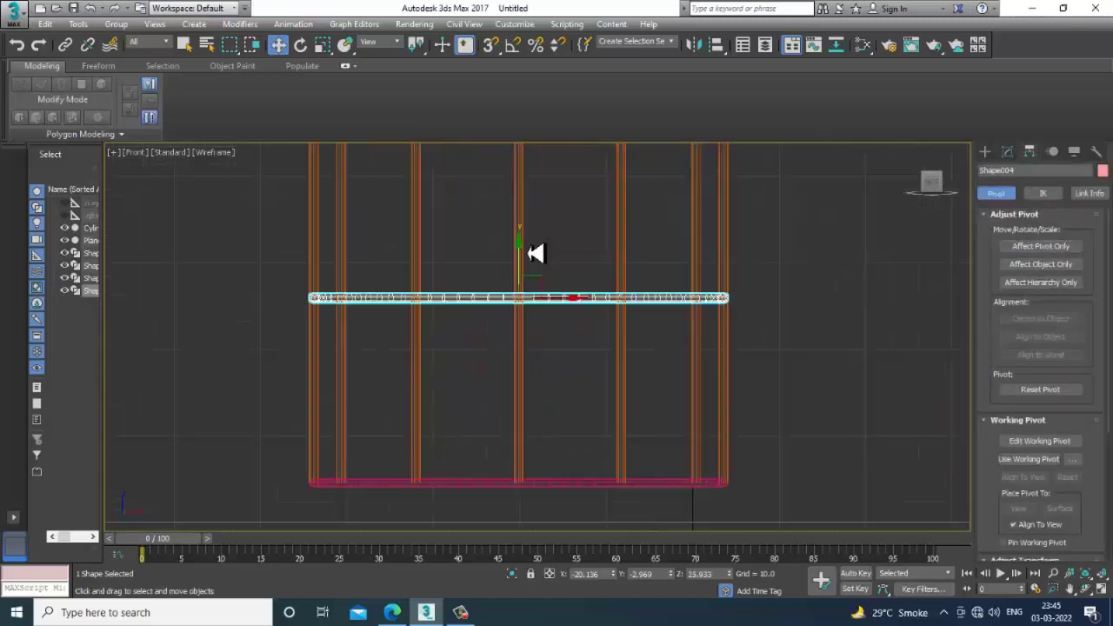
pyautogui.keyDown('shift'); pyautogui.moveTo(526, 258); pyautogui.dragTo(576, 422); pyautogui.keyUp('shift')
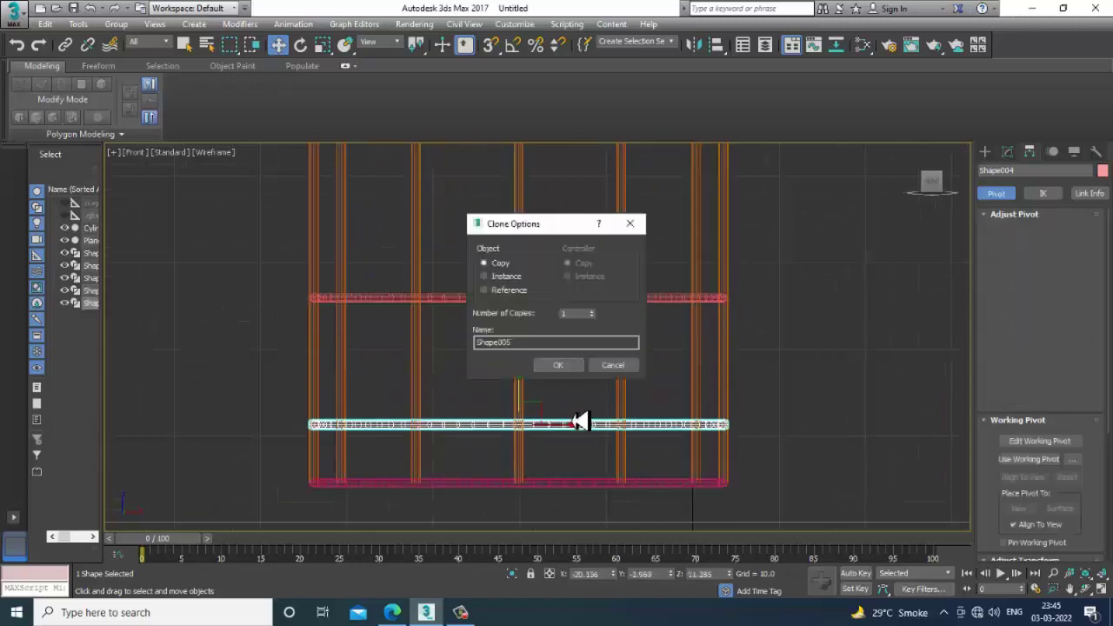
pyautogui.click(612, 365)
# - Lower the ring above the bottom ring, then select its top and bottom points in Top view
pyautogui.moveTo(522, 262); pyautogui.dragTo(558, 435)
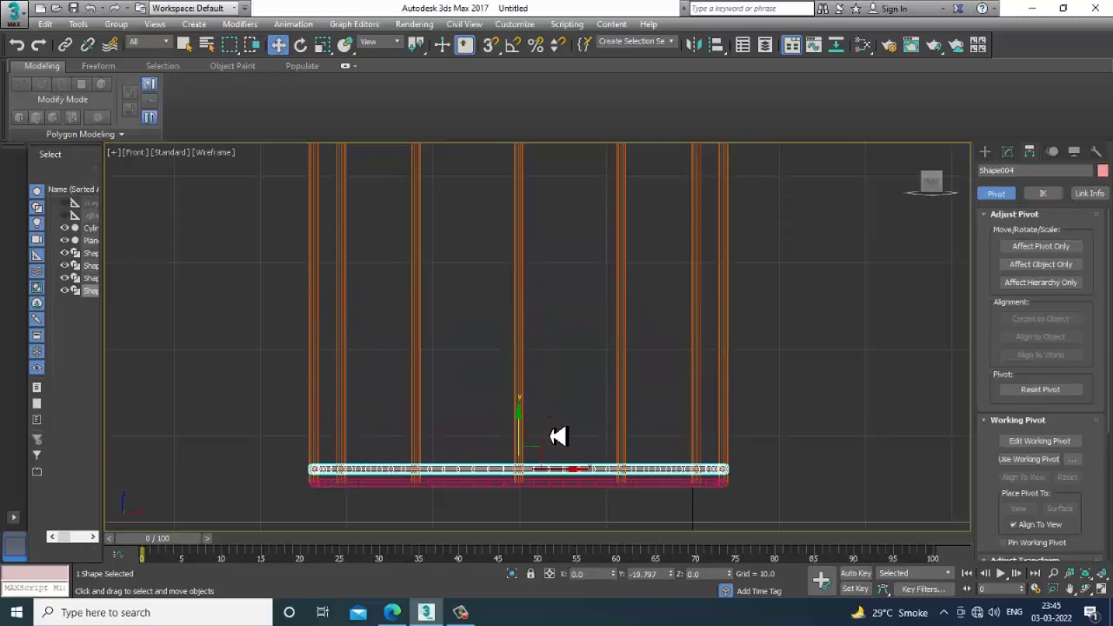
pyautogui.hotkey('alt', 'w')
pyautogui.hotkey('alt', 'w')
pyautogui.scroll(3, 405, 241)
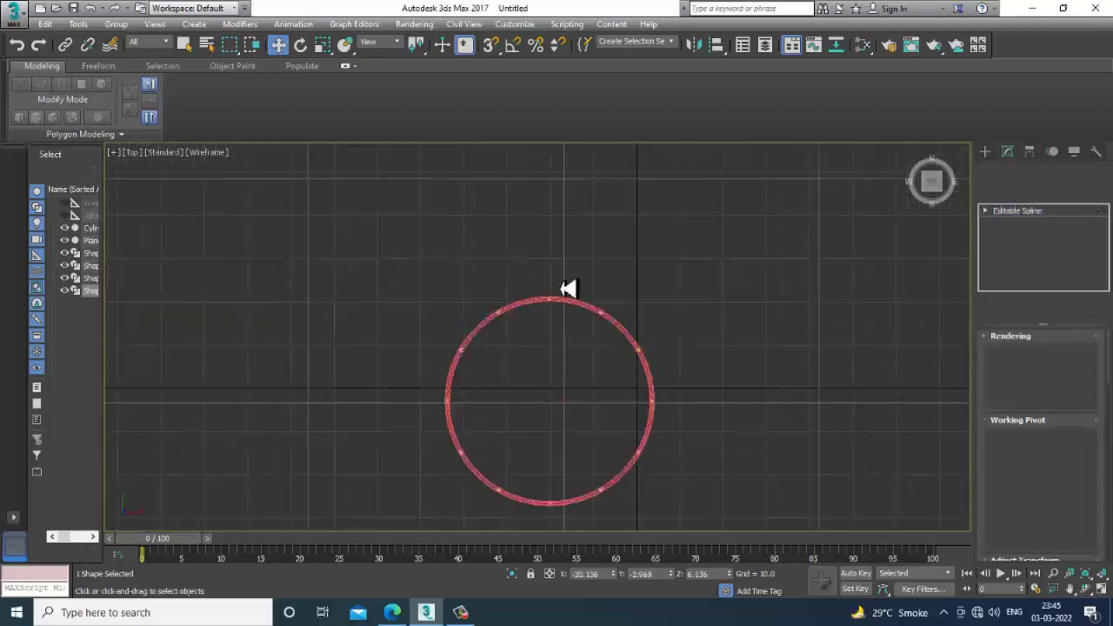
pyautogui.moveTo(568, 284); pyautogui.dragTo(492, 201, button='middle')
pyautogui.scroll(2, 492, 201)
pyautogui.moveTo(475, 183); pyautogui.dragTo(522, 226)
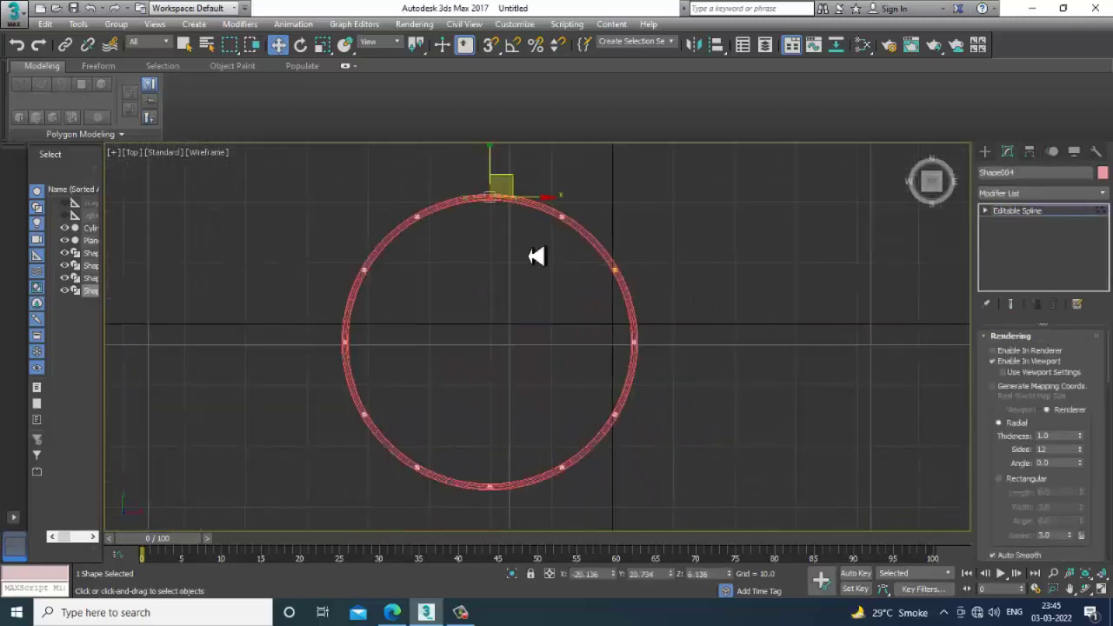
pyautogui.click(615, 272)
pyautogui.moveTo(616, 271); pyautogui.dragTo(650, 228, button='middle')
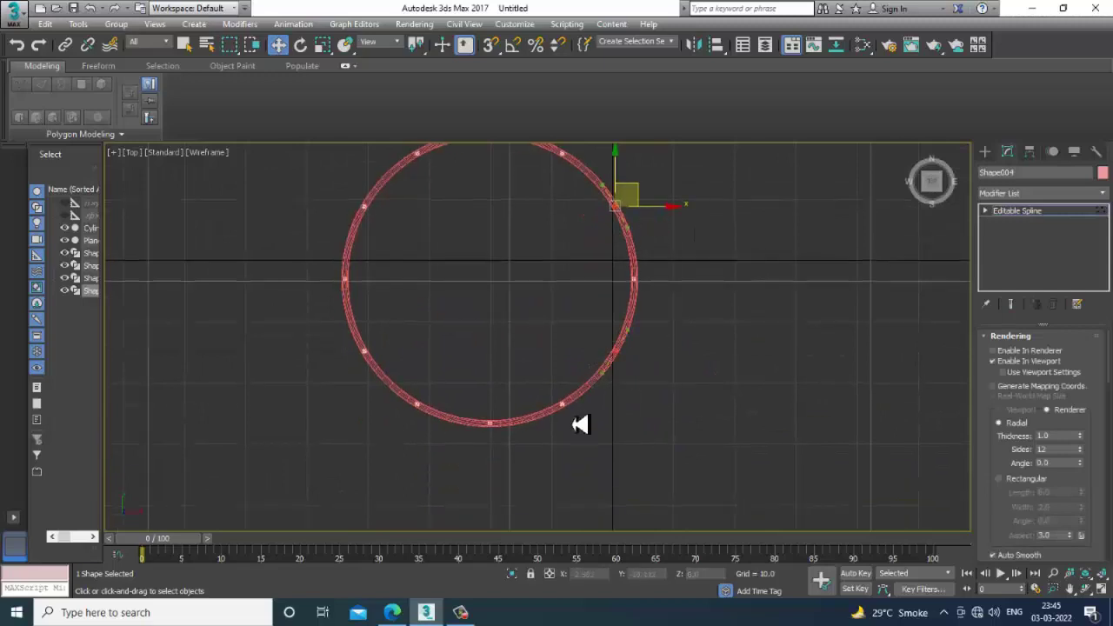
pyautogui.click(477, 419)
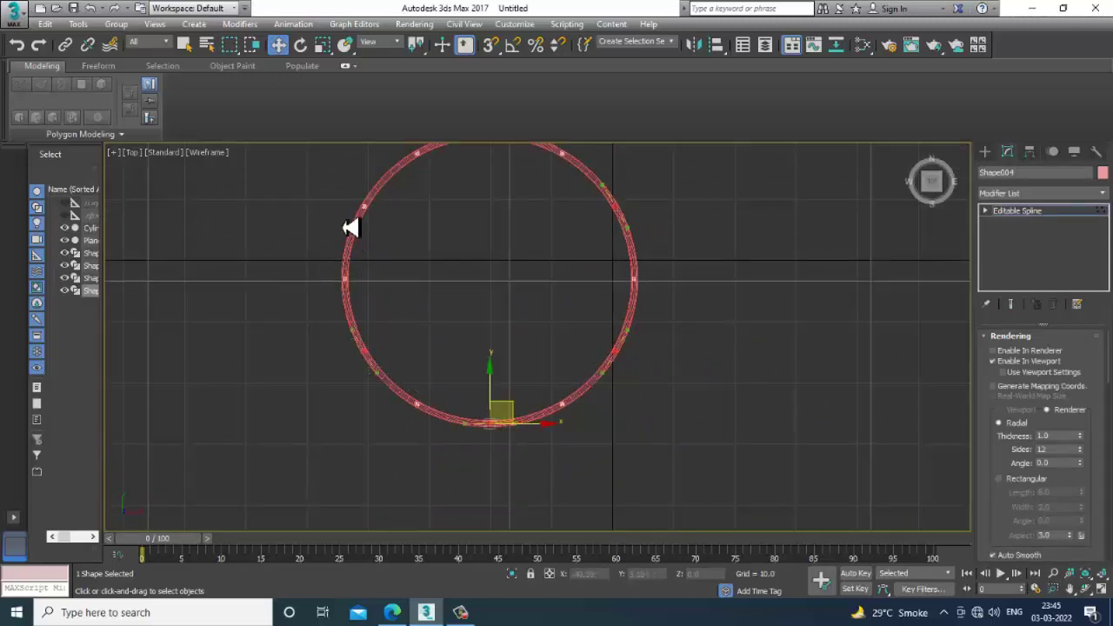
pyautogui.moveTo(450, 237); pyautogui.dragTo(449, 256, button='middle')
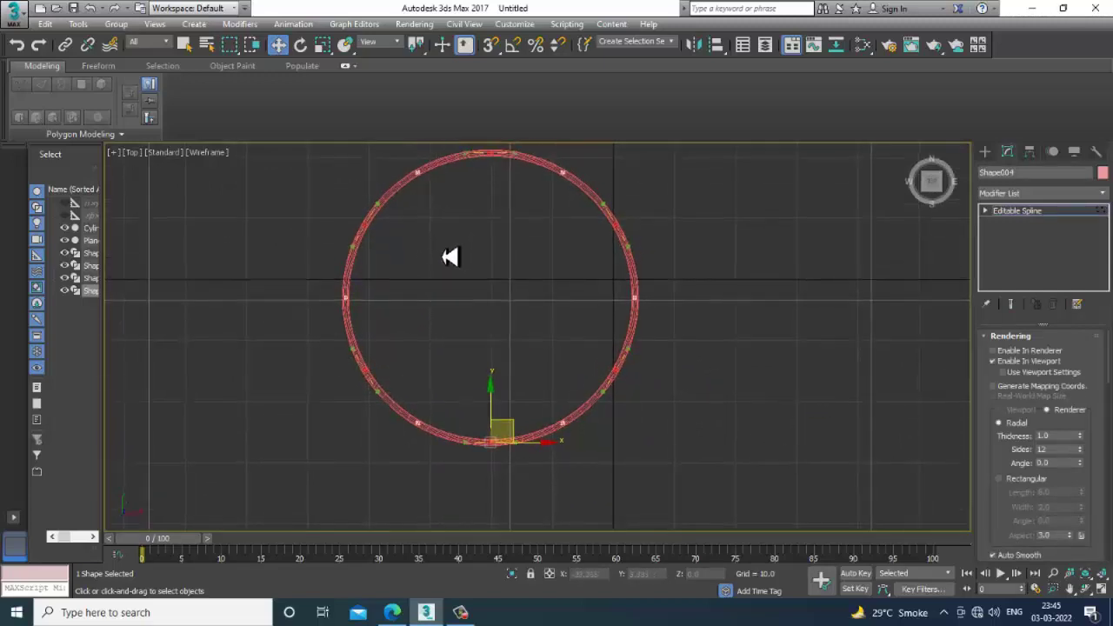
# - Squeeze the selected points inward with Select and Scale around the selection centre
pyautogui.click(419, 50)
pyautogui.click(421, 106)
pyautogui.press('r')
pyautogui.moveTo(422, 50); pyautogui.dragTo(421, 91)
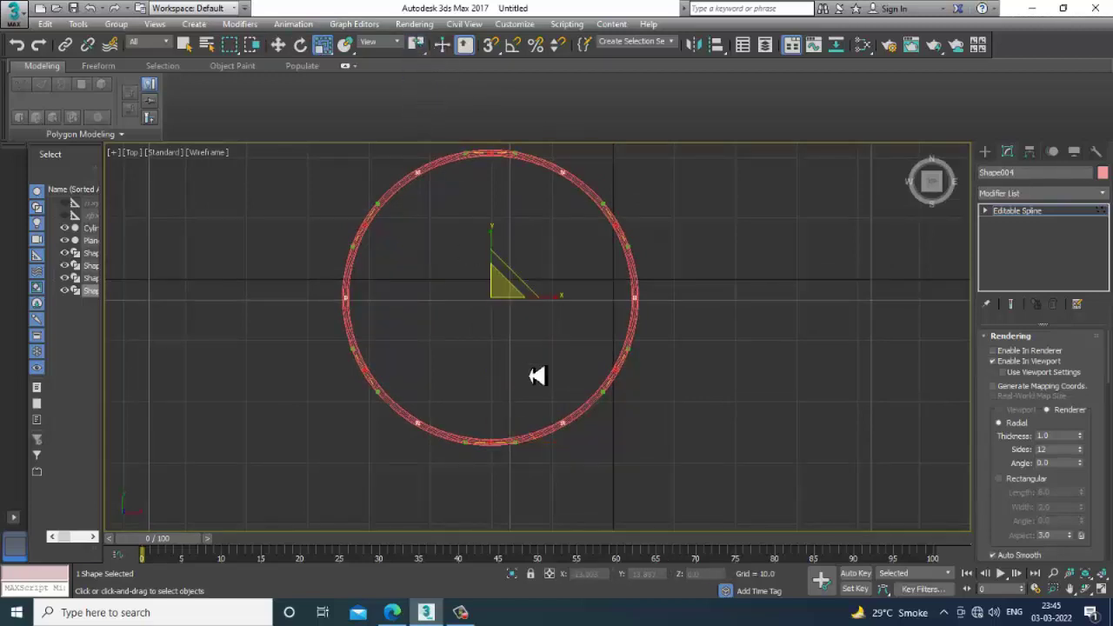
pyautogui.moveTo(504, 306); pyautogui.dragTo(512, 311)
# - Scale the other ring slightly and make a scaled copy in Perspective view
pyautogui.click(1054, 216)
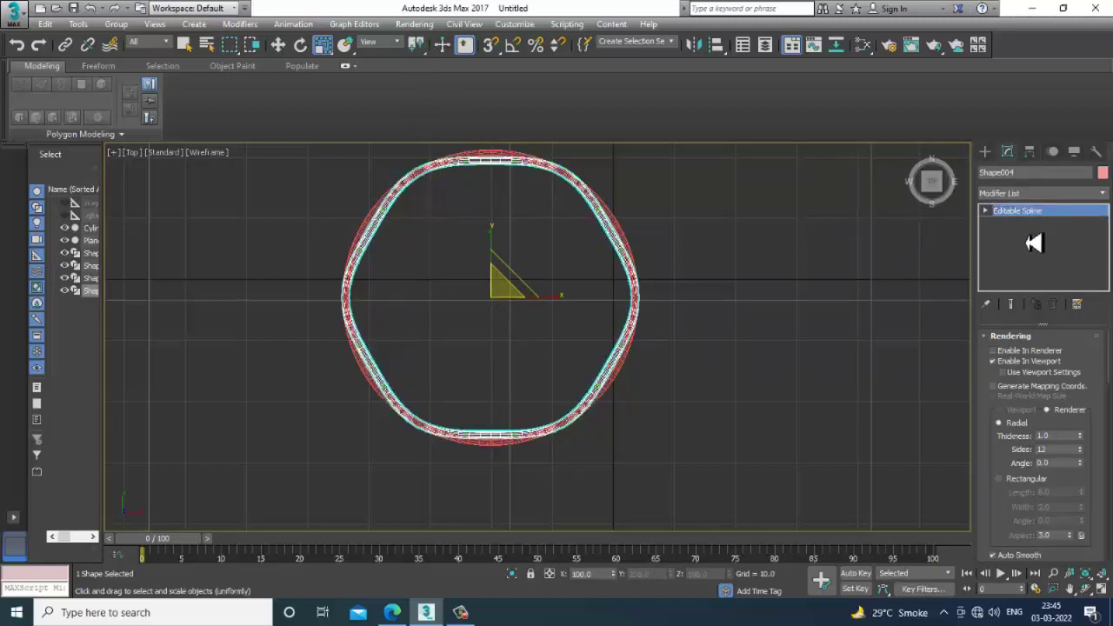
pyautogui.click(511, 450)
pyautogui.moveTo(502, 309); pyautogui.dragTo(497, 298)
pyautogui.hotkey('alt', 'w')
pyautogui.hotkey('alt', 'w')
pyautogui.moveTo(736, 460)
pyautogui.keyDown('alt'); pyautogui.mouseDown(button='middle')
pyautogui.moveTo(626, 363)
pyautogui.moveTo(569, 397)
pyautogui.moveTo(583, 425)
pyautogui.moveTo(565, 388)
pyautogui.moveTo(585, 445)
pyautogui.moveTo(544, 449)
pyautogui.mouseUp(button='middle'); pyautogui.keyUp('alt')
pyautogui.moveTo(545, 449)
pyautogui.keyDown('shift'); pyautogui.mouseDown()
pyautogui.moveTo(554, 336)
pyautogui.moveTo(542, 333)
pyautogui.mouseUp(); pyautogui.keyUp('shift')
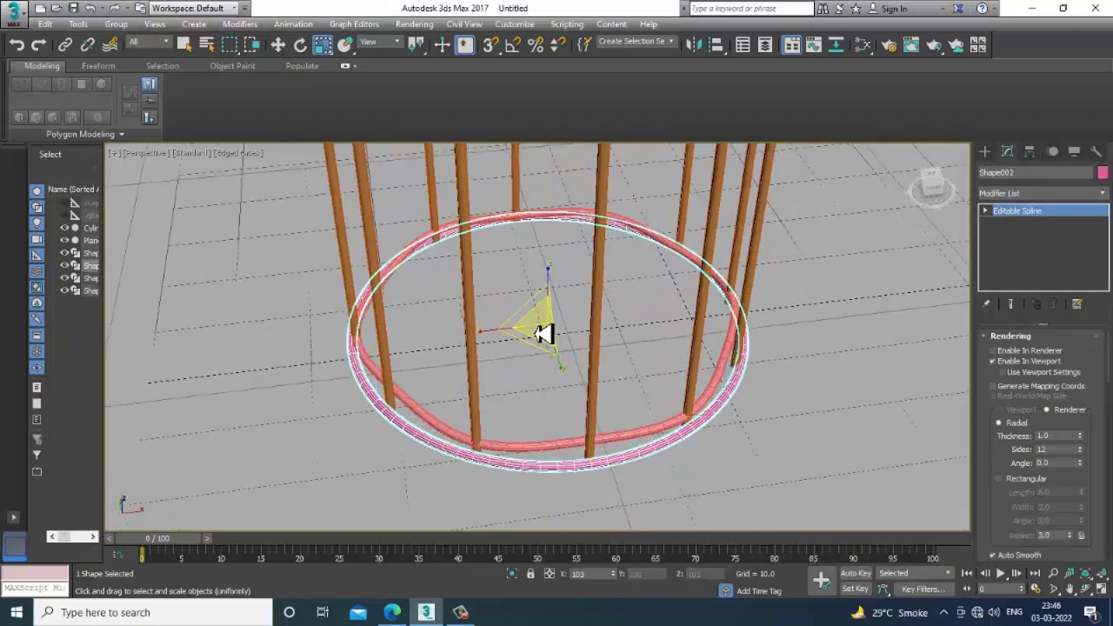
pyautogui.click(1045, 240)
# - Rotate the inner wavy ring by -15 degrees
pyautogui.keyDown('alt'); pyautogui.moveTo(539, 408); pyautogui.dragTo(522, 442, button='middle'); pyautogui.keyUp('alt')
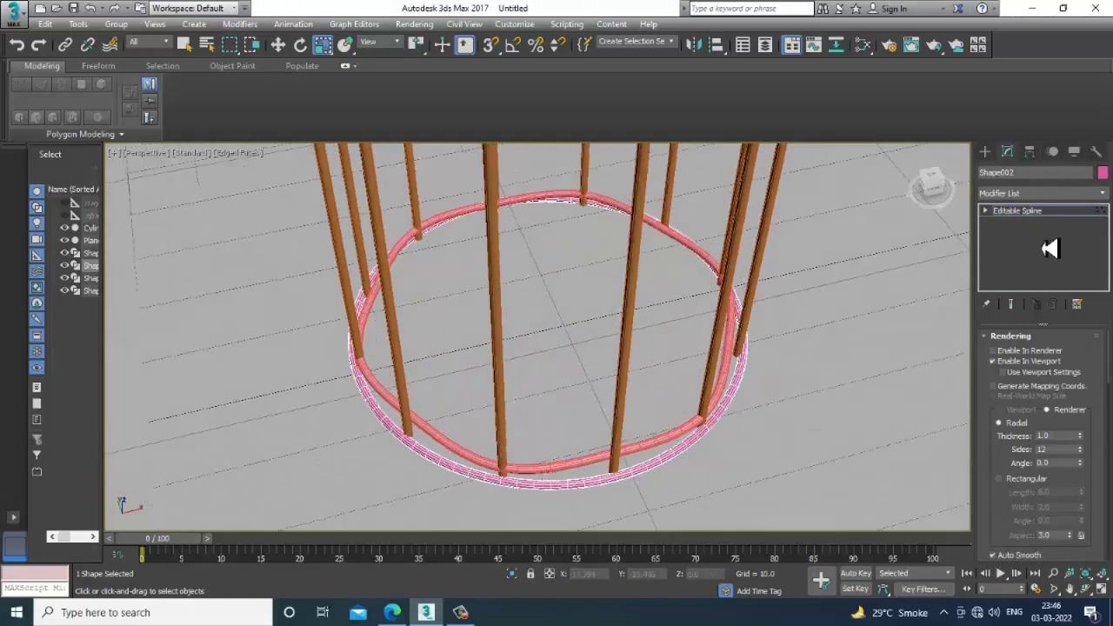
pyautogui.click(591, 472)
pyautogui.press('e')
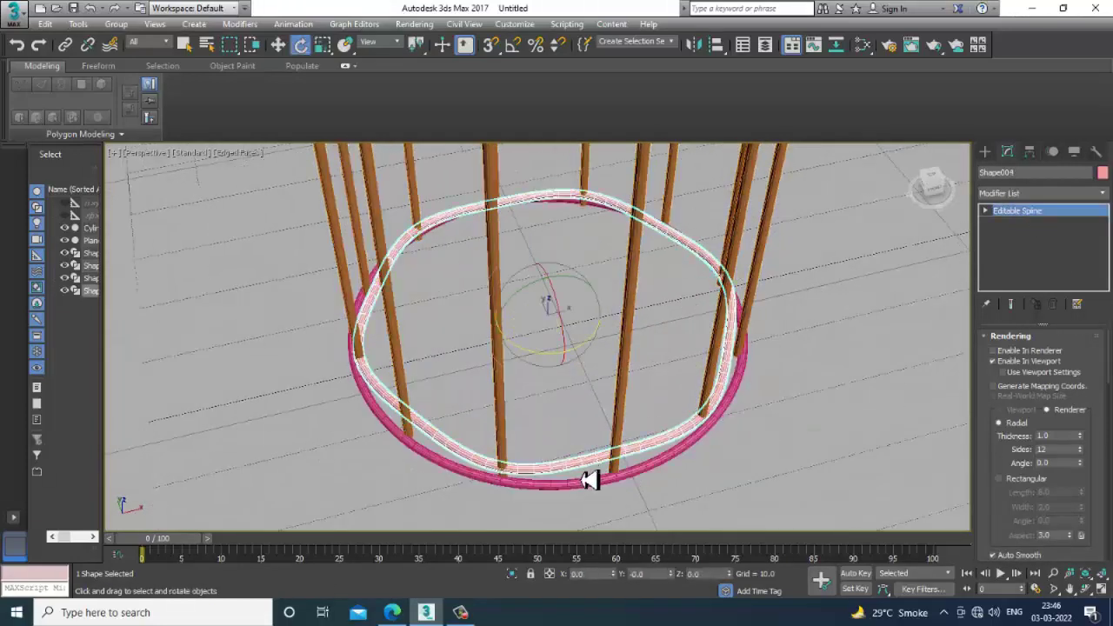
pyautogui.moveTo(554, 369); pyautogui.dragTo(530, 359)
pyautogui.keyDown('alt'); pyautogui.moveTo(415, 390); pyautogui.dragTo(426, 436, button='middle'); pyautogui.keyUp('alt')
# - Move the ring's upper-left and top vertices in Top view to reshape its upper curve
pyautogui.press('1')
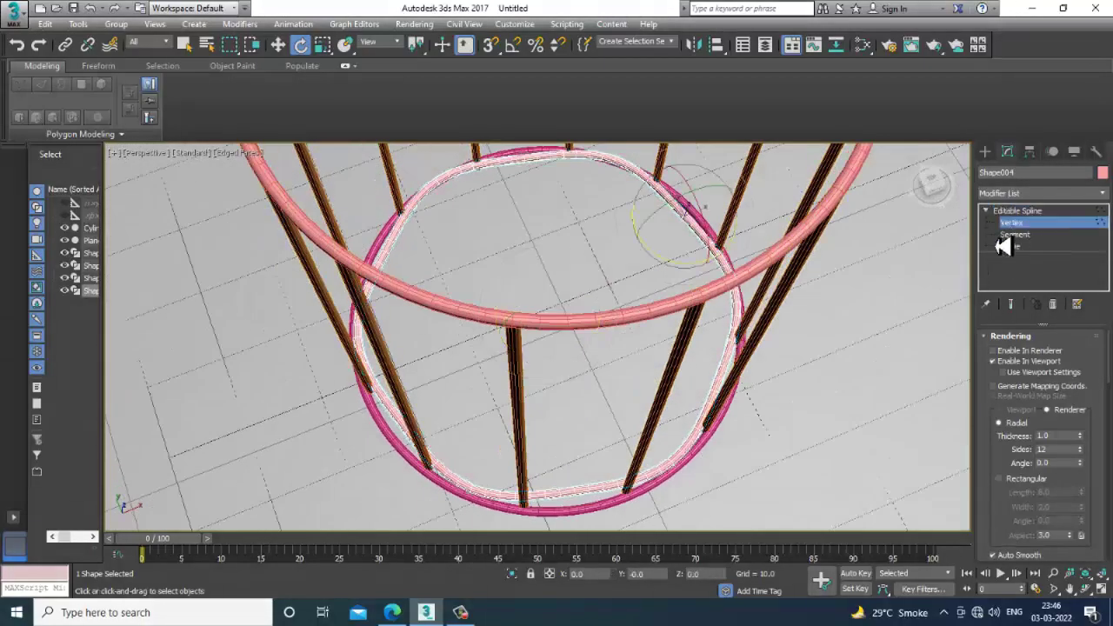
pyautogui.hotkey('alt', 'w')
pyautogui.hotkey('alt', 'w')
pyautogui.scroll(4, 342, 256)
pyautogui.scroll(1, 392, 251)
pyautogui.click(454, 331)
pyautogui.moveTo(571, 258); pyautogui.dragTo(503, 338, button='middle')
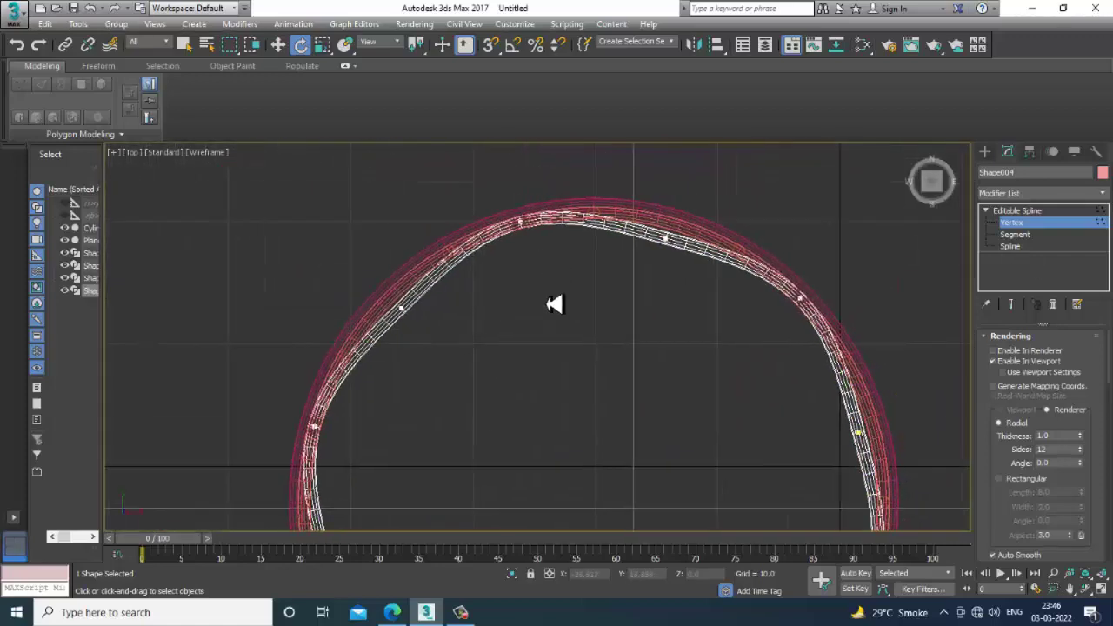
pyautogui.click(413, 300)
pyautogui.press('w')
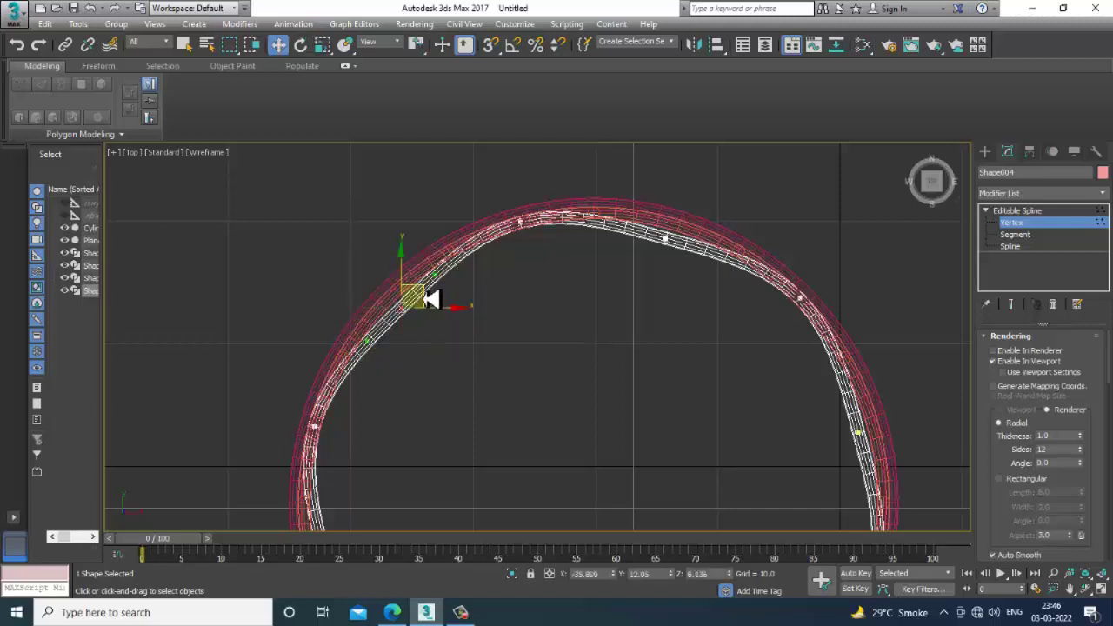
pyautogui.moveTo(414, 286); pyautogui.dragTo(459, 270)
pyautogui.click(522, 220)
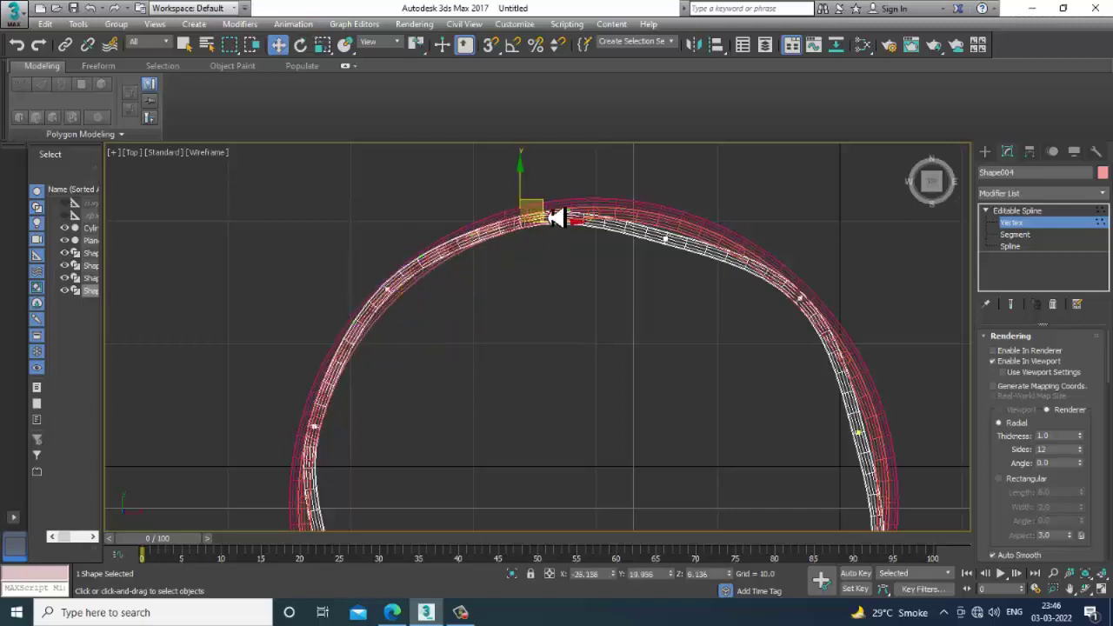
pyautogui.moveTo(559, 219); pyautogui.dragTo(554, 224)
pyautogui.moveTo(709, 277); pyautogui.dragTo(704, 209)
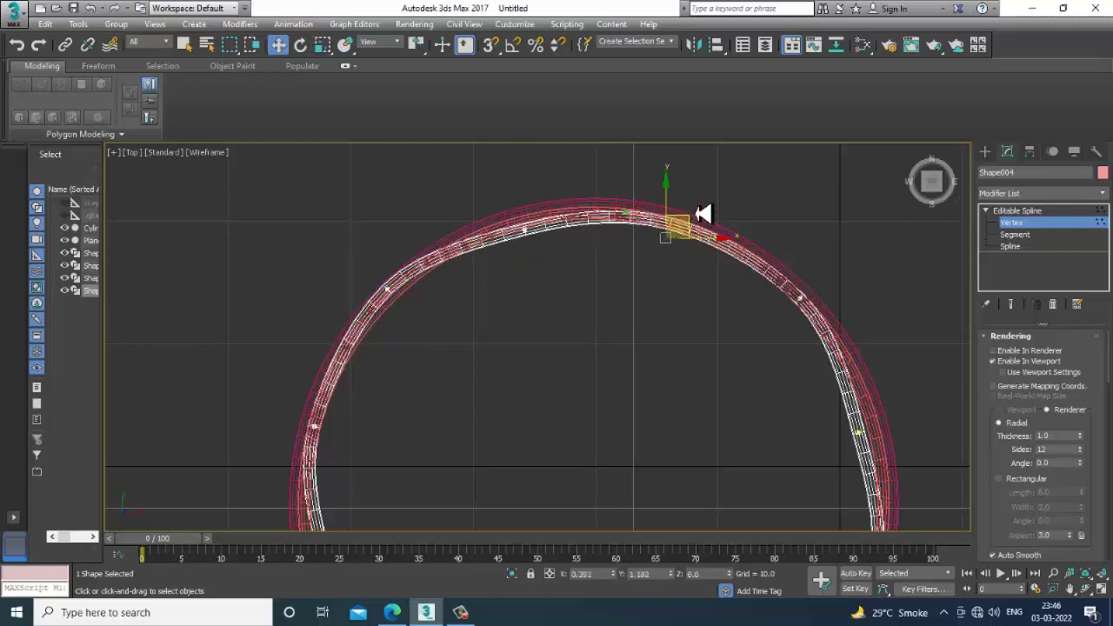
# - Push the ring's right-side and lower-right vertices outward around the posts
pyautogui.moveTo(775, 281)
pyautogui.mouseDown(button='middle')
pyautogui.moveTo(745, 273)
pyautogui.moveTo(732, 240)
pyautogui.mouseUp(button='middle')
pyautogui.click(769, 279)
pyautogui.click(776, 363)
pyautogui.moveTo(805, 359); pyautogui.dragTo(824, 348)
pyautogui.moveTo(824, 348); pyautogui.dragTo(765, 315, button='middle')
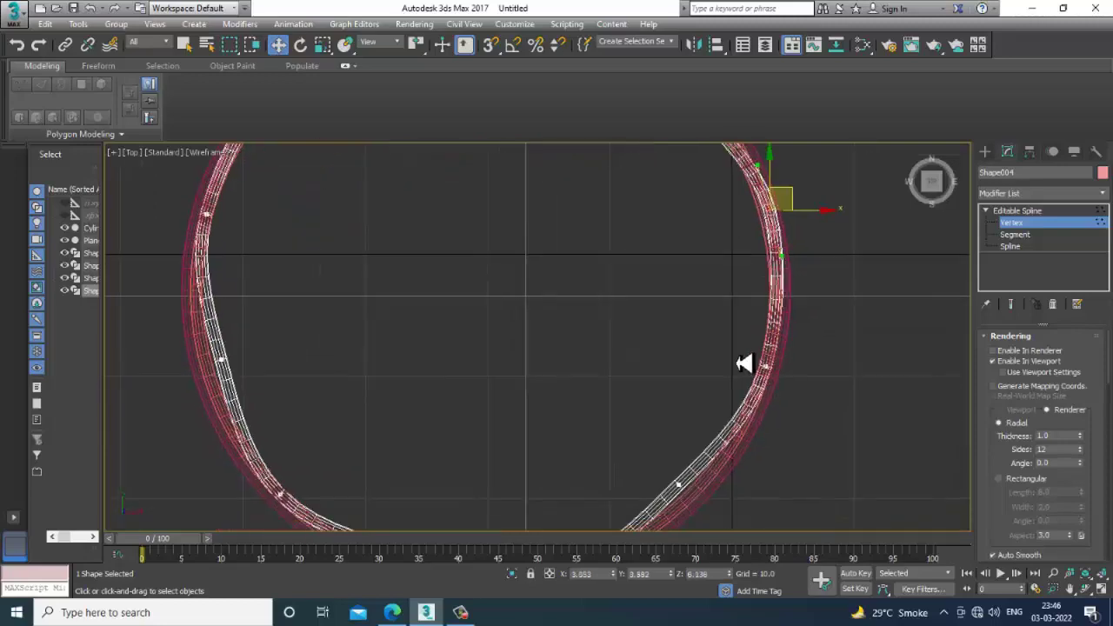
pyautogui.moveTo(806, 406); pyautogui.dragTo(790, 365)
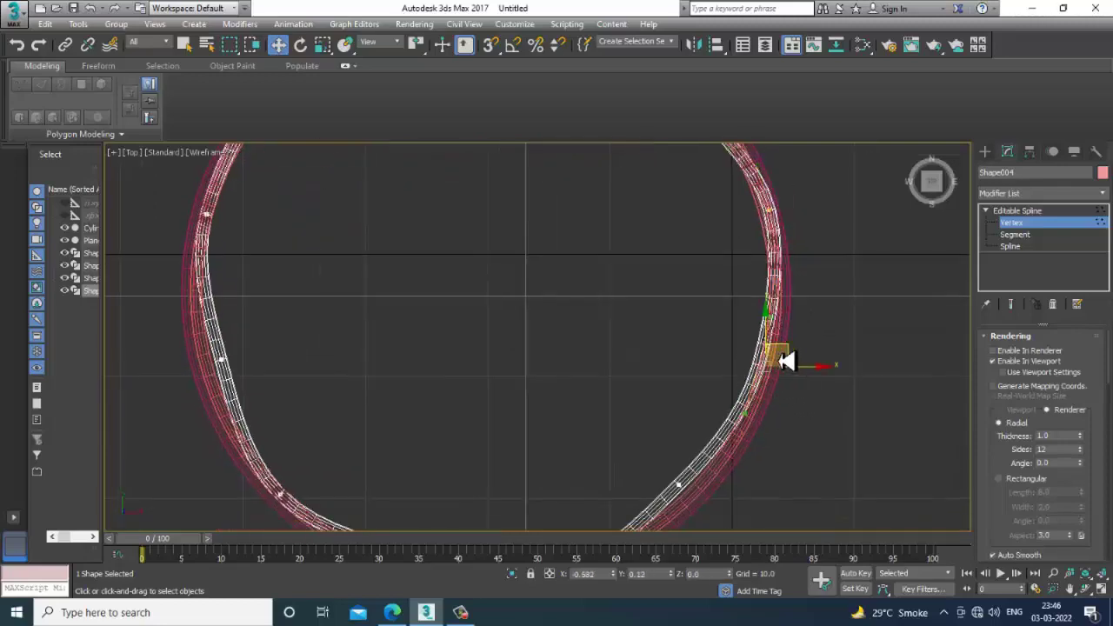
pyautogui.moveTo(784, 360); pyautogui.dragTo(749, 336, button='middle')
pyautogui.click(701, 392)
pyautogui.moveTo(702, 391); pyautogui.dragTo(711, 400)
# - Adjust the bottom and lower-left vertices, then orbit Perspective to check the weave
pyautogui.moveTo(707, 397); pyautogui.dragTo(739, 374, button='middle')
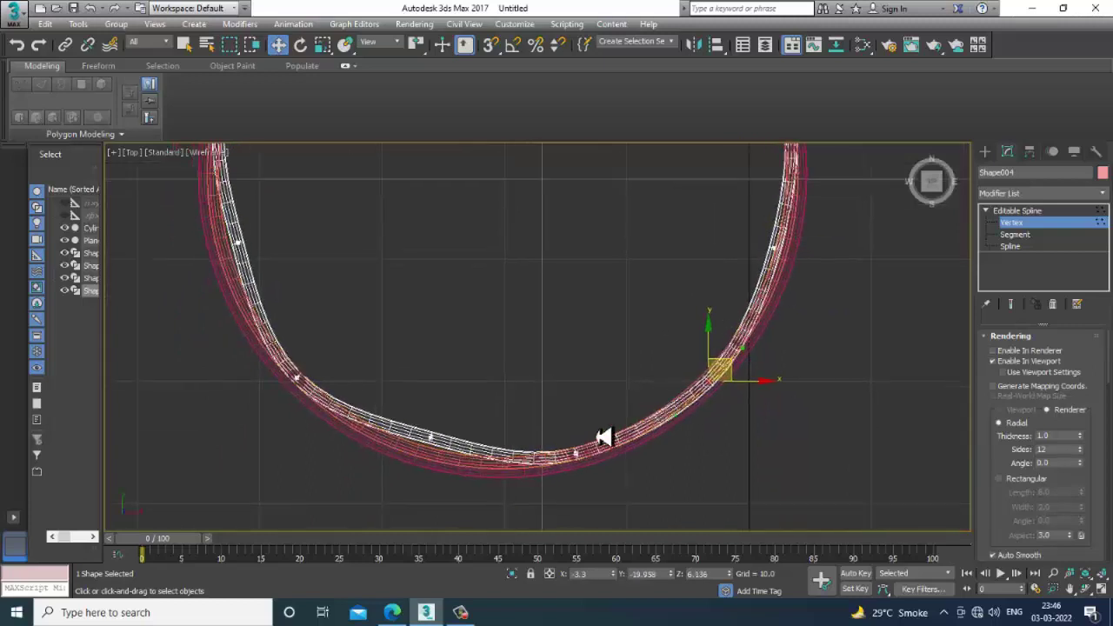
pyautogui.click(593, 454)
pyautogui.moveTo(603, 444); pyautogui.dragTo(605, 452)
pyautogui.click(427, 428)
pyautogui.moveTo(452, 427); pyautogui.dragTo(447, 455)
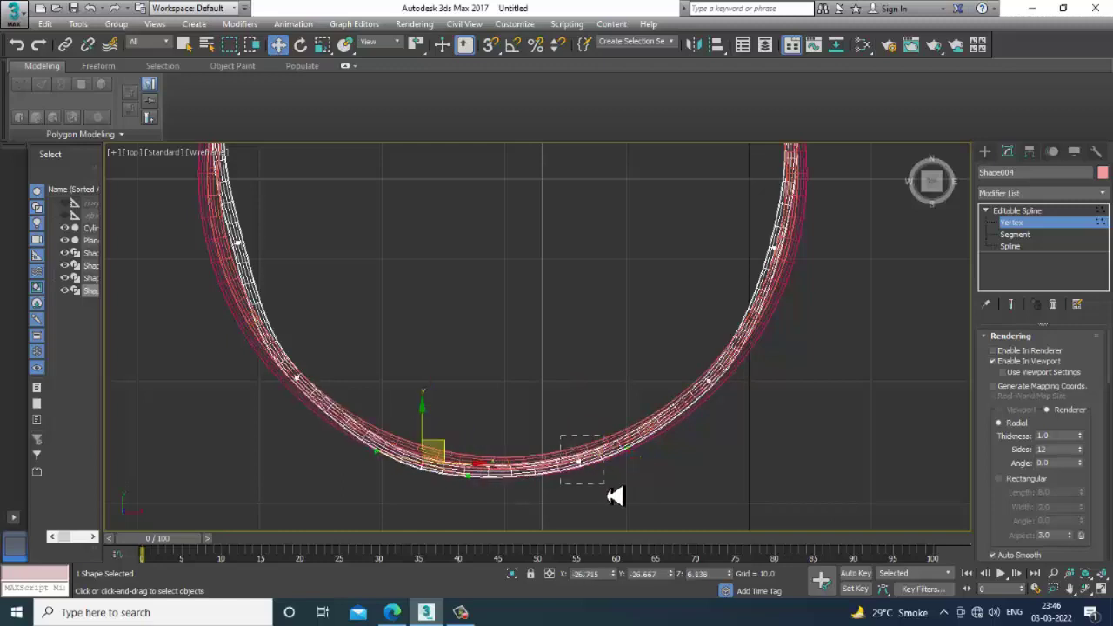
pyautogui.moveTo(614, 496); pyautogui.dragTo(613, 443)
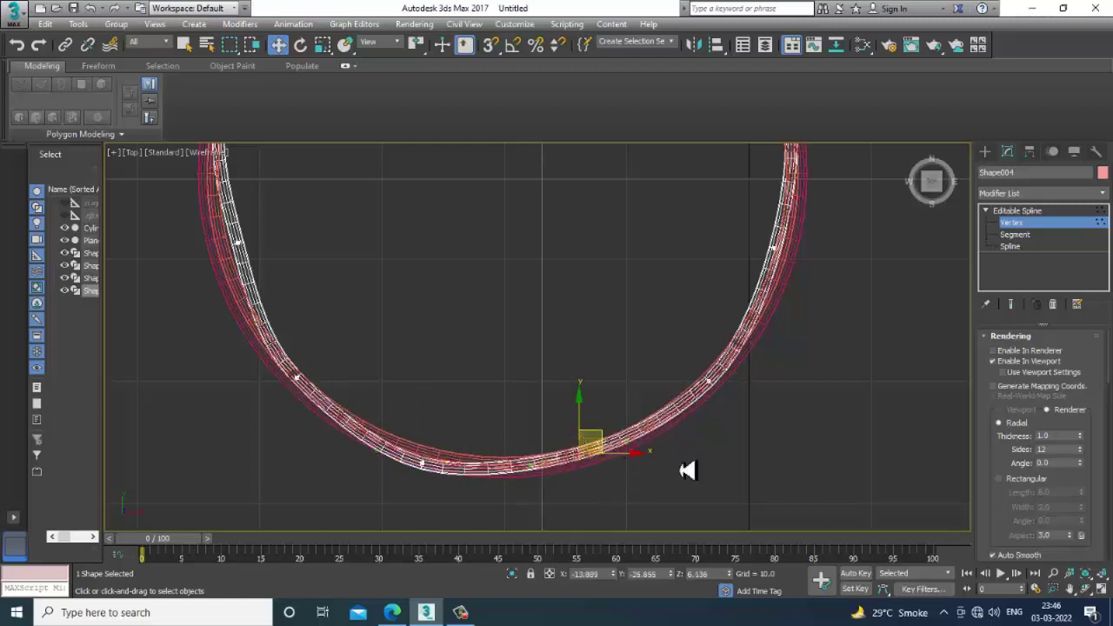
pyautogui.hotkey('alt', 'w')
pyautogui.hotkey('alt', 'w')
pyautogui.moveTo(745, 409)
pyautogui.keyDown('alt'); pyautogui.mouseDown(button='middle')
pyautogui.moveTo(713, 375)
pyautogui.moveTo(722, 373)
pyautogui.mouseUp(button='middle'); pyautogui.keyUp('alt')
pyautogui.moveTo(584, 360)
pyautogui.keyDown('alt'); pyautogui.mouseDown(button='middle')
pyautogui.moveTo(556, 408)
pyautogui.moveTo(492, 446)
pyautogui.moveTo(620, 460)
pyautogui.moveTo(539, 459)
pyautogui.moveTo(566, 440)
pyautogui.moveTo(512, 440)
pyautogui.mouseUp(button='middle'); pyautogui.keyUp('alt')
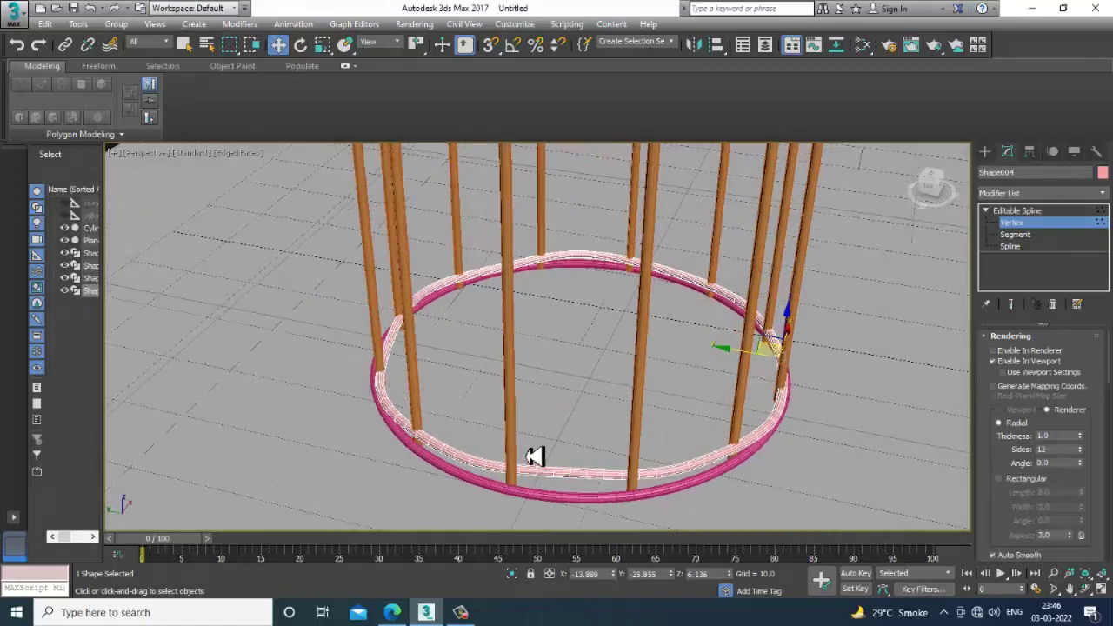
# - Scale the wavy lower ring about one percent wider in the Front viewport
pyautogui.scroll(-3, 531, 457)
pyautogui.click(1034, 211)
pyautogui.press('e')
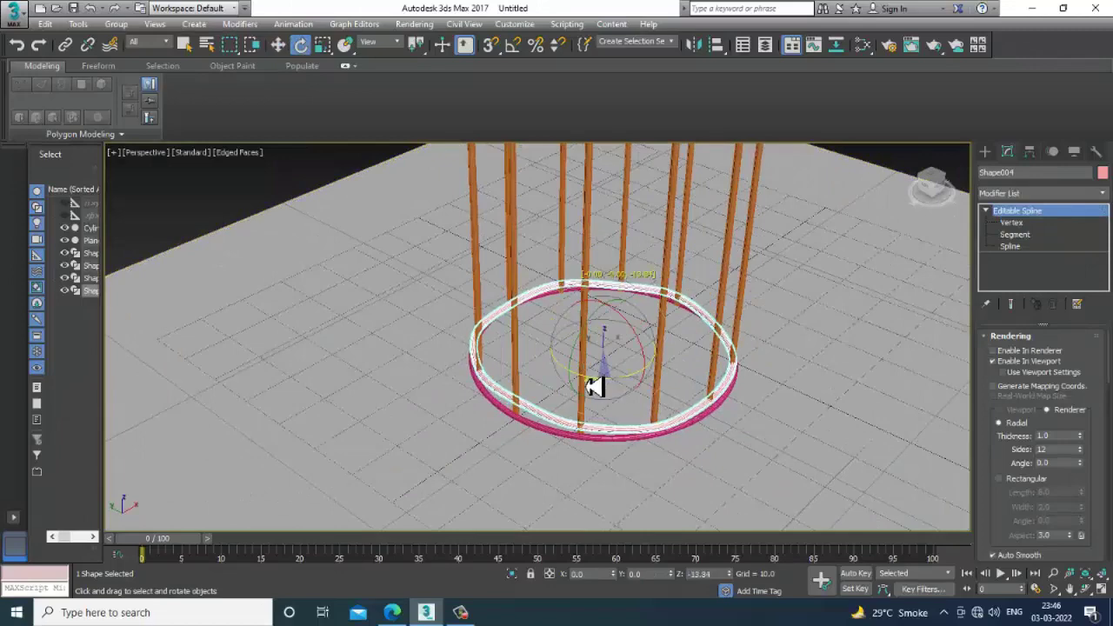
pyautogui.moveTo(653, 423)
pyautogui.keyDown('alt'); pyautogui.mouseDown(button='middle')
pyautogui.moveTo(633, 385)
pyautogui.moveTo(658, 422)
pyautogui.moveTo(638, 397)
pyautogui.moveTo(554, 400)
pyautogui.moveTo(559, 380)
pyautogui.moveTo(597, 377)
pyautogui.mouseUp(button='middle'); pyautogui.keyUp('alt')
pyautogui.hotkey('alt', 'w')
pyautogui.hotkey('alt', 'w')
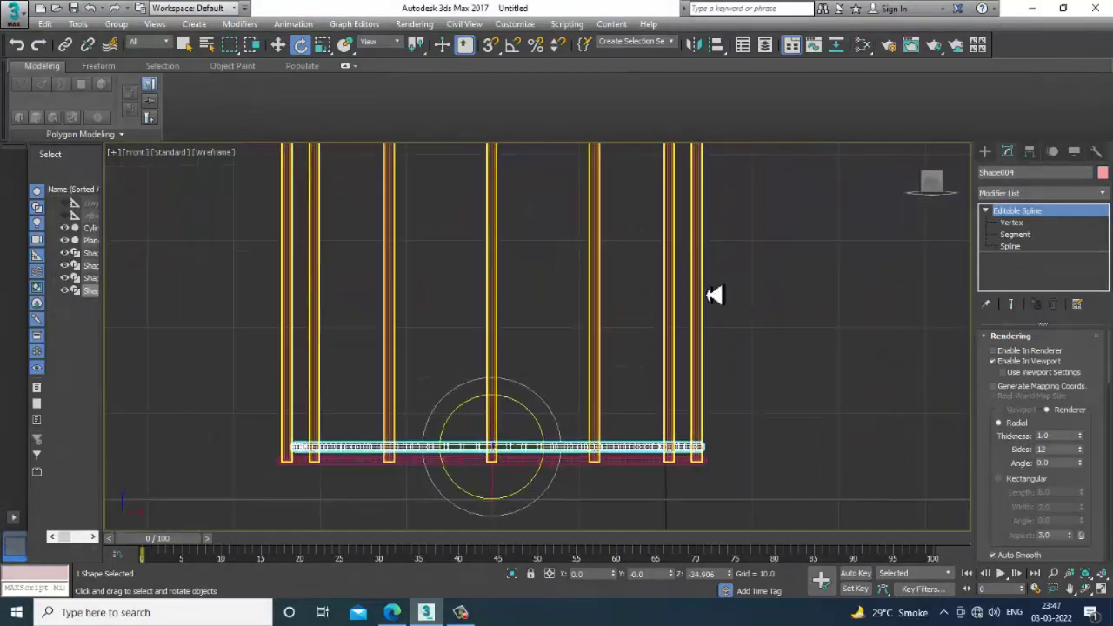
pyautogui.scroll(3, 543, 444)
pyautogui.press('r')
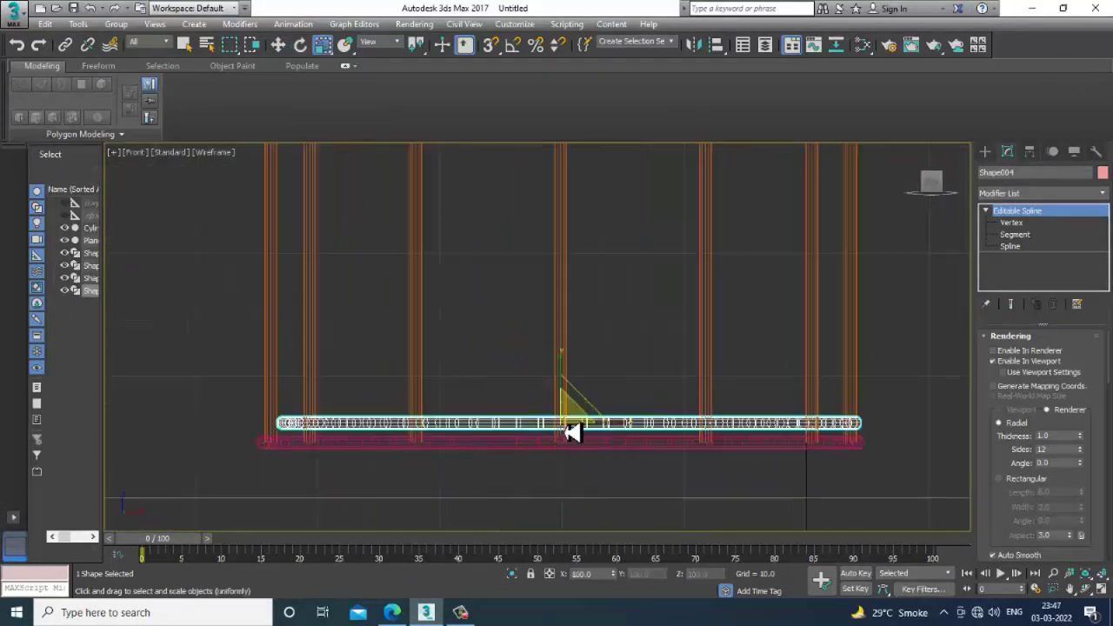
pyautogui.moveTo(565, 427); pyautogui.dragTo(570, 432)
# - Check the ring's size from another angle and select both woven rings together
pyautogui.hotkey('alt', 'w')
pyautogui.hotkey('alt', 'w')
pyautogui.moveTo(678, 435)
pyautogui.keyDown('alt'); pyautogui.mouseDown(button='middle')
pyautogui.moveTo(641, 417)
pyautogui.moveTo(645, 428)
pyautogui.mouseUp(button='middle'); pyautogui.keyUp('alt')
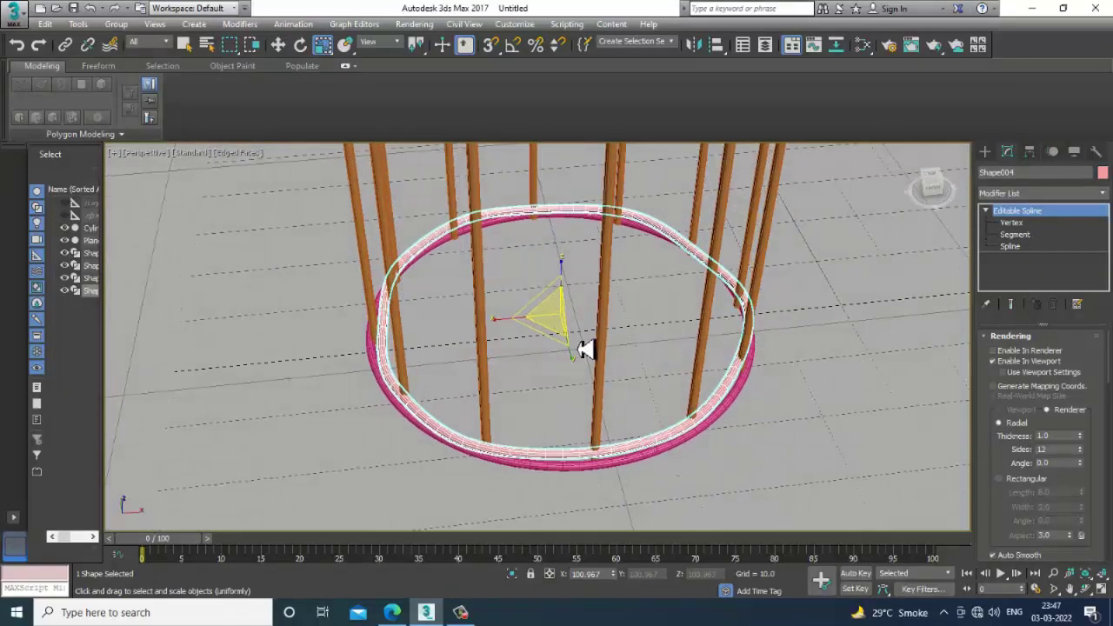
pyautogui.keyDown('alt'); pyautogui.moveTo(584, 349); pyautogui.dragTo(586, 414, button='middle'); pyautogui.keyUp('alt')
# - Clone the two selected woven rings upward above the originals
pyautogui.hotkey('ctrl', 'q')
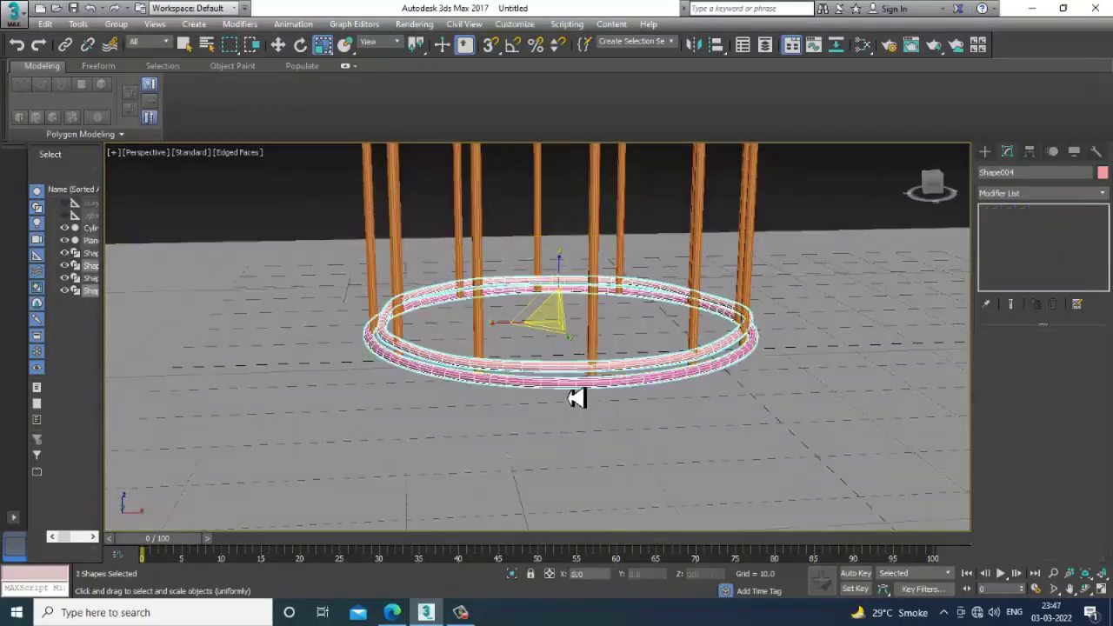
pyautogui.hotkey('alt', 'w')
pyautogui.hotkey('alt', 'w')
pyautogui.scroll(3, 509, 403)
pyautogui.press('w')
pyautogui.moveTo(551, 441)
pyautogui.mouseDown(button='middle')
pyautogui.moveTo(529, 423)
pyautogui.moveTo(591, 427)
pyautogui.moveTo(567, 431)
pyautogui.mouseUp(button='middle')
pyautogui.moveTo(579, 427)
pyautogui.keyDown('shift'); pyautogui.mouseDown()
pyautogui.moveTo(586, 373)
pyautogui.moveTo(596, 371)
pyautogui.moveTo(587, 377)
pyautogui.mouseUp(); pyautogui.keyUp('shift')
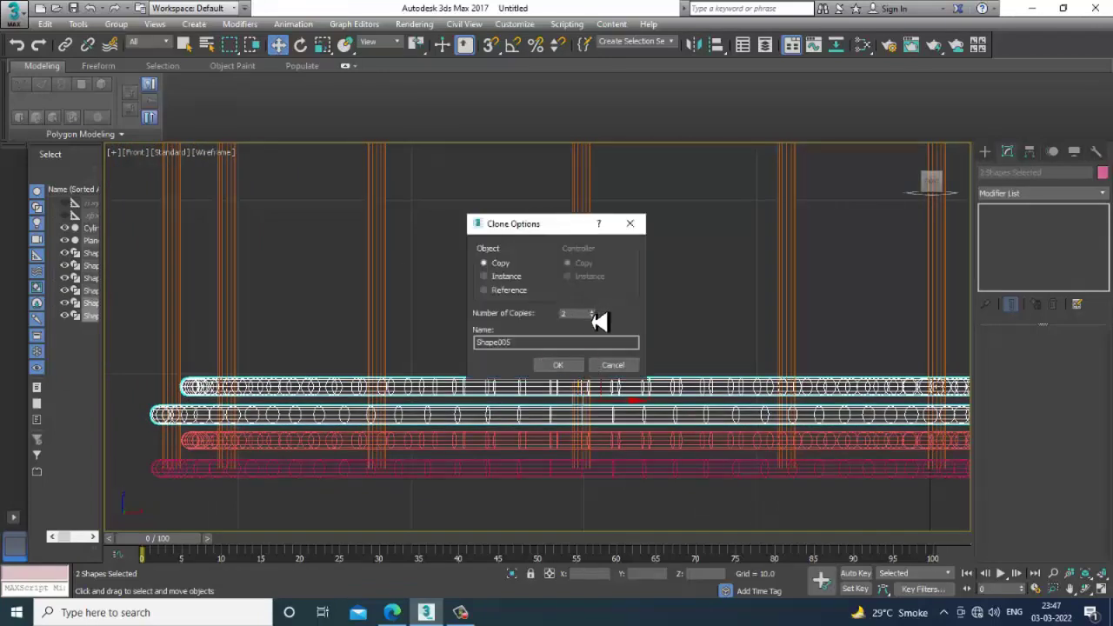
pyautogui.press('Return')
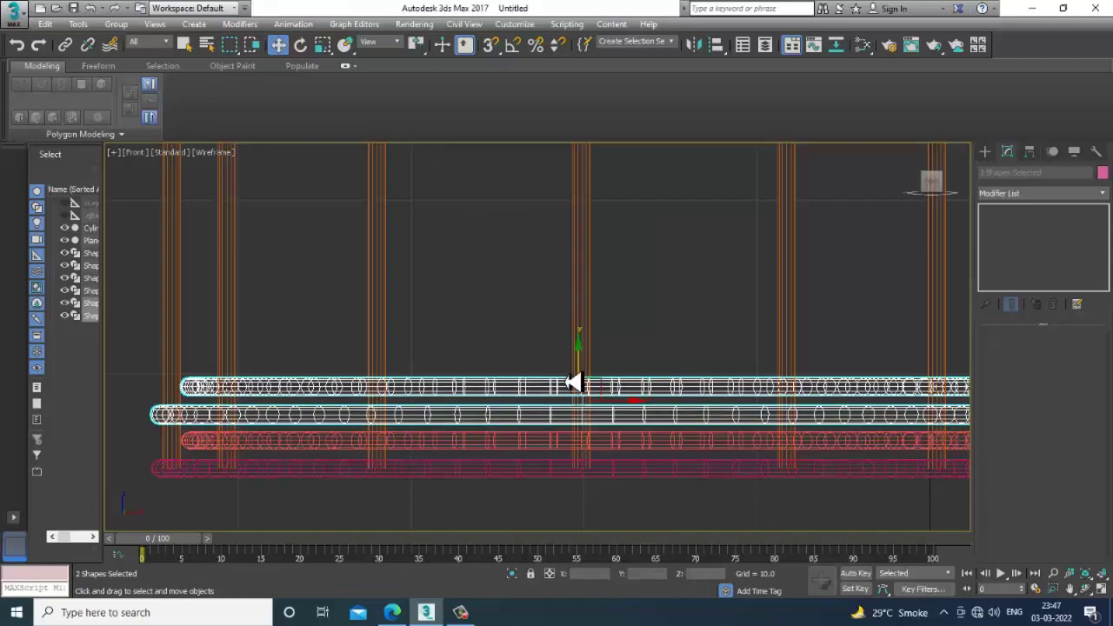
# - Copy the top rings further upward to continue the basket wall
pyautogui.scroll(-5, 601, 360)
pyautogui.moveTo(601, 360)
pyautogui.mouseDown()
pyautogui.moveTo(519, 374)
pyautogui.moveTo(574, 329)
pyautogui.mouseUp()
pyautogui.scroll(2, 519, 374)
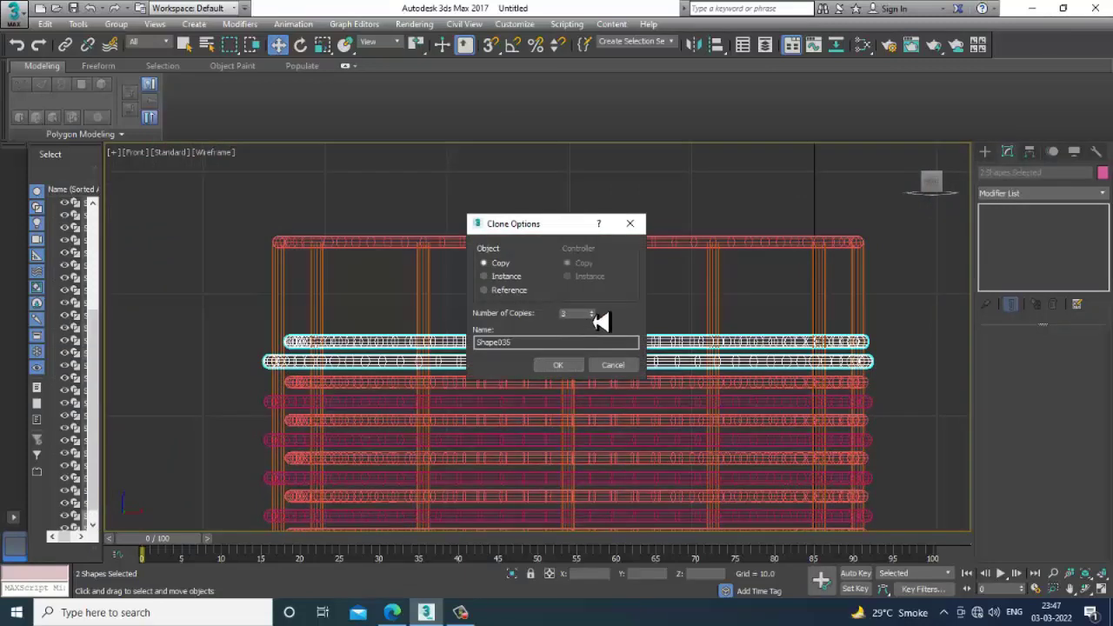
pyautogui.click(561, 366)
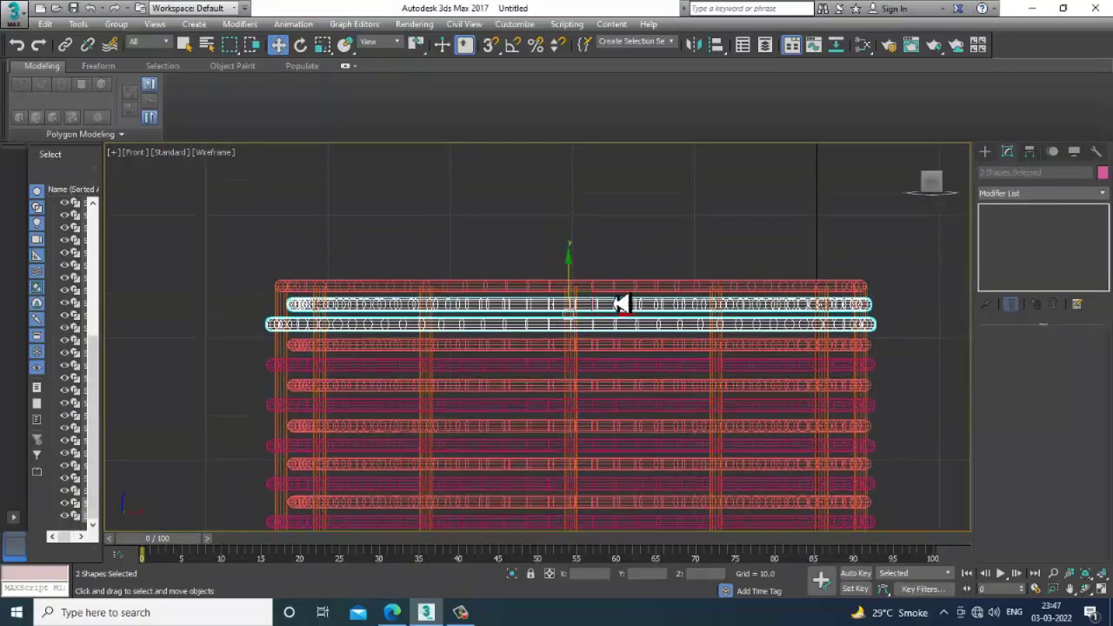
# - Inspect the whole basket wall and select all rings and posts
pyautogui.click(619, 303)
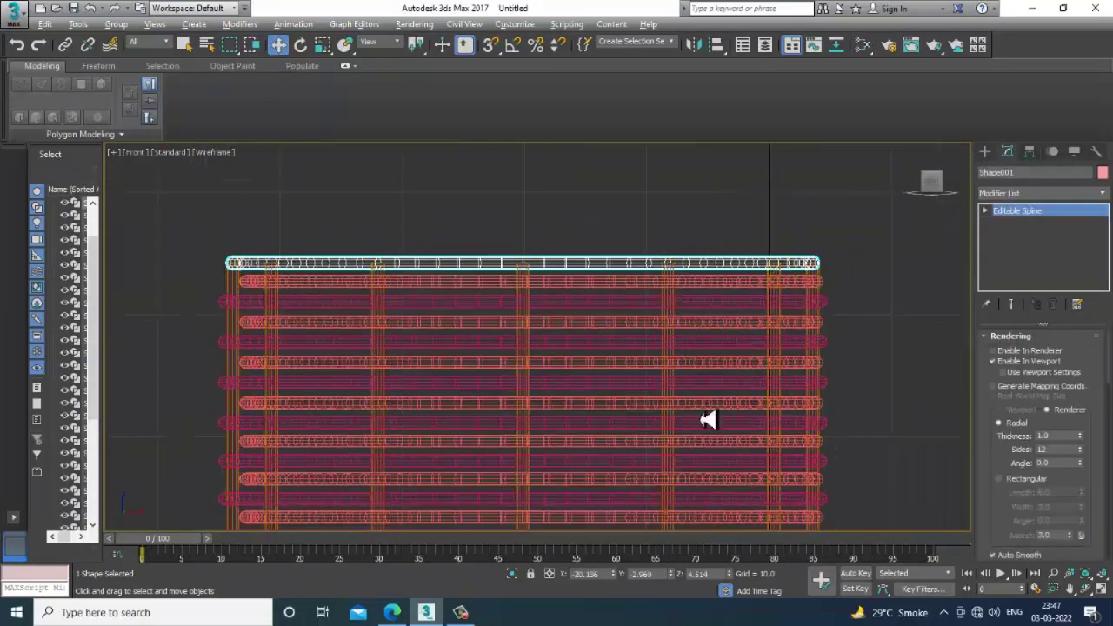
pyautogui.hotkey('alt', 'w')
pyautogui.hotkey('alt', 'w')
pyautogui.moveTo(660, 362)
pyautogui.keyDown('alt'); pyautogui.mouseDown(button='middle')
pyautogui.moveTo(608, 360)
pyautogui.moveTo(608, 394)
pyautogui.moveTo(589, 350)
pyautogui.moveTo(638, 318)
pyautogui.moveTo(626, 273)
pyautogui.moveTo(601, 258)
pyautogui.moveTo(555, 278)
pyautogui.mouseUp(button='middle'); pyautogui.keyUp('alt')
pyautogui.keyDown('alt'); pyautogui.click(588, 350); pyautogui.keyUp('alt')
pyautogui.hotkey('ctrl', 'a')
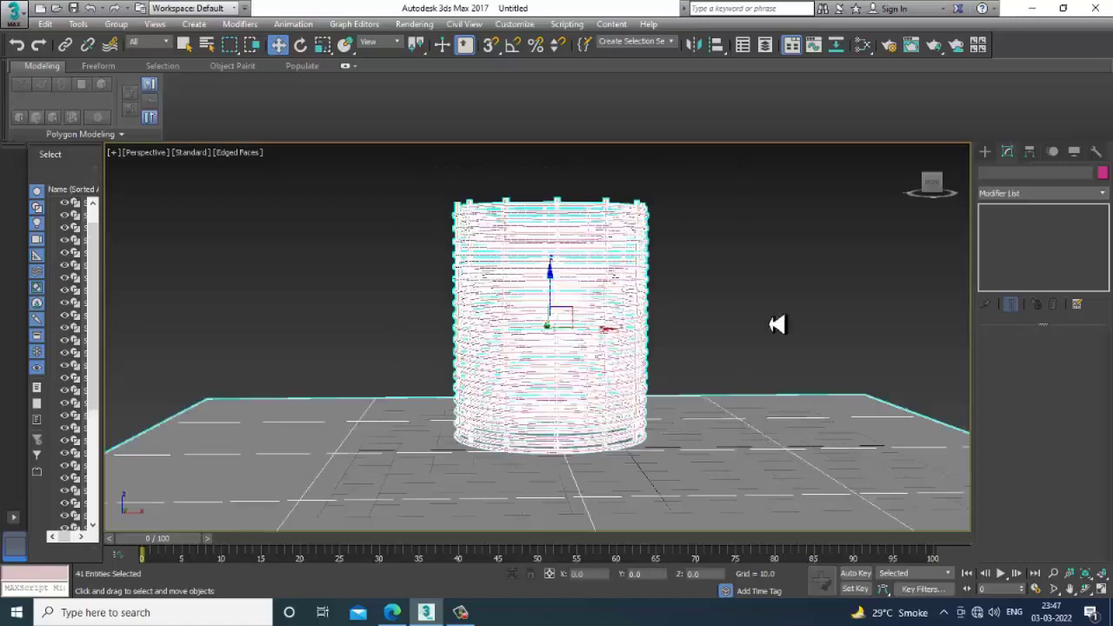
pyautogui.keyDown('alt'); pyautogui.moveTo(725, 298); pyautogui.dragTo(606, 295, button='middle'); pyautogui.keyUp('alt')
pyautogui.scroll(3, 603, 325)
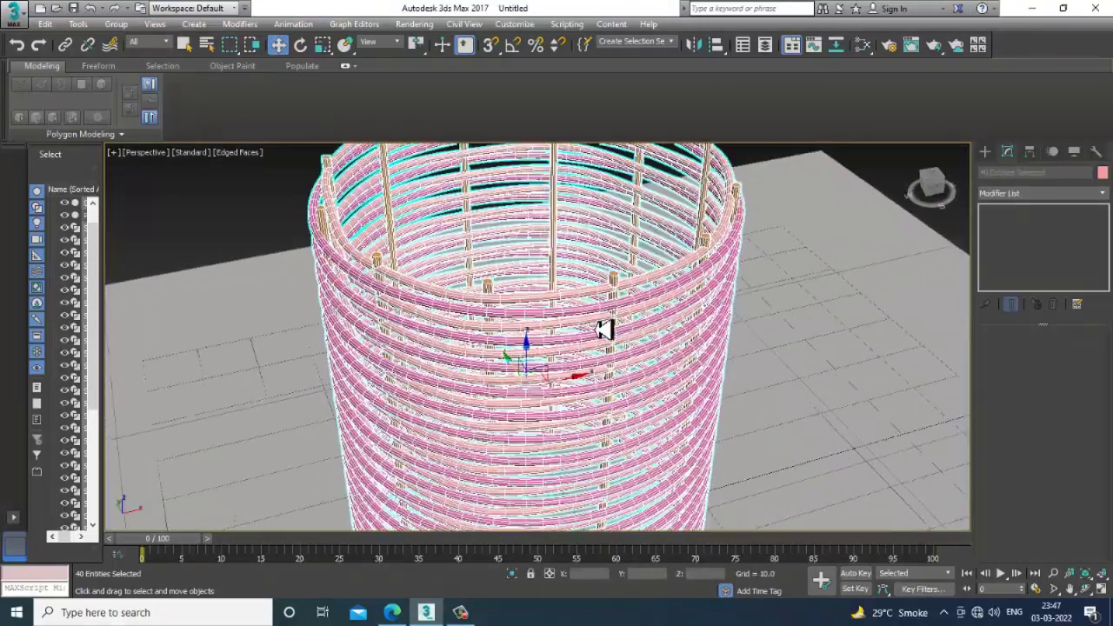
pyautogui.scroll(3, 603, 348)
pyautogui.scroll(3, 604, 346)
pyautogui.scroll(-3, 604, 346)
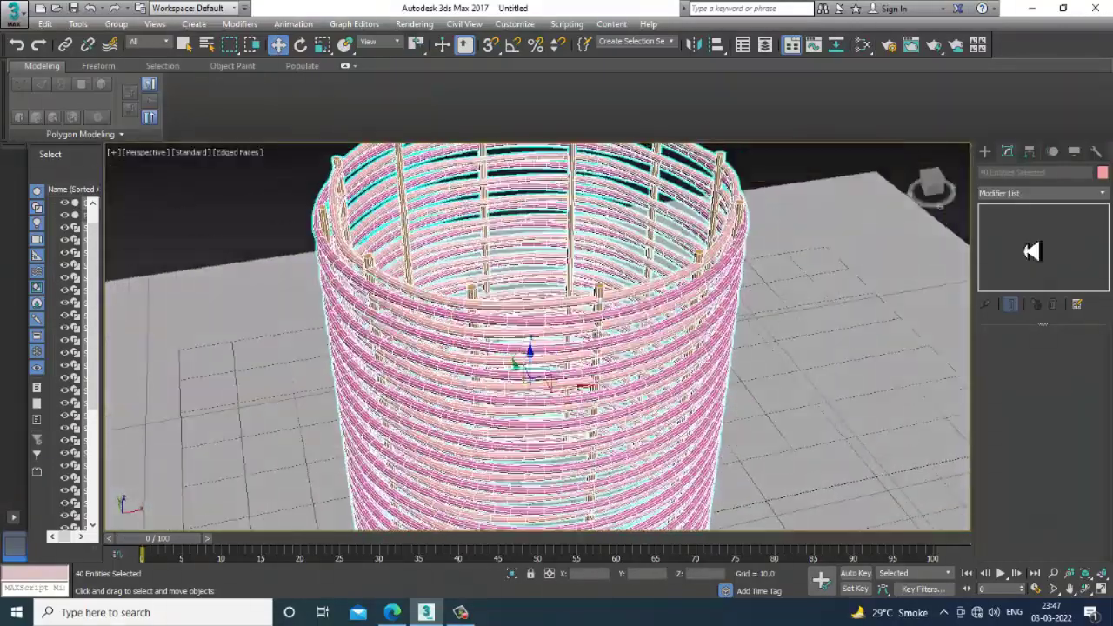
# - Add a Taper modifier to the wall with Amount -0.05 and Curve 0.46
pyautogui.click(1039, 193)
pyautogui.press('t')
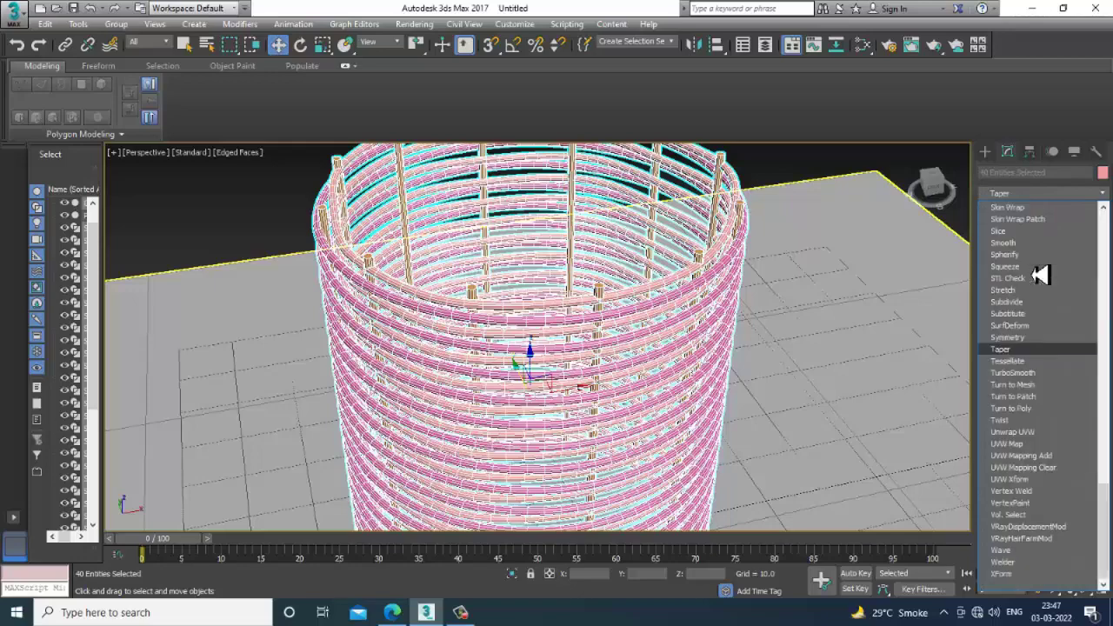
pyautogui.press('Return')
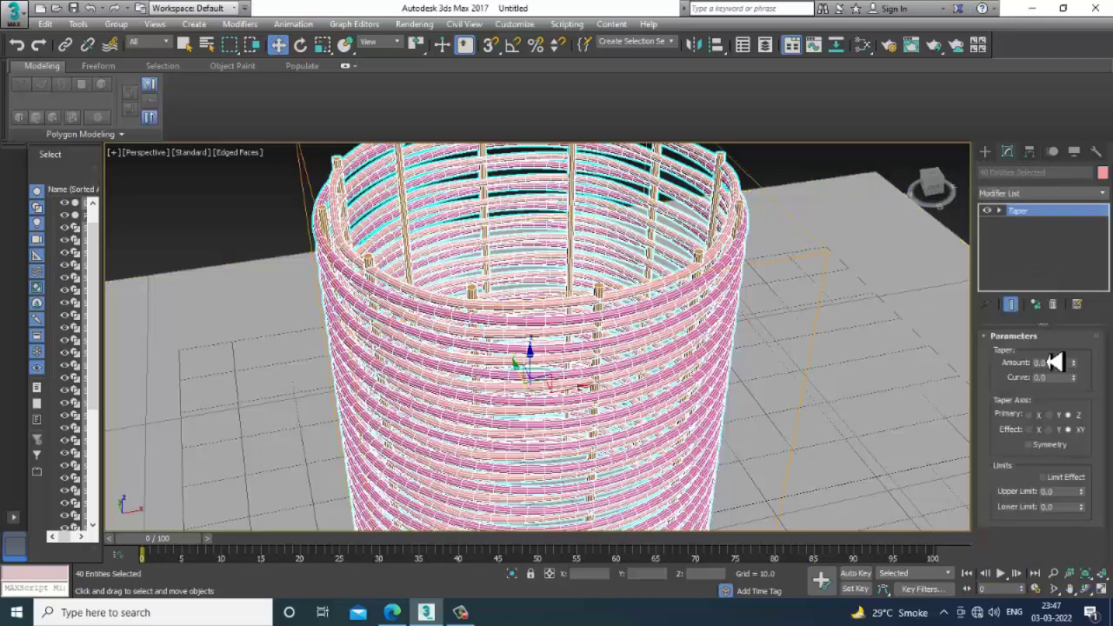
pyautogui.keyDown('alt'); pyautogui.moveTo(769, 353); pyautogui.dragTo(728, 314, button='middle'); pyautogui.keyUp('alt')
pyautogui.scroll(-2, 728, 315)
pyautogui.scroll(-3, 722, 326)
pyautogui.scroll(1, 686, 321)
pyautogui.scroll(2, 650, 288)
pyautogui.moveTo(1078, 365)
pyautogui.mouseDown()
pyautogui.moveTo(1091, 396)
pyautogui.moveTo(1076, 377)
pyautogui.moveTo(1086, 360)
pyautogui.moveTo(1084, 378)
pyautogui.mouseUp()
# - Look down into the tapered basket, then deselect it
pyautogui.moveTo(695, 337)
pyautogui.keyDown('alt'); pyautogui.mouseDown(button='middle')
pyautogui.moveTo(658, 348)
pyautogui.moveTo(603, 255)
pyautogui.moveTo(613, 286)
pyautogui.moveTo(753, 332)
pyautogui.mouseUp(button='middle'); pyautogui.keyUp('alt')
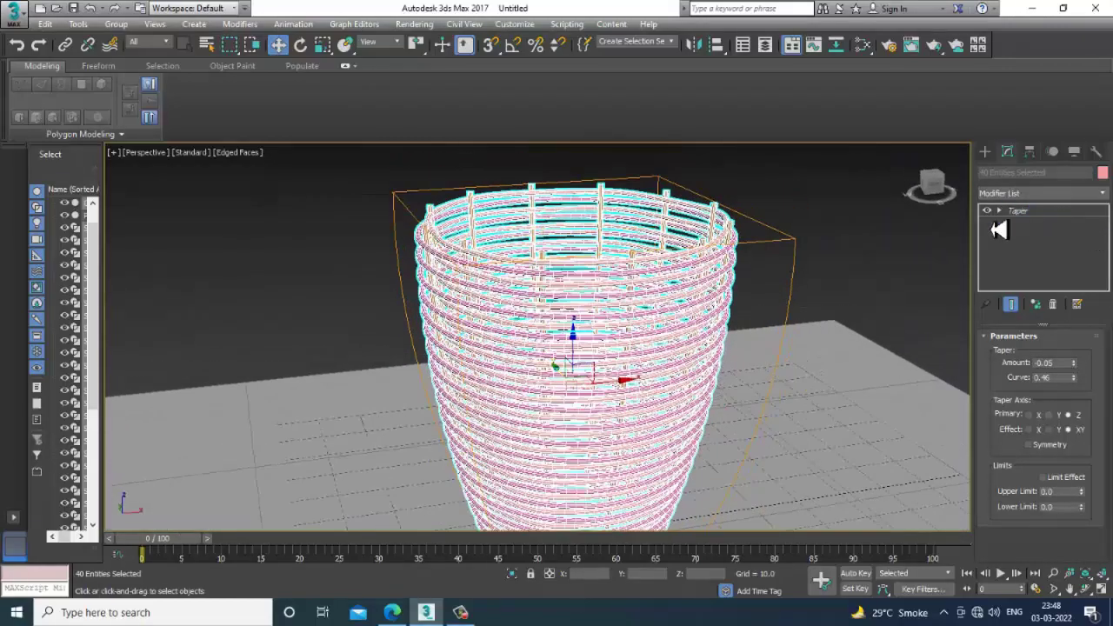
pyautogui.moveTo(795, 204)
pyautogui.keyDown('alt'); pyautogui.mouseDown(button='middle')
pyautogui.moveTo(627, 320)
pyautogui.moveTo(822, 226)
pyautogui.mouseUp(button='middle'); pyautogui.keyUp('alt')
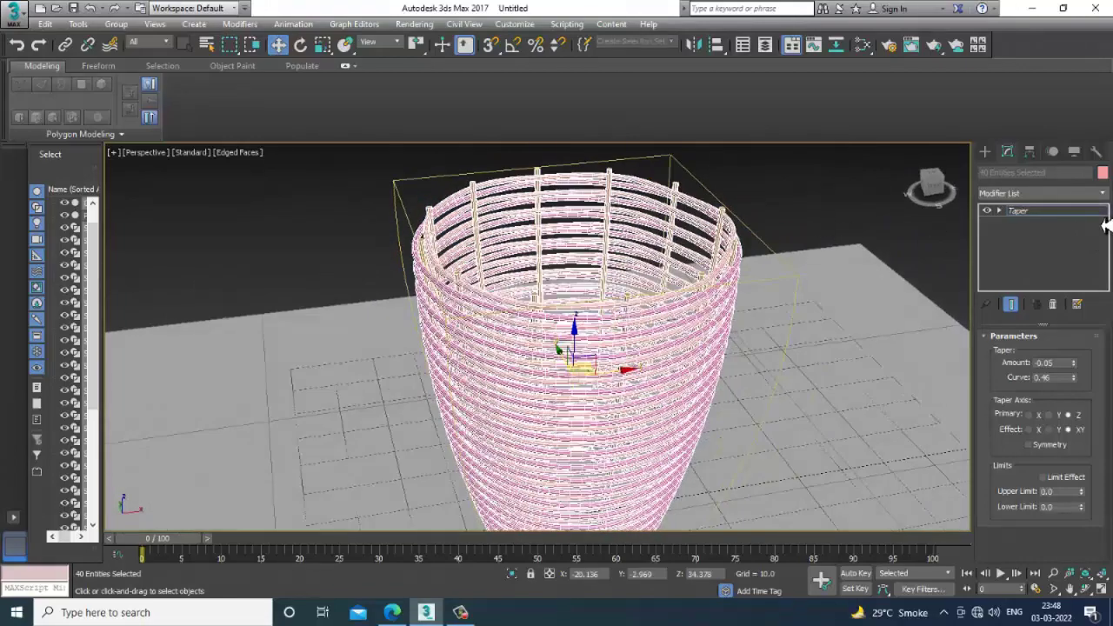
pyautogui.click(801, 255)
pyautogui.click(985, 154)
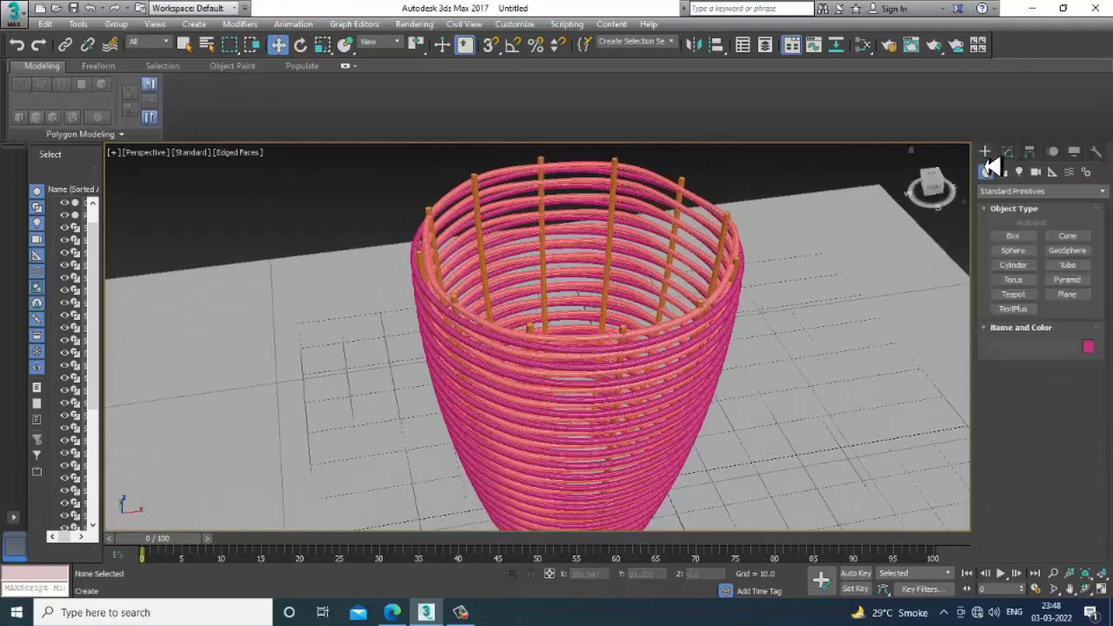
# - Draw a torus in the Top view matching the basket's outline (Radius 1 26.156, Radius 2 1.303)
pyautogui.click(1013, 279)
pyautogui.hotkey('alt', 'w')
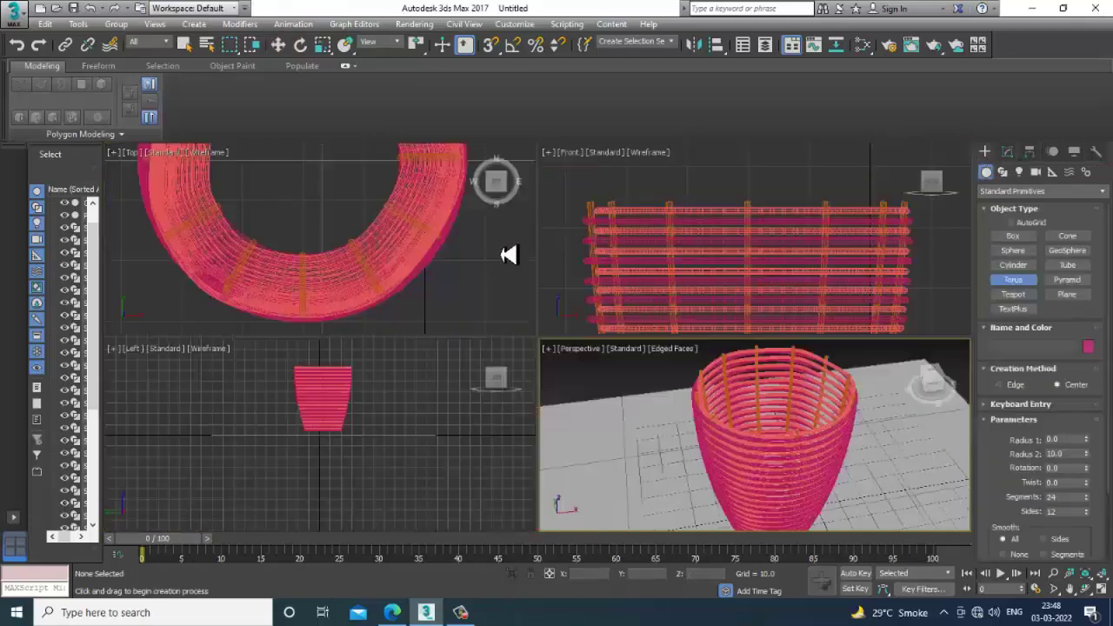
pyautogui.hotkey('alt', 'w')
pyautogui.scroll(-3, 467, 324)
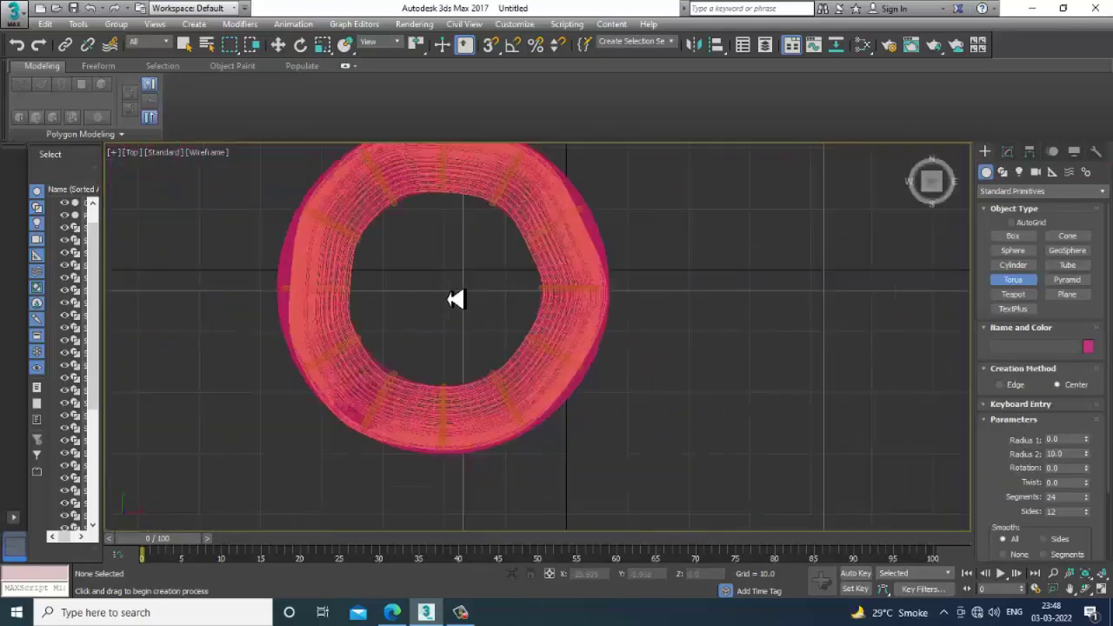
pyautogui.scroll(-2, 455, 299)
pyautogui.moveTo(454, 307); pyautogui.dragTo(520, 407)
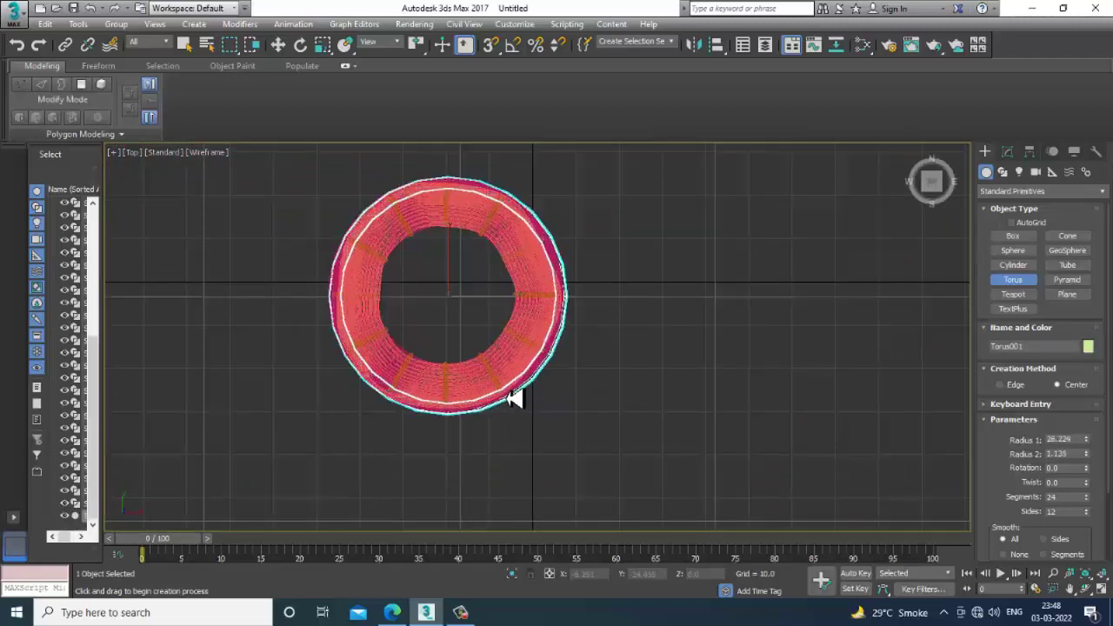
pyautogui.click(513, 385)
# - Raise the torus from the base up to the basket's top edge
pyautogui.press('w')
pyautogui.press('super+shift')
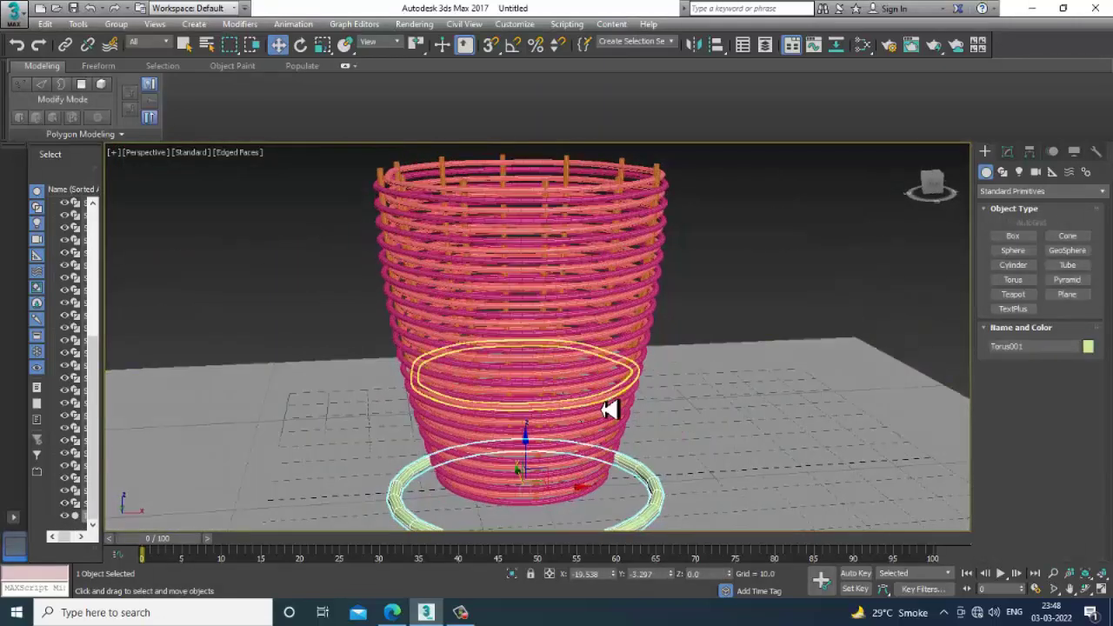
pyautogui.moveTo(537, 461)
pyautogui.mouseDown()
pyautogui.moveTo(524, 134)
pyautogui.moveTo(526, 150)
pyautogui.mouseUp()
pyautogui.moveTo(525, 150)
pyautogui.keyDown('alt'); pyautogui.mouseDown(button='middle')
pyautogui.moveTo(484, 290)
pyautogui.moveTo(524, 291)
pyautogui.moveTo(524, 307)
pyautogui.moveTo(579, 327)
pyautogui.moveTo(561, 203)
pyautogui.moveTo(565, 246)
pyautogui.mouseUp(button='middle'); pyautogui.keyUp('alt')
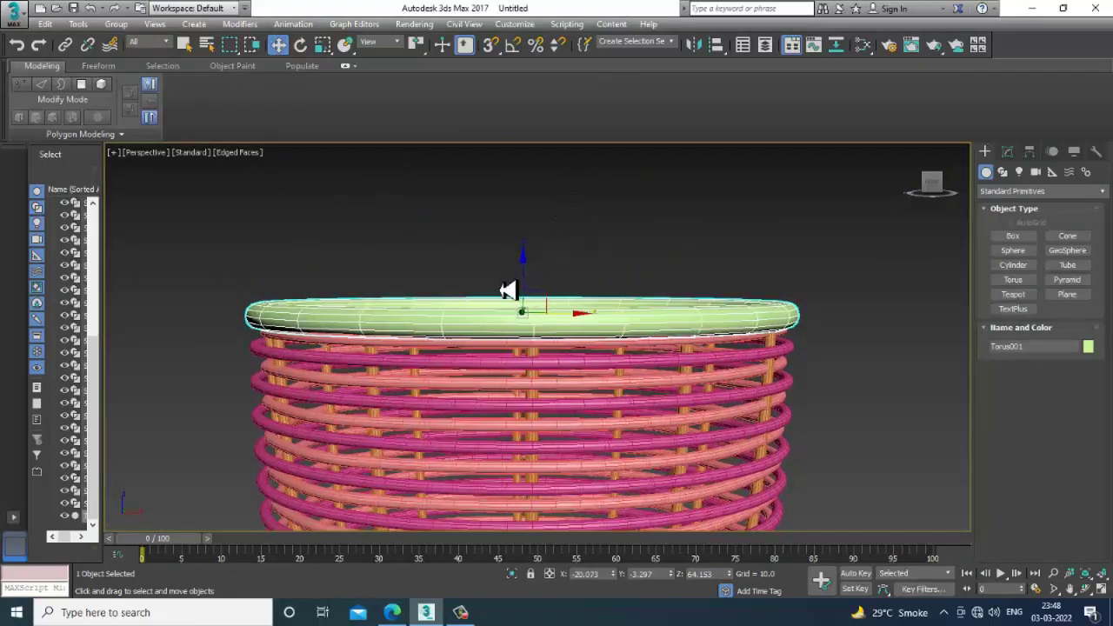
pyautogui.moveTo(514, 284)
pyautogui.keyDown('alt'); pyautogui.mouseDown(button='middle')
pyautogui.moveTo(513, 273)
pyautogui.moveTo(521, 281)
pyautogui.moveTo(483, 313)
pyautogui.moveTo(492, 330)
pyautogui.moveTo(503, 289)
pyautogui.mouseUp(button='middle'); pyautogui.keyUp('alt')
# - Reselect the torus, review its parameters, and check the rim from above and side
pyautogui.click(483, 313)
pyautogui.scroll(2, 492, 331)
pyautogui.click(392, 322)
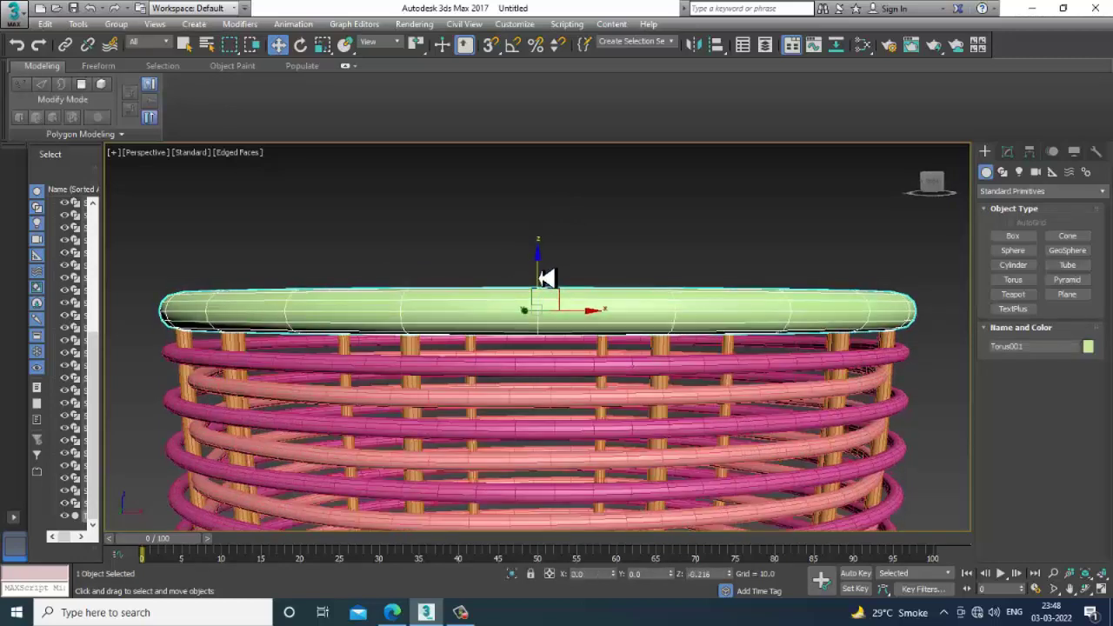
pyautogui.keyDown('alt'); pyautogui.moveTo(541, 252); pyautogui.dragTo(686, 409, button='middle'); pyautogui.keyUp('alt')
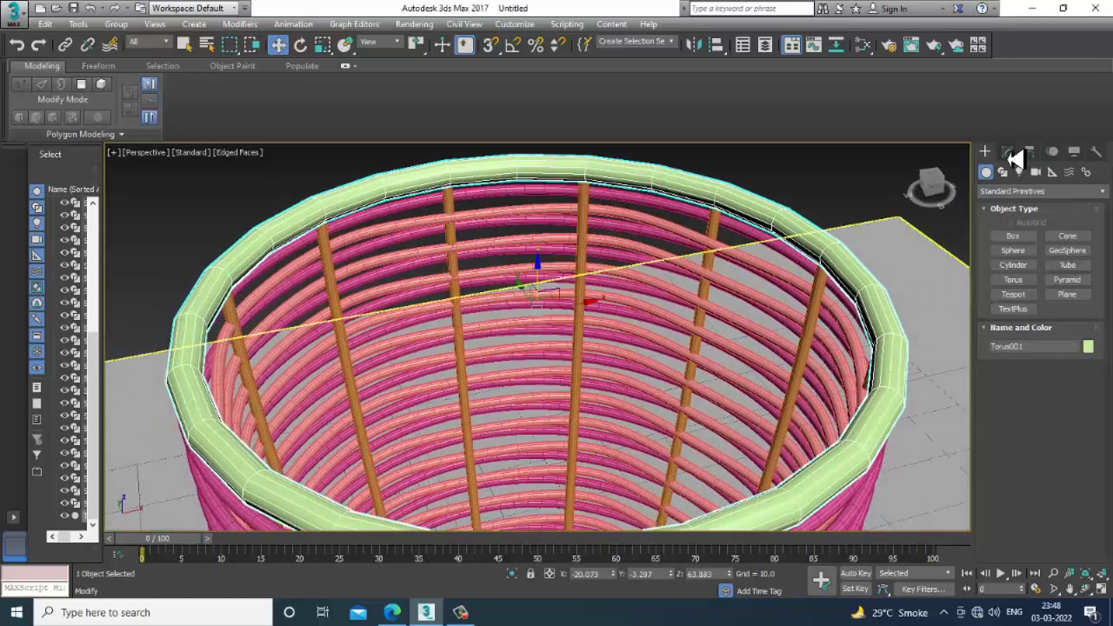
pyautogui.click(1008, 153)
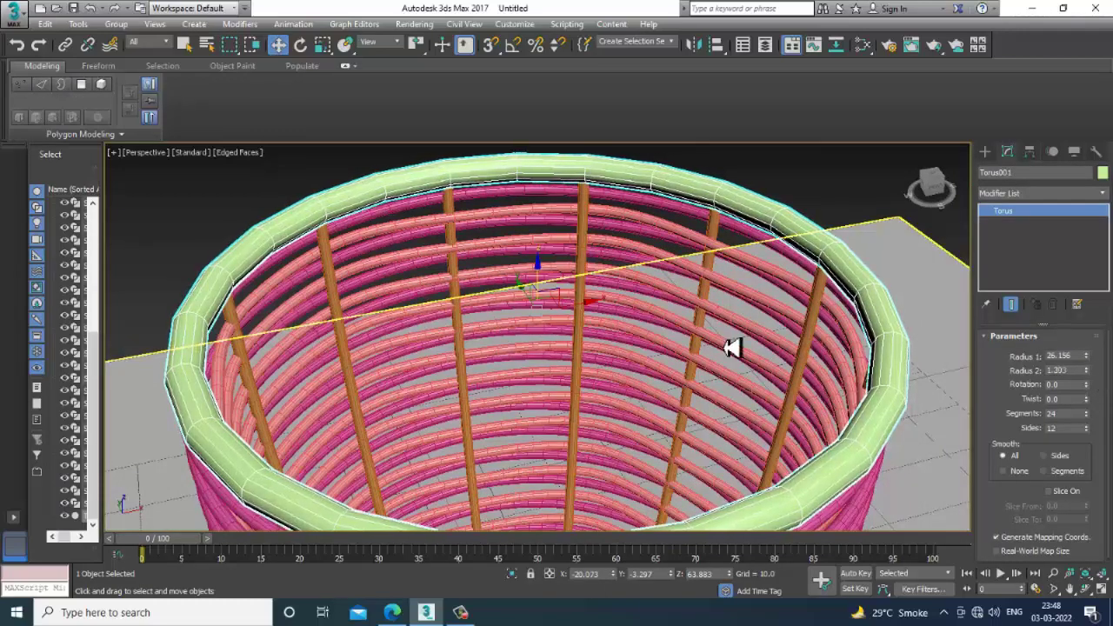
pyautogui.moveTo(688, 341)
pyautogui.keyDown('alt'); pyautogui.mouseDown(button='middle')
pyautogui.moveTo(613, 353)
pyautogui.moveTo(624, 353)
pyautogui.mouseUp(button='middle'); pyautogui.keyUp('alt')
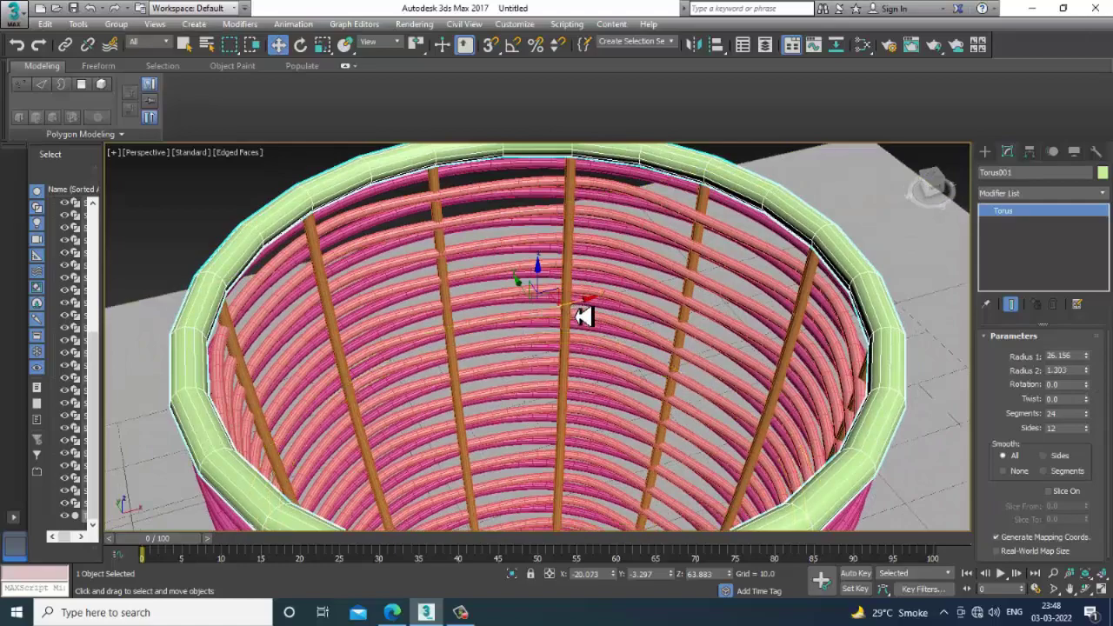
pyautogui.moveTo(666, 293)
pyautogui.keyDown('alt'); pyautogui.mouseDown(button='middle')
pyautogui.moveTo(715, 325)
pyautogui.moveTo(707, 286)
pyautogui.moveTo(717, 293)
pyautogui.moveTo(566, 340)
pyautogui.mouseUp(button='middle'); pyautogui.keyUp('alt')
# - Convert the torus to Editable Poly and select its rim edges with Loop then Ring
pyautogui.rightClick(1025, 218)
pyautogui.click(1059, 290)
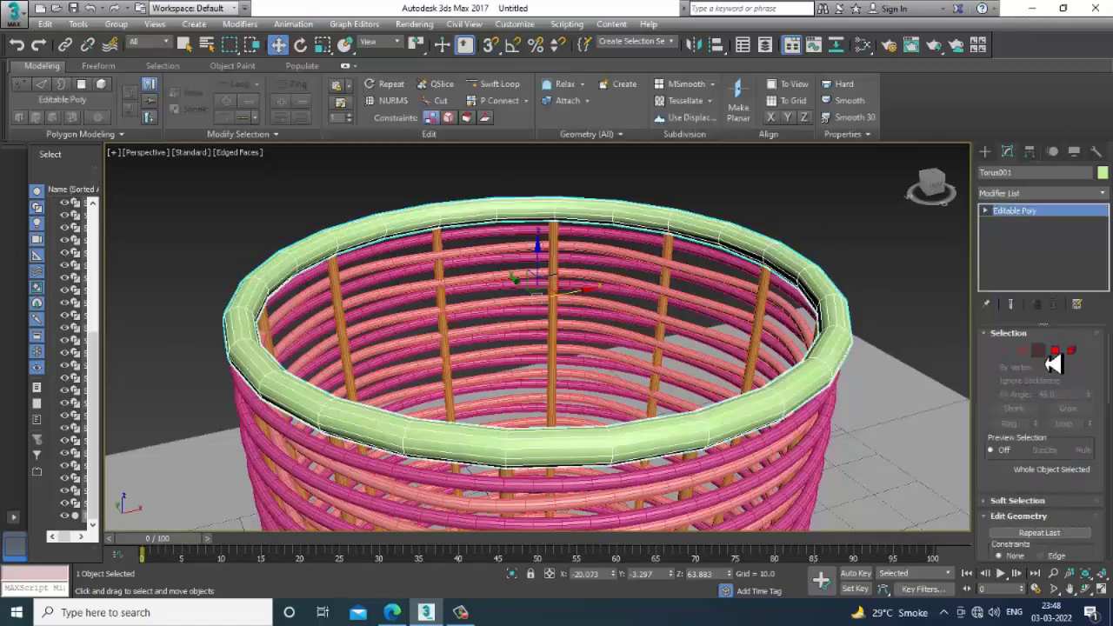
pyautogui.click(1031, 352)
pyautogui.scroll(3, 720, 422)
pyautogui.scroll(3, 688, 423)
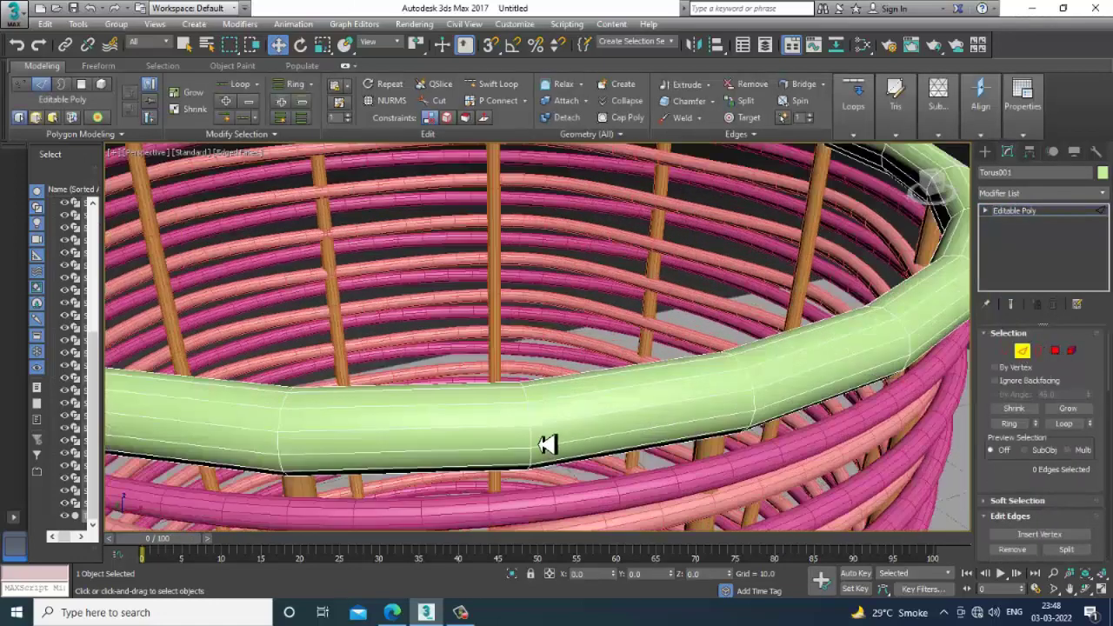
pyautogui.click(532, 429)
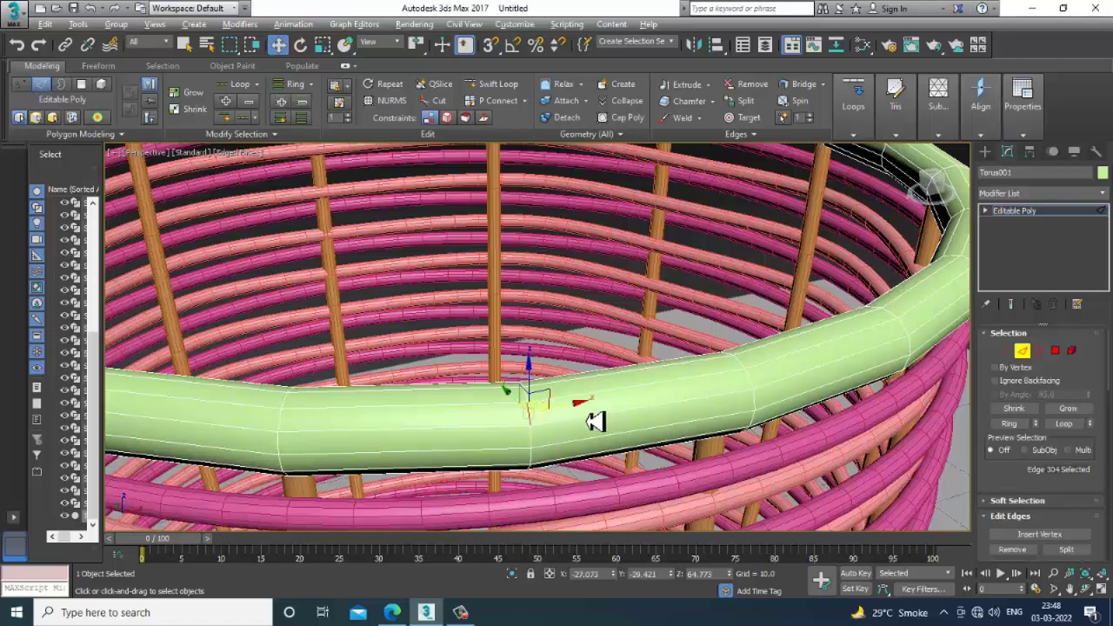
pyautogui.hotkey('alt', 'l')
pyautogui.hotkey('alt', 'r')
# - Create a shape from the selected ring edges to form the purple wrapping bands
pyautogui.scroll(-3, 665, 348)
pyautogui.scroll(-3, 696, 360)
pyautogui.scroll(-2, 675, 367)
pyautogui.scroll(-2, 699, 372)
pyautogui.moveTo(704, 373)
pyautogui.keyDown('alt'); pyautogui.mouseDown(button='middle')
pyautogui.moveTo(678, 360)
pyautogui.moveTo(725, 350)
pyautogui.moveTo(690, 356)
pyautogui.moveTo(696, 372)
pyautogui.mouseUp(button='middle'); pyautogui.keyUp('alt')
pyautogui.moveTo(1014, 492); pyautogui.dragTo(1016, 368)
pyautogui.scroll(-3, 1016, 367)
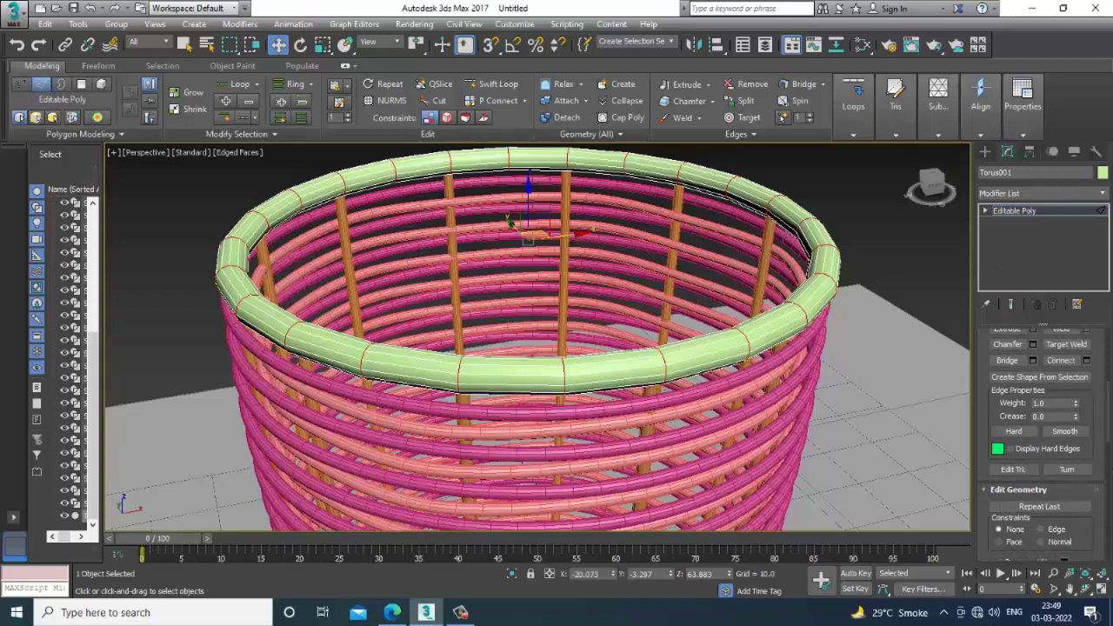
pyautogui.click(1050, 378)
pyautogui.click(529, 328)
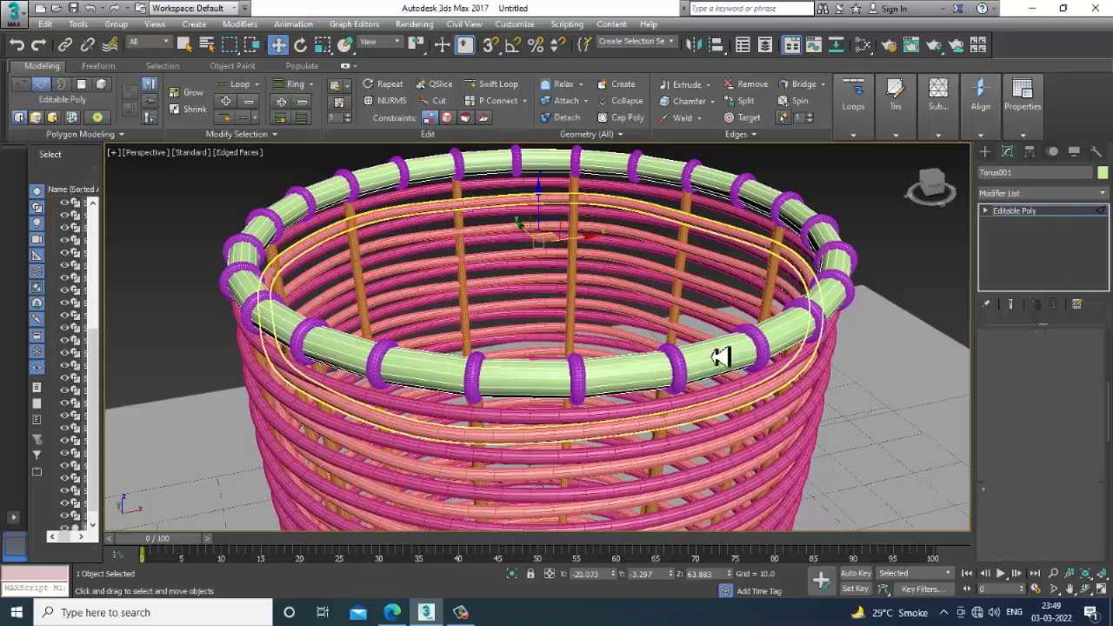
# - Adjust the rendering thickness of the purple ring shapes Shape040
pyautogui.click(670, 367)
pyautogui.scroll(3, 687, 375)
pyautogui.click(699, 383)
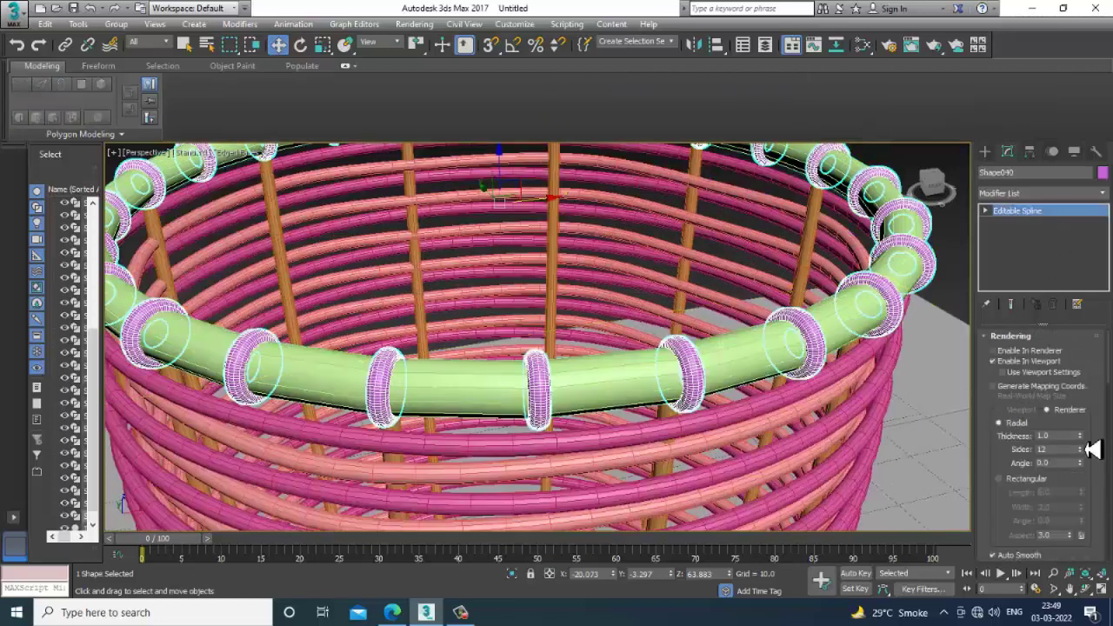
pyautogui.moveTo(1089, 443); pyautogui.dragTo(1095, 444)
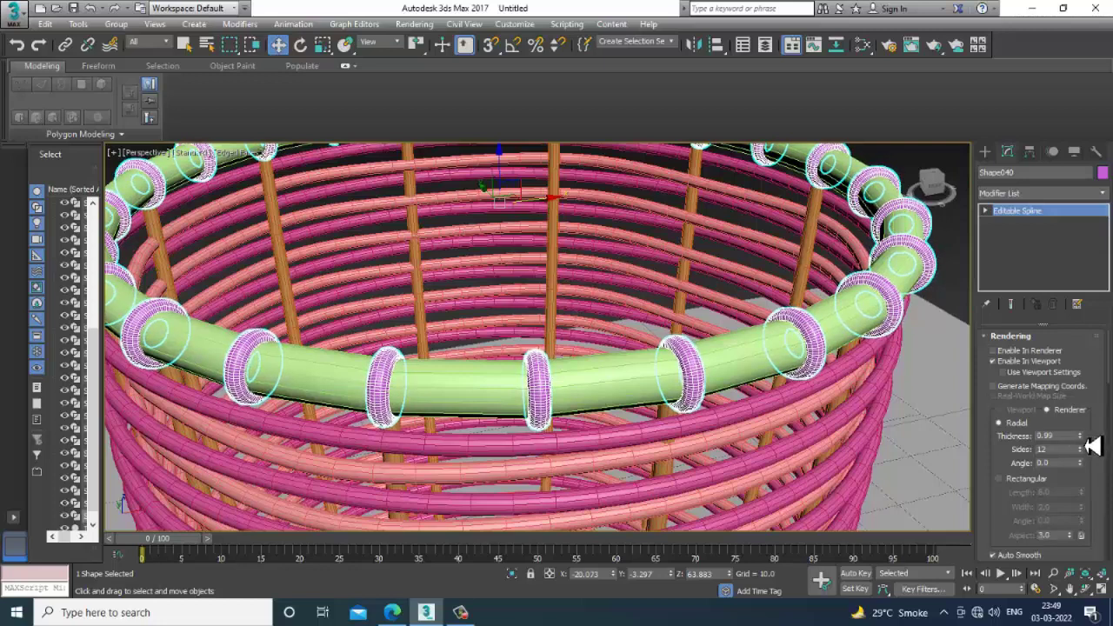
pyautogui.click(717, 369)
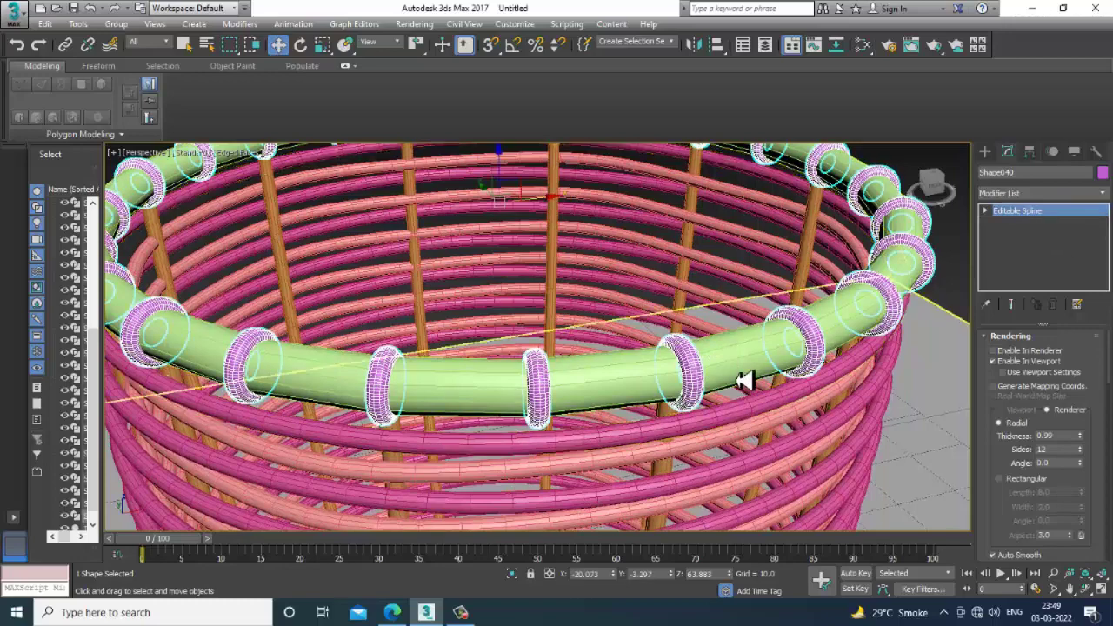
# - Extract a lengthwise edge loop of the torus rim as the new shape Shape041
pyautogui.click(744, 377)
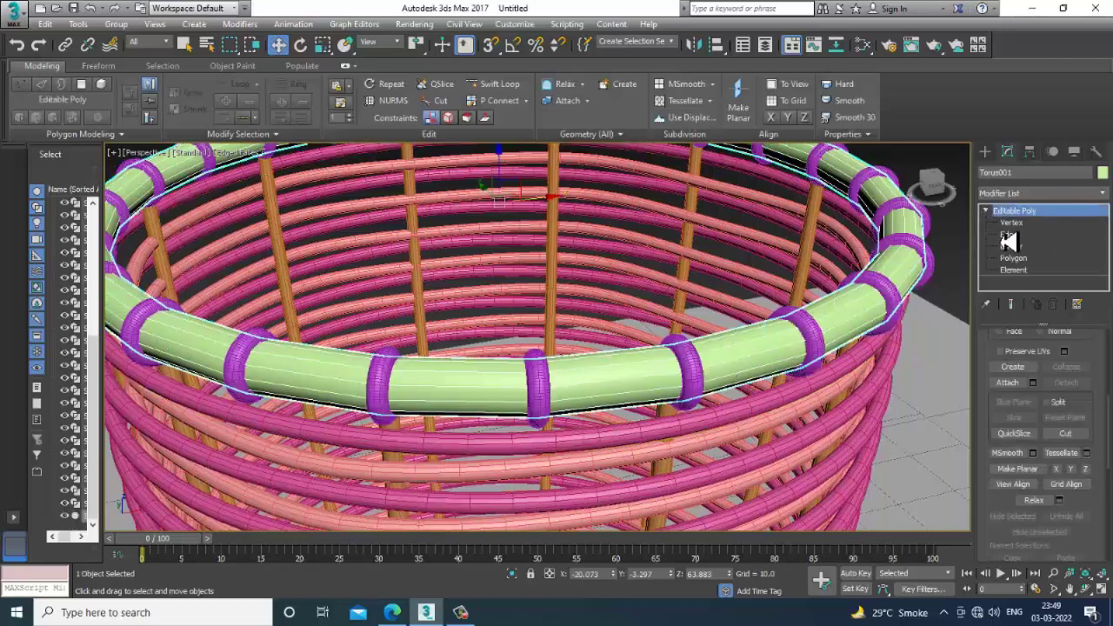
pyautogui.click(1009, 235)
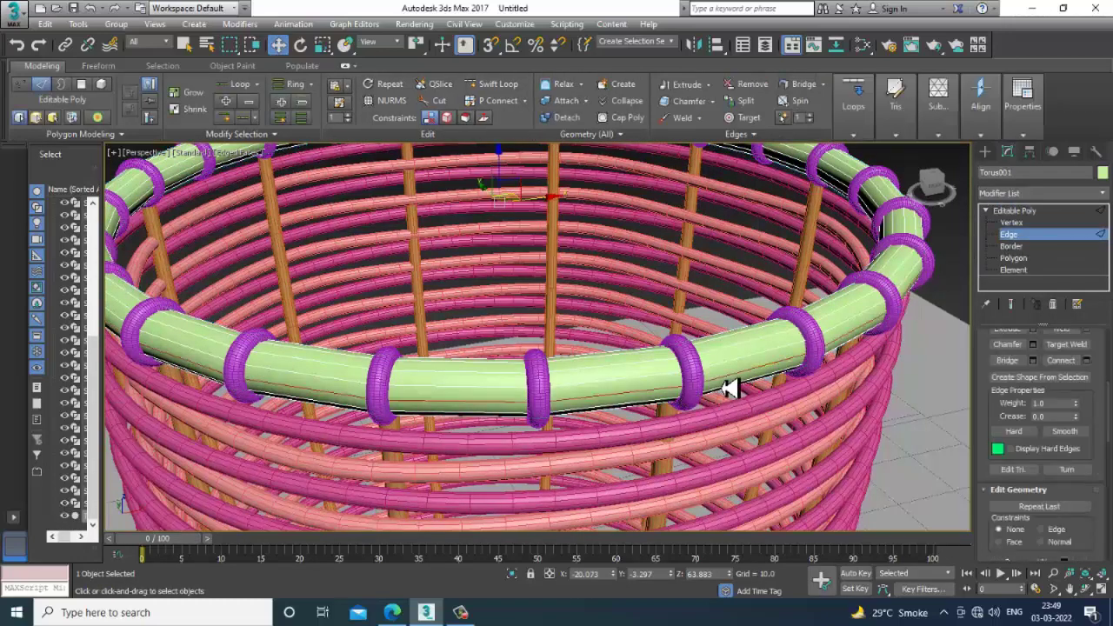
pyautogui.moveTo(733, 385)
pyautogui.keyDown('alt'); pyautogui.mouseDown(button='middle')
pyautogui.moveTo(777, 360)
pyautogui.moveTo(790, 367)
pyautogui.mouseUp(button='middle'); pyautogui.keyUp('alt')
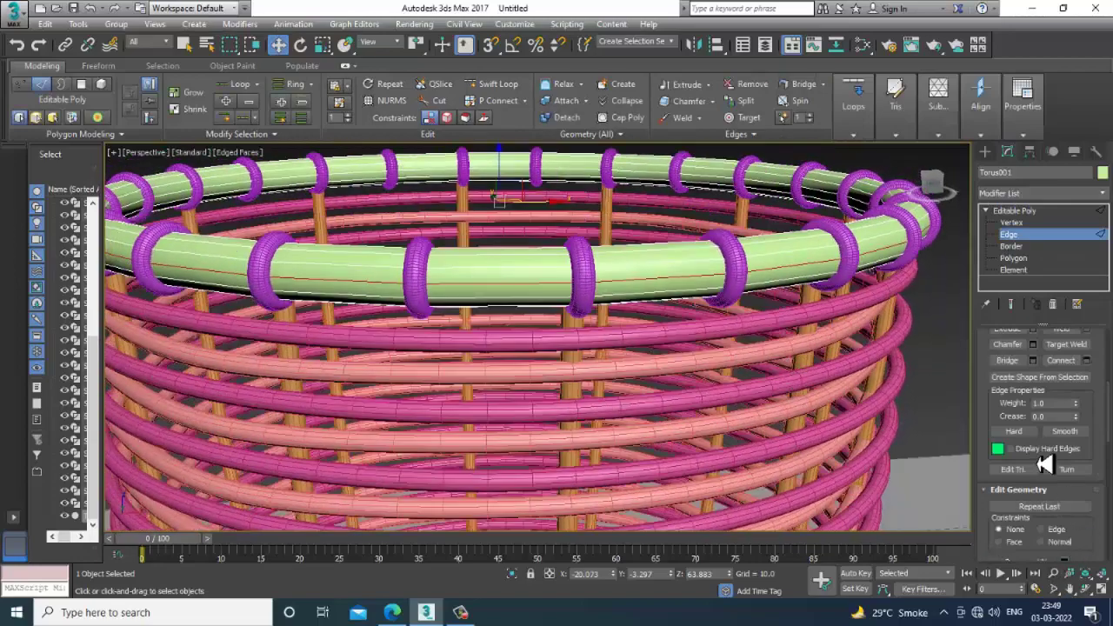
pyautogui.click(1041, 379)
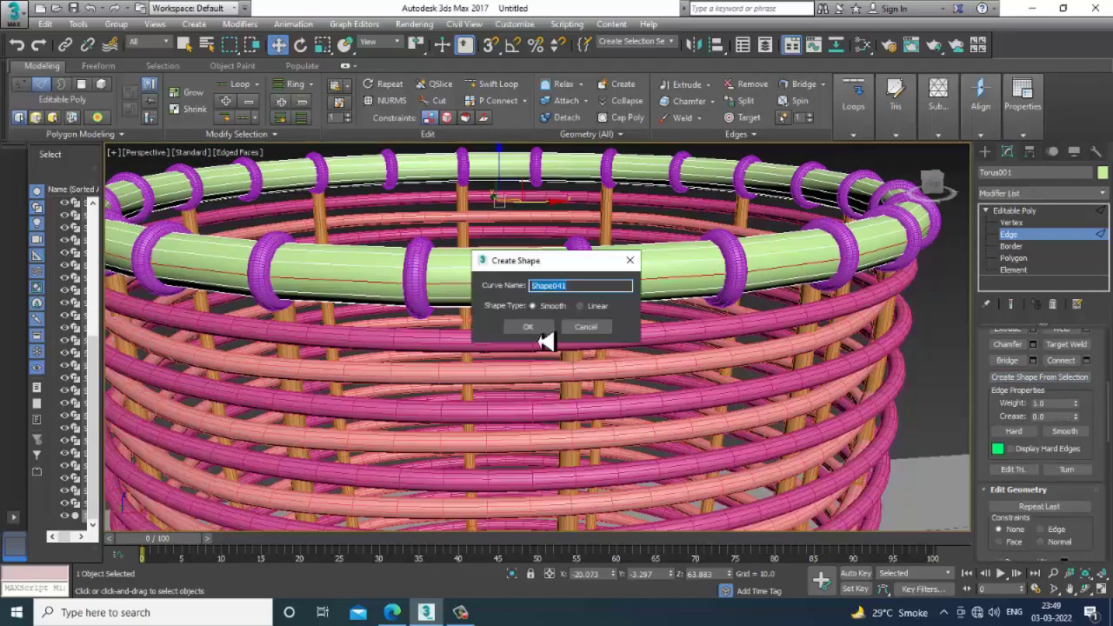
pyautogui.click(530, 328)
pyautogui.keyDown('alt'); pyautogui.moveTo(565, 331); pyautogui.dragTo(771, 325, button='middle'); pyautogui.keyUp('alt')
pyautogui.click(1014, 211)
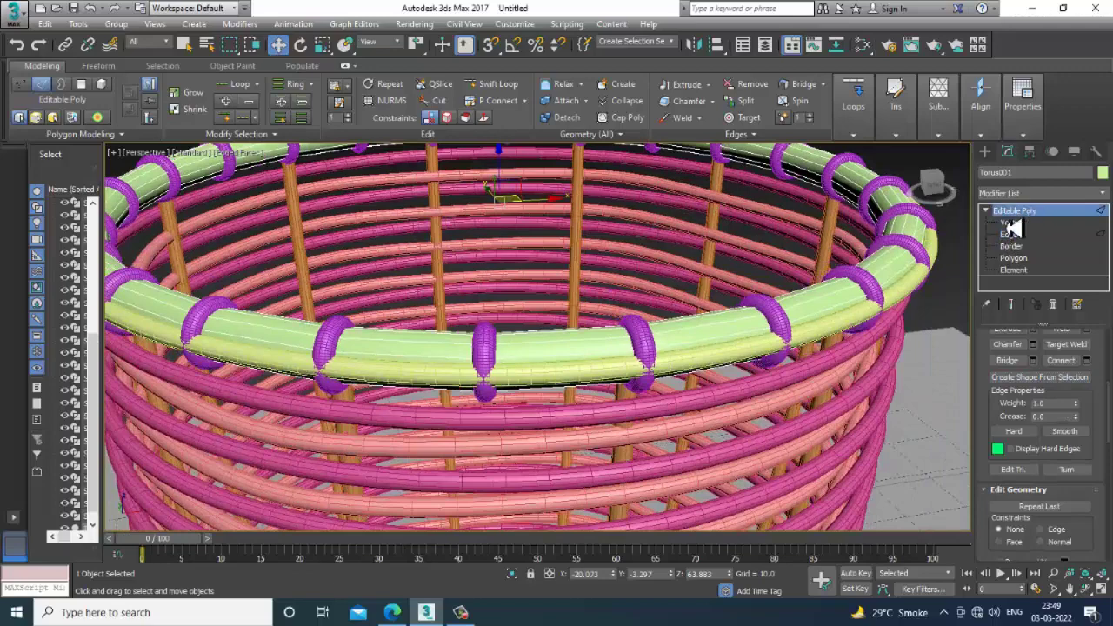
# - Scale the rim spline Shape041 to 95% and set its rendering thickness to 0.72
pyautogui.click(740, 337)
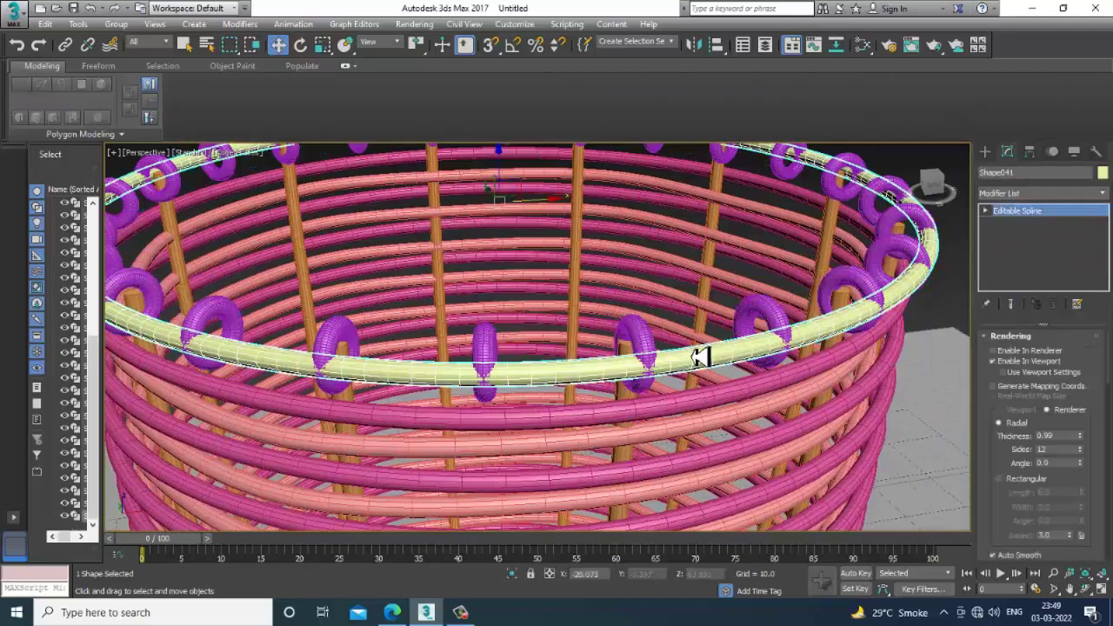
pyautogui.scroll(-3, 713, 356)
pyautogui.keyDown('alt'); pyautogui.moveTo(702, 350); pyautogui.dragTo(591, 287, button='middle'); pyautogui.keyUp('alt')
pyautogui.press('r')
pyautogui.moveTo(587, 271); pyautogui.dragTo(598, 290)
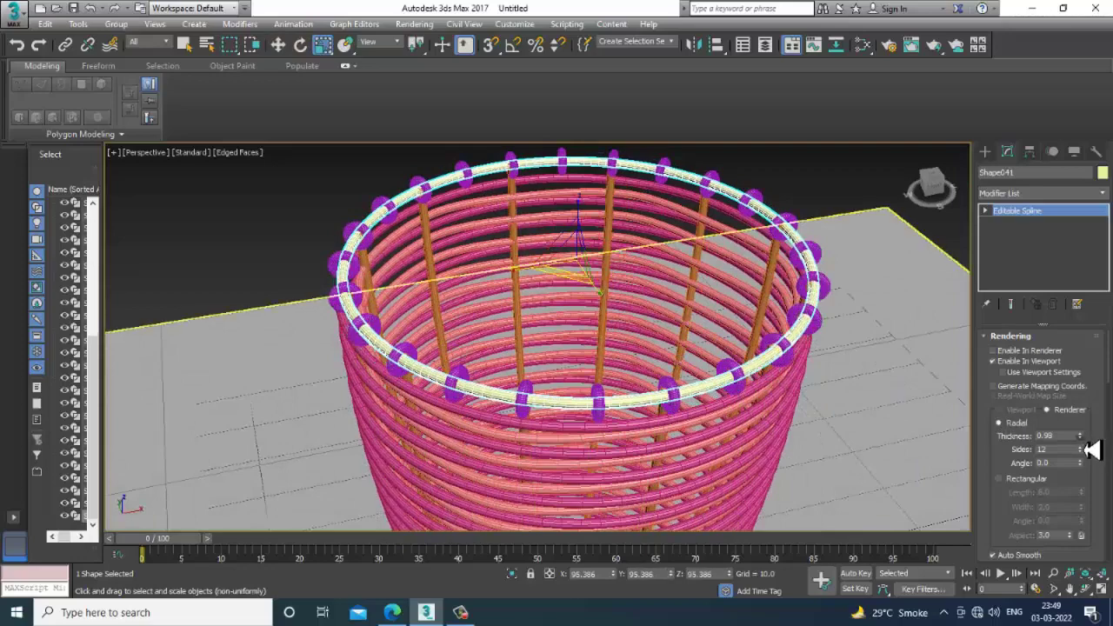
pyautogui.moveTo(1092, 449); pyautogui.dragTo(1097, 464)
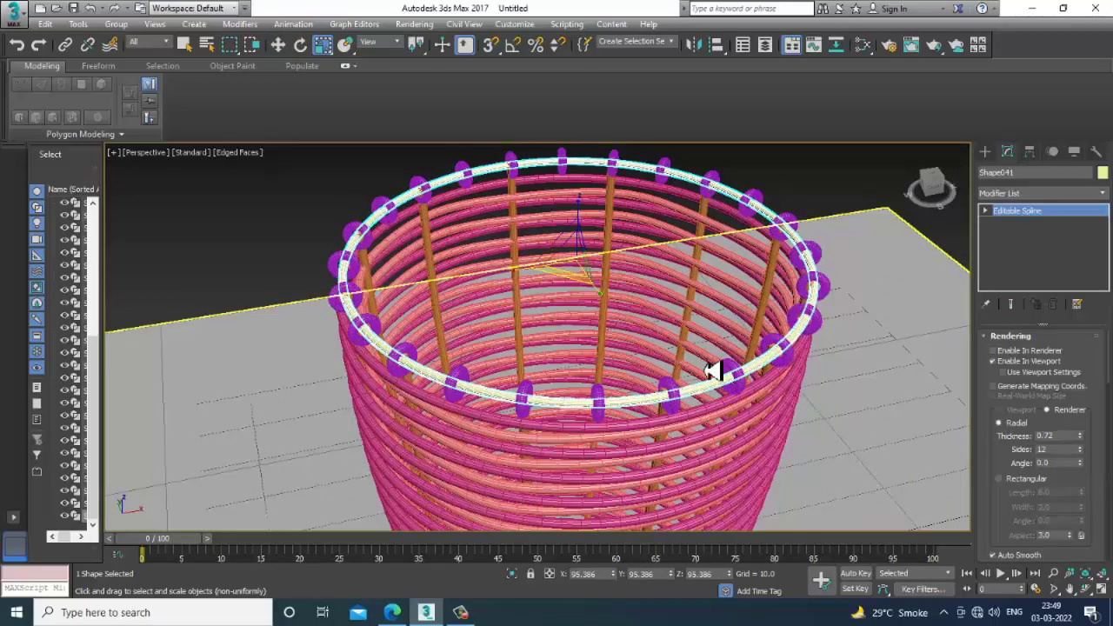
# - Thin the purple rope rings Shape040 to a rendering thickness of 0.89
pyautogui.scroll(3, 687, 356)
pyautogui.scroll(5, 737, 358)
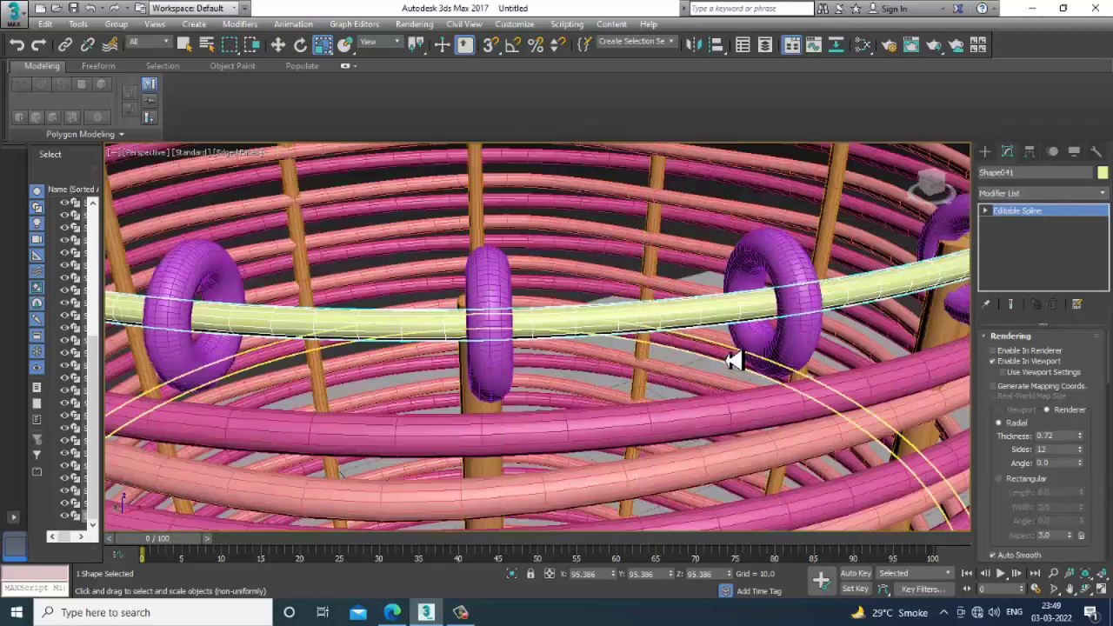
pyautogui.click(804, 293)
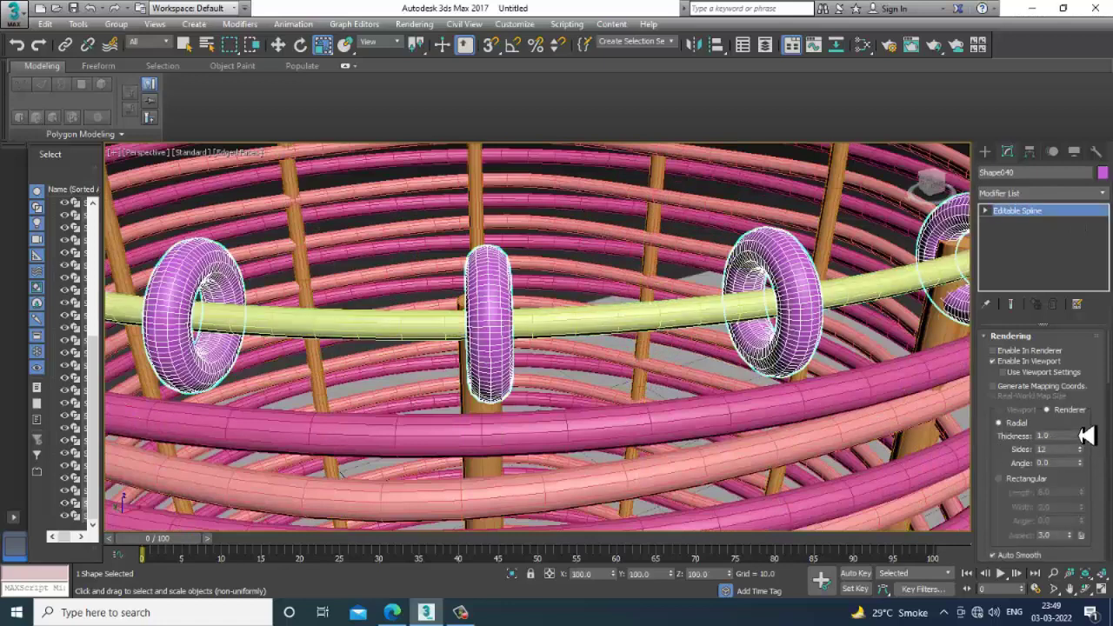
pyautogui.moveTo(1087, 434); pyautogui.dragTo(1097, 449)
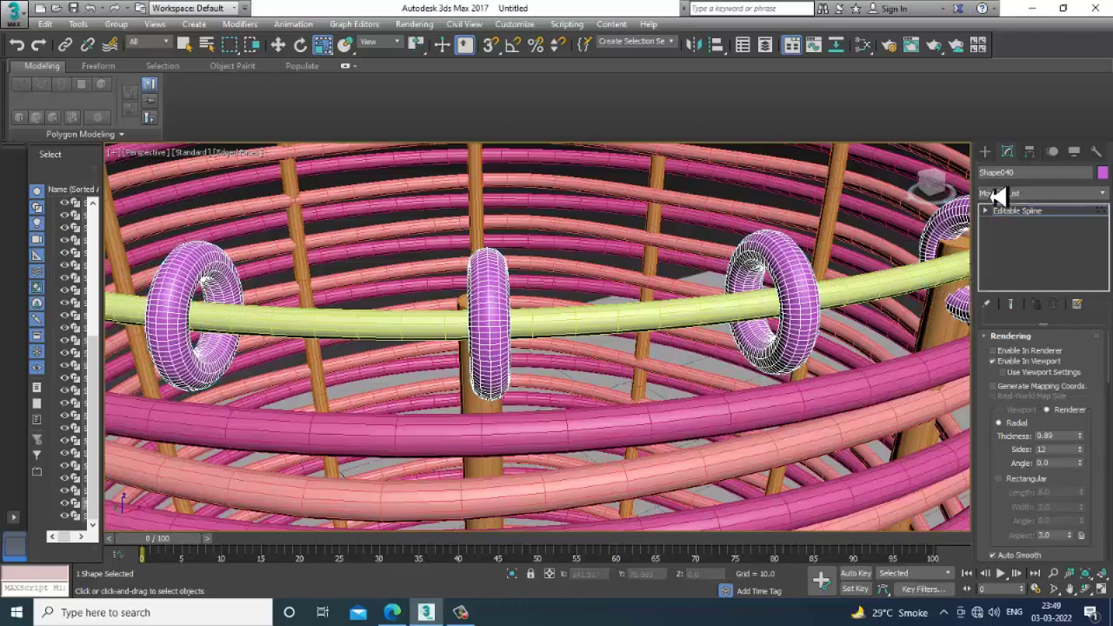
pyautogui.scroll(-2, 808, 331)
pyautogui.scroll(-5, 646, 293)
pyautogui.scroll(-3, 634, 313)
pyautogui.scroll(2, 615, 304)
pyautogui.scroll(2, 615, 304)
pyautogui.click(990, 155)
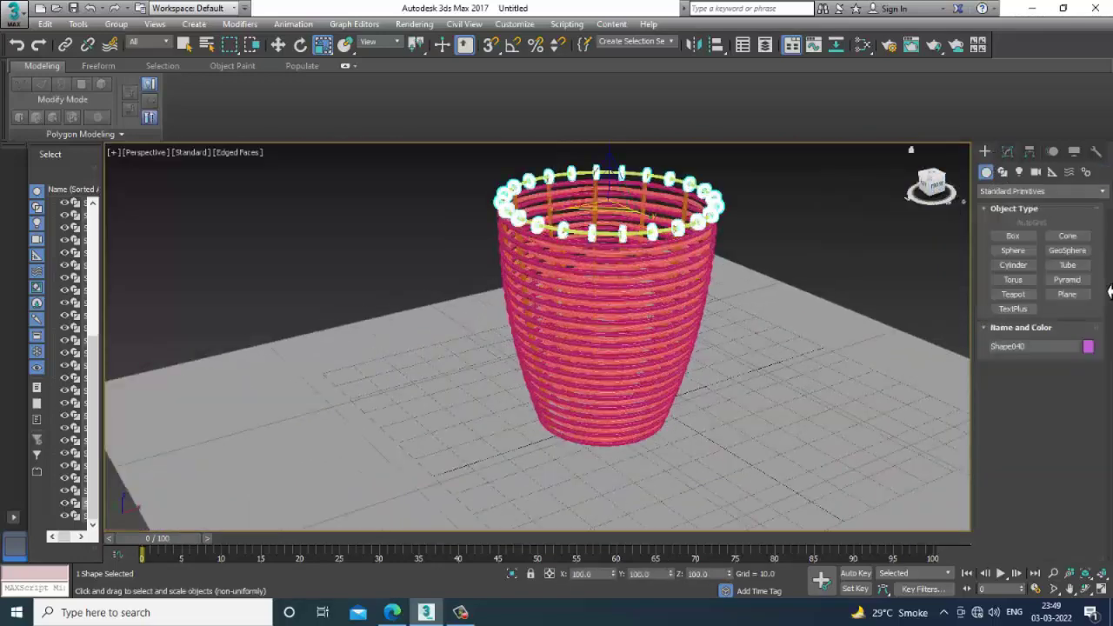
# - Draw a small helix beside the basket
pyautogui.click(1002, 172)
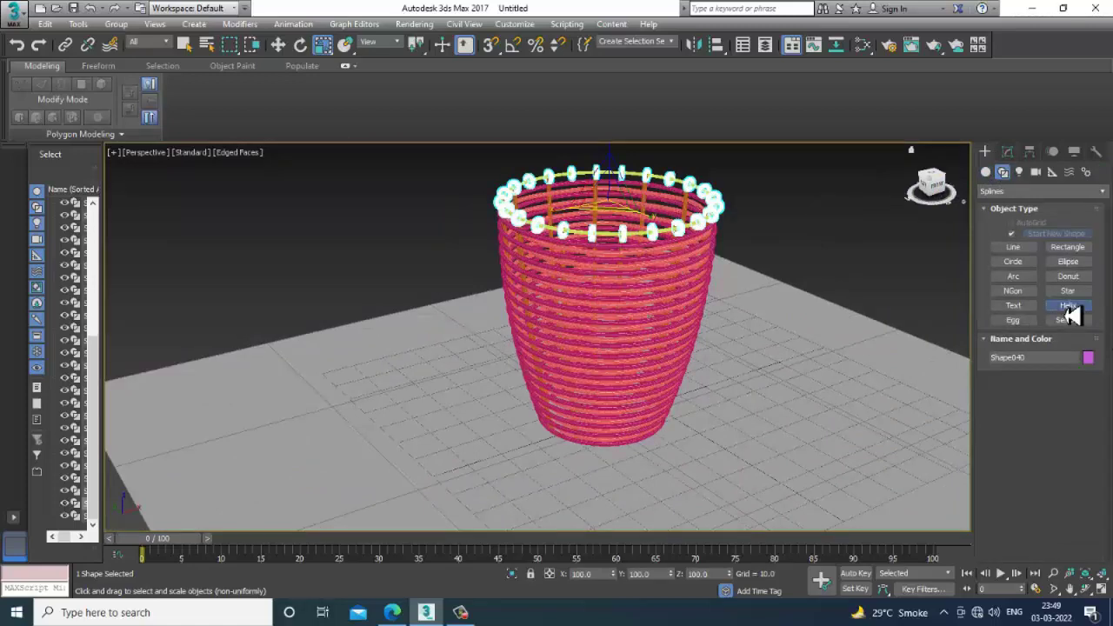
pyautogui.click(1068, 305)
pyautogui.moveTo(784, 414); pyautogui.dragTo(641, 392, button='middle')
pyautogui.moveTo(701, 408); pyautogui.dragTo(770, 412)
pyautogui.click(727, 425)
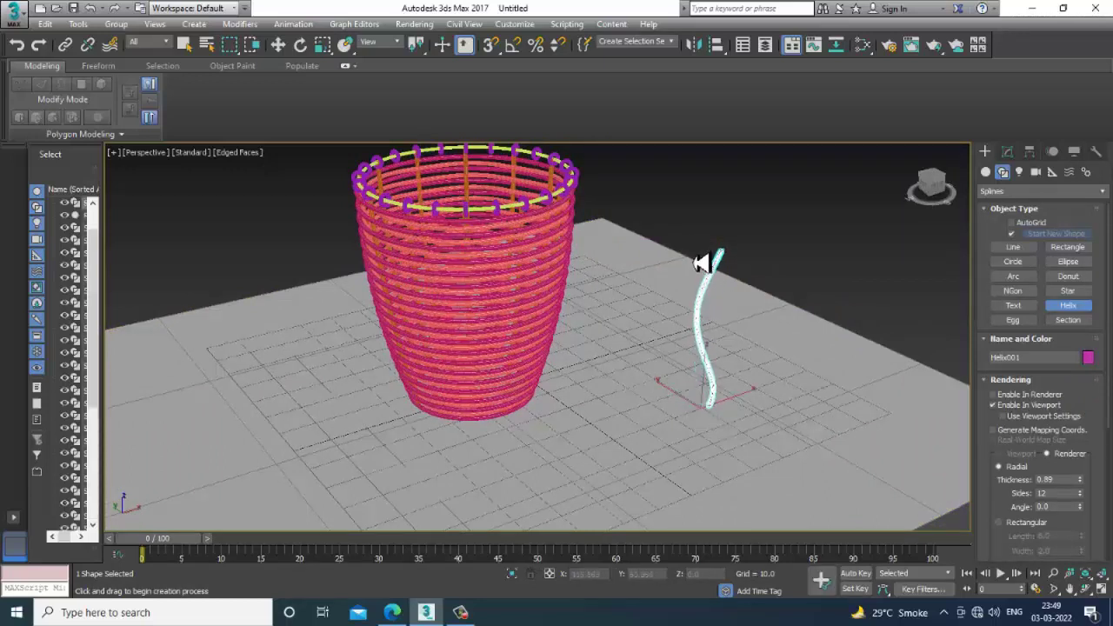
pyautogui.press('w')
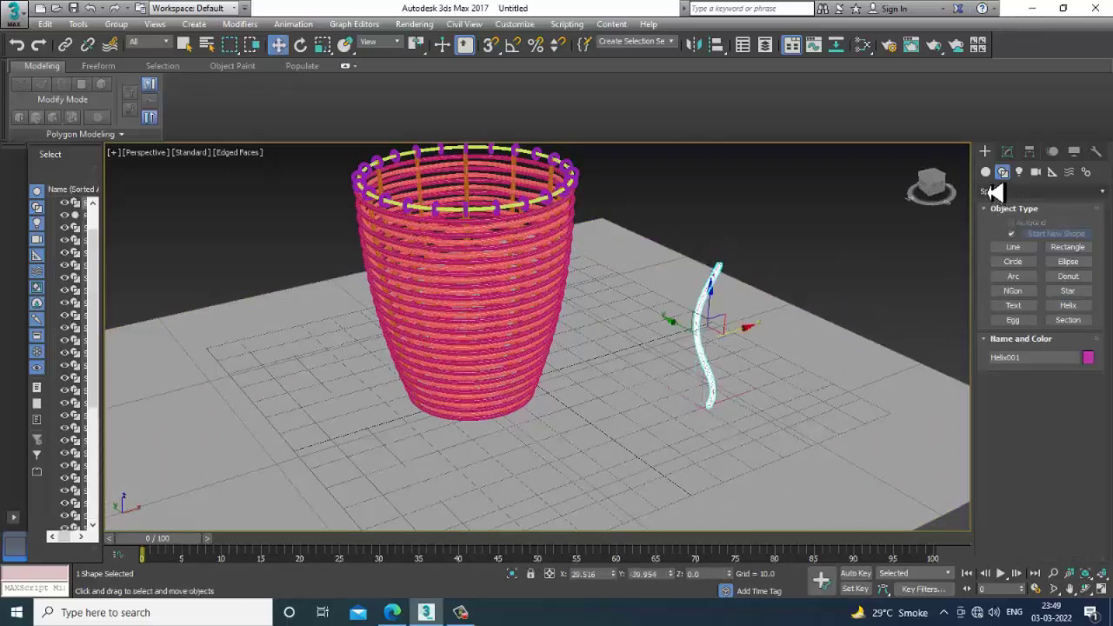
# - Give the helix 36 turns and make it taller
pyautogui.click(1007, 151)
pyautogui.moveTo(1015, 502); pyautogui.dragTo(1015, 357)
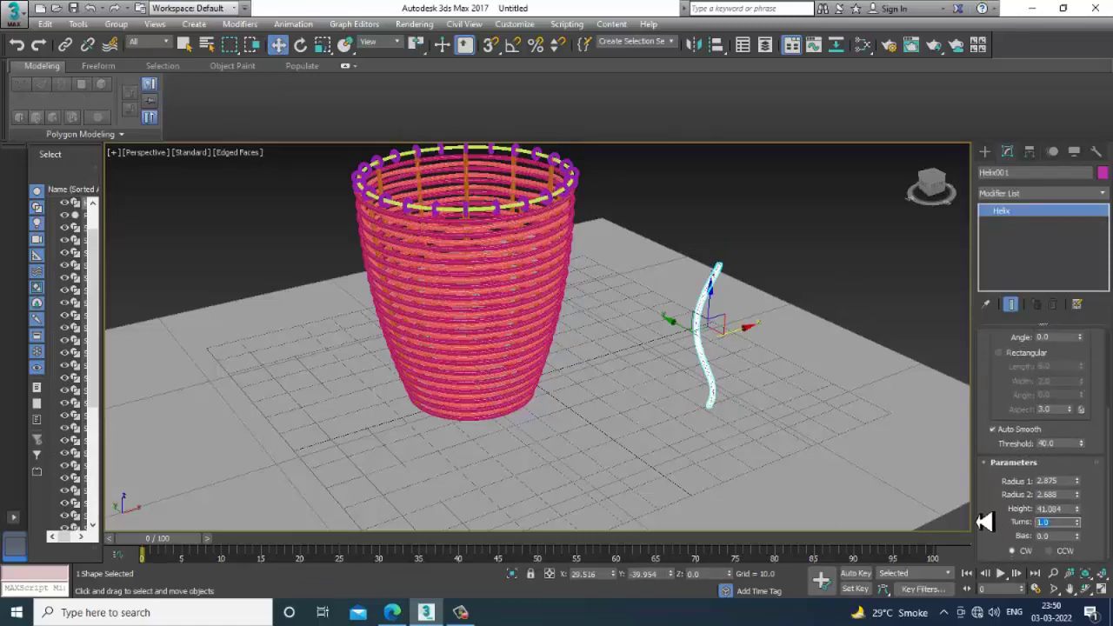
pyautogui.write('36')
pyautogui.press('Return')
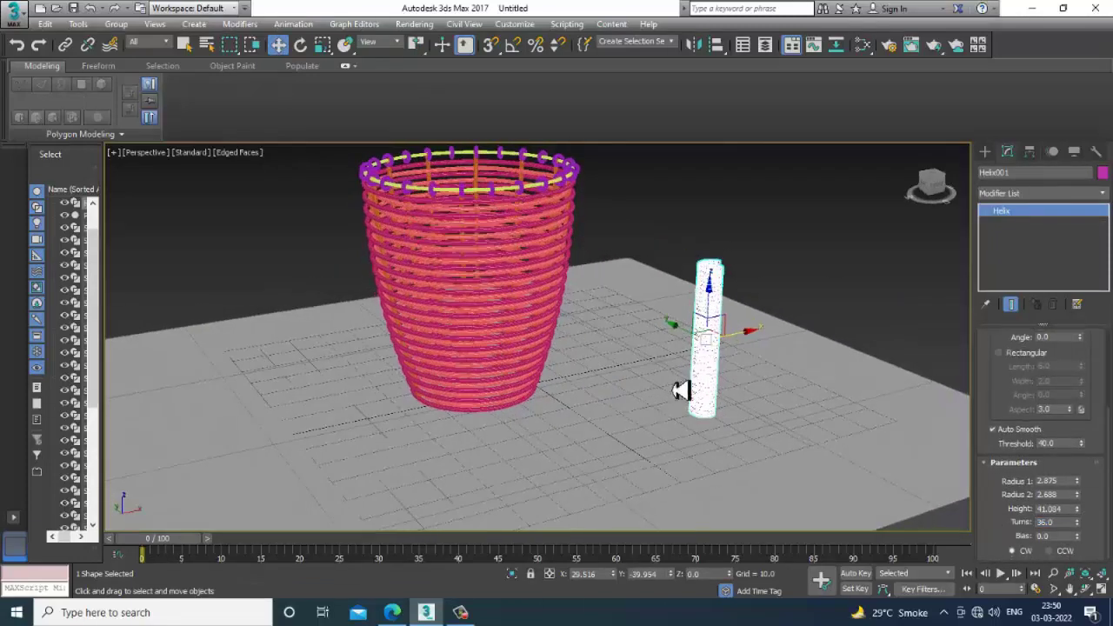
pyautogui.scroll(5, 728, 366)
pyautogui.scroll(-3, 740, 380)
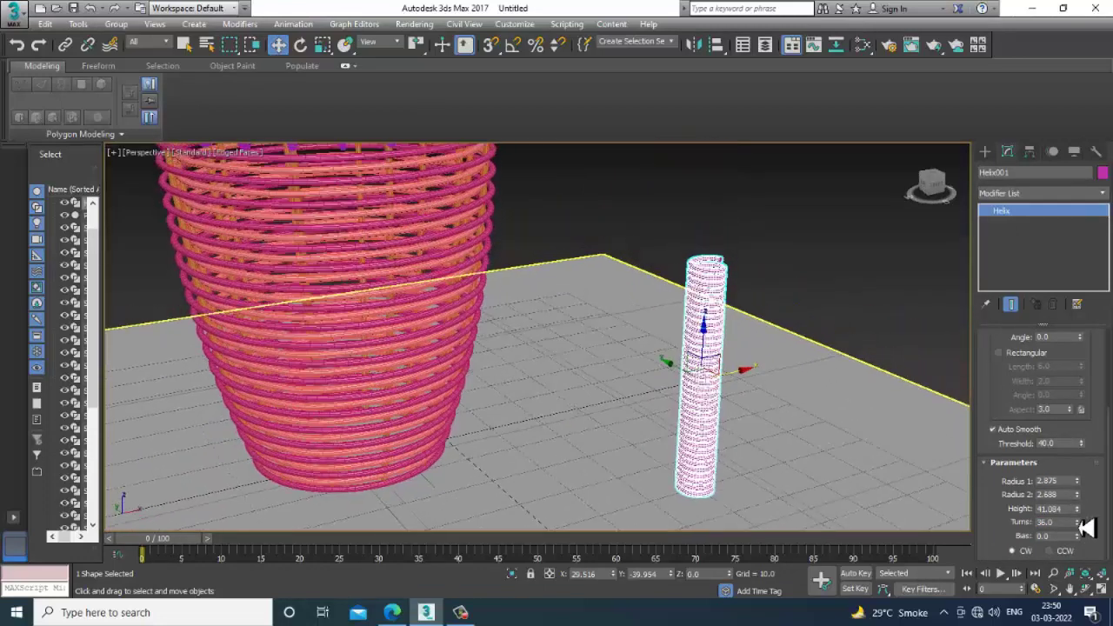
pyautogui.moveTo(1073, 469); pyautogui.dragTo(1073, 457)
pyautogui.moveTo(740, 382); pyautogui.dragTo(740, 447, button='middle')
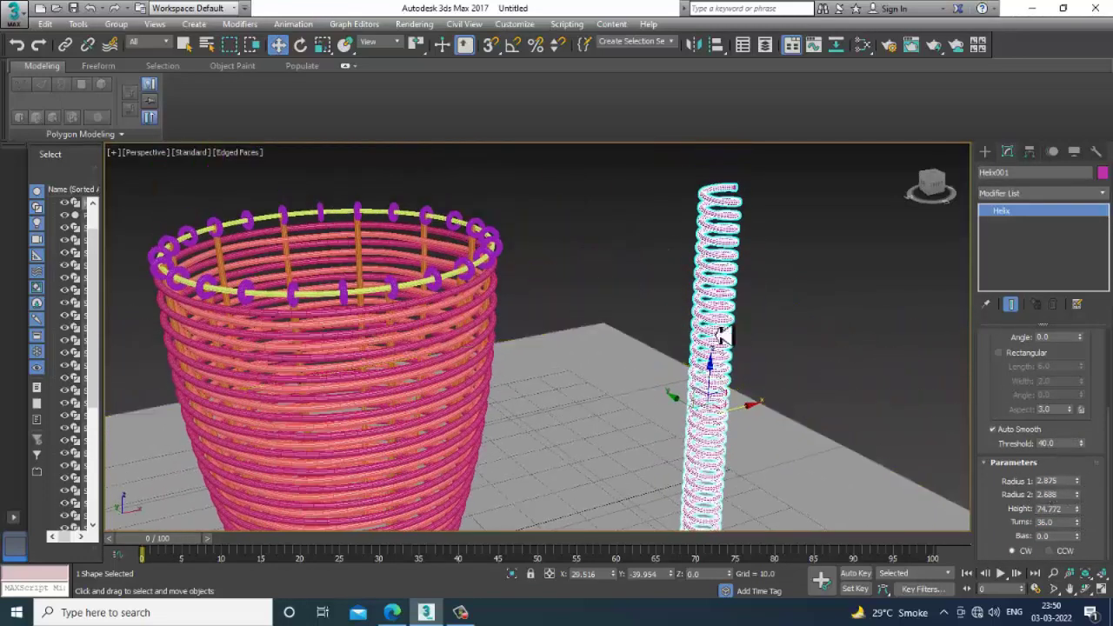
pyautogui.keyDown('alt'); pyautogui.moveTo(729, 345); pyautogui.dragTo(735, 373, button='middle'); pyautogui.keyUp('alt')
# - Narrow both helix radii, Radius 1 and Radius 2, down to 0.83
pyautogui.moveTo(1089, 493); pyautogui.dragTo(1100, 539)
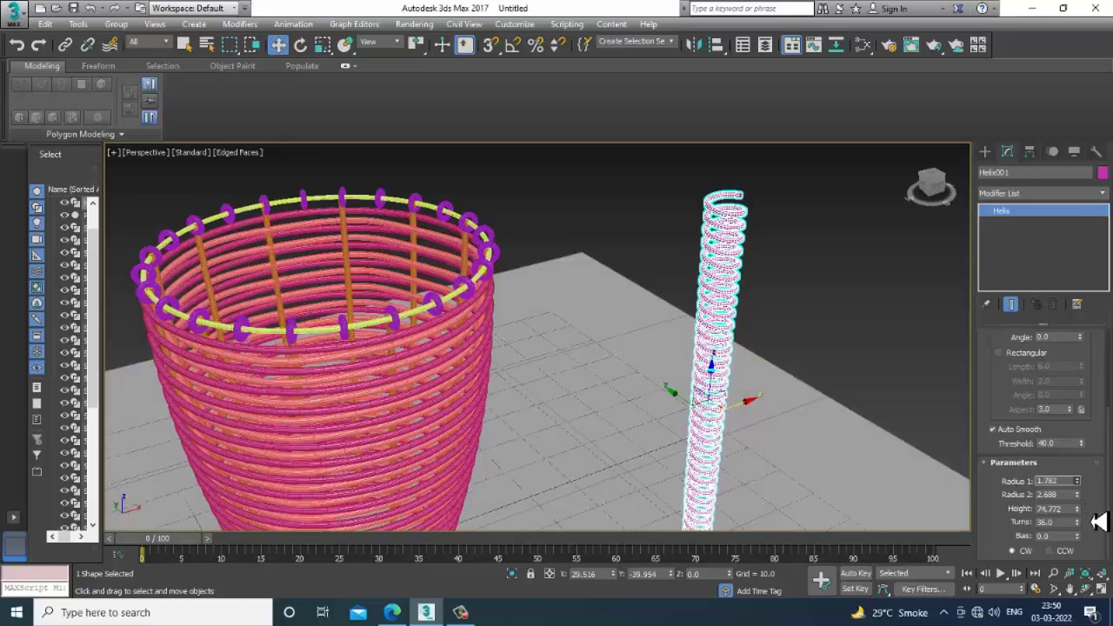
pyautogui.scroll(5, 745, 393)
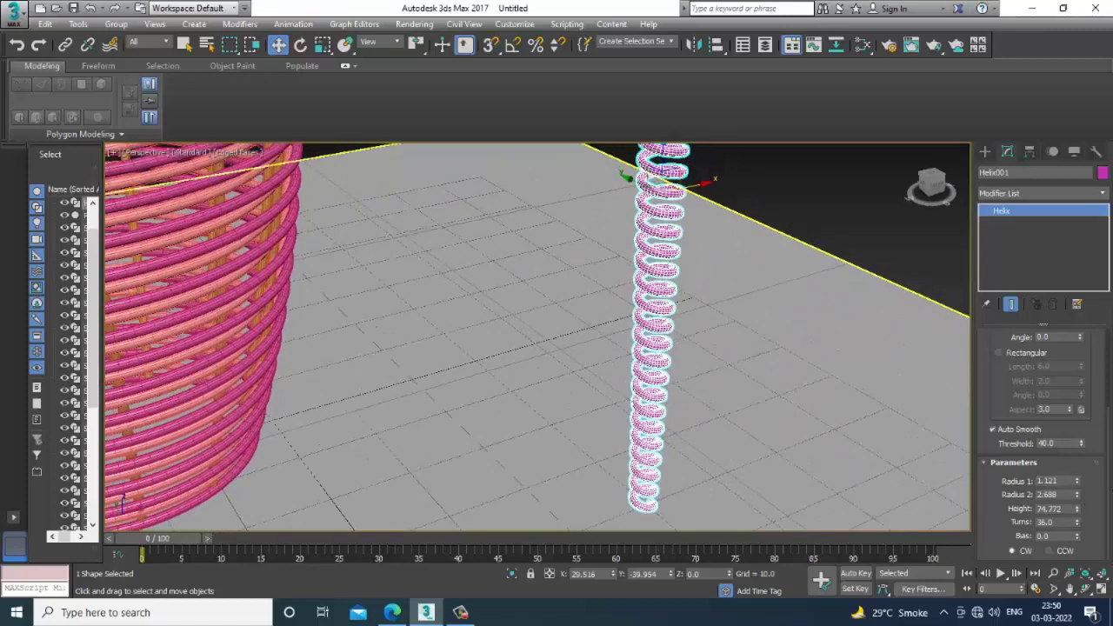
pyautogui.moveTo(1088, 494); pyautogui.dragTo(1098, 511)
pyautogui.write('3.83')
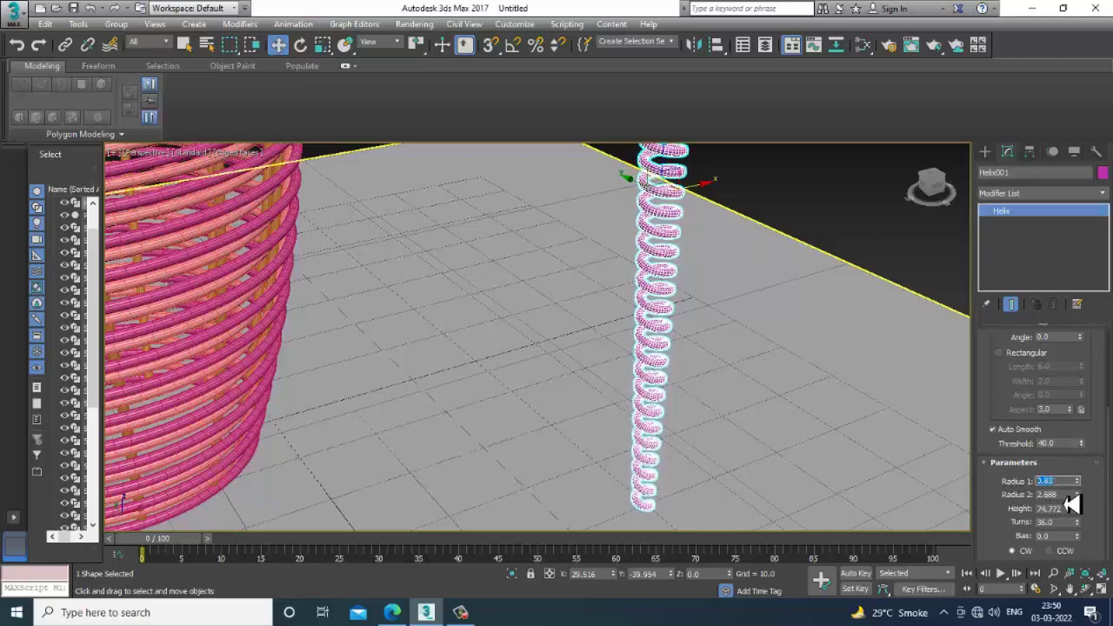
pyautogui.press('Tab')
pyautogui.write('0.83')
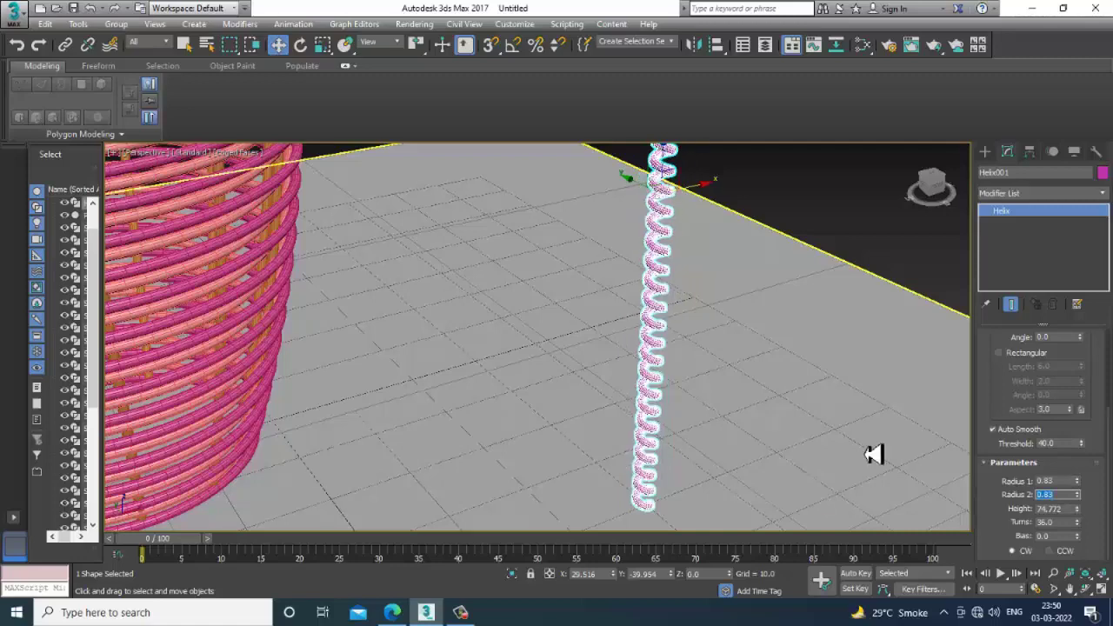
pyautogui.scroll(-2, 701, 447)
pyautogui.scroll(5, 639, 488)
pyautogui.scroll(-1, 647, 434)
pyautogui.scroll(-2, 653, 382)
pyautogui.scroll(-2, 653, 374)
pyautogui.scroll(-1, 653, 385)
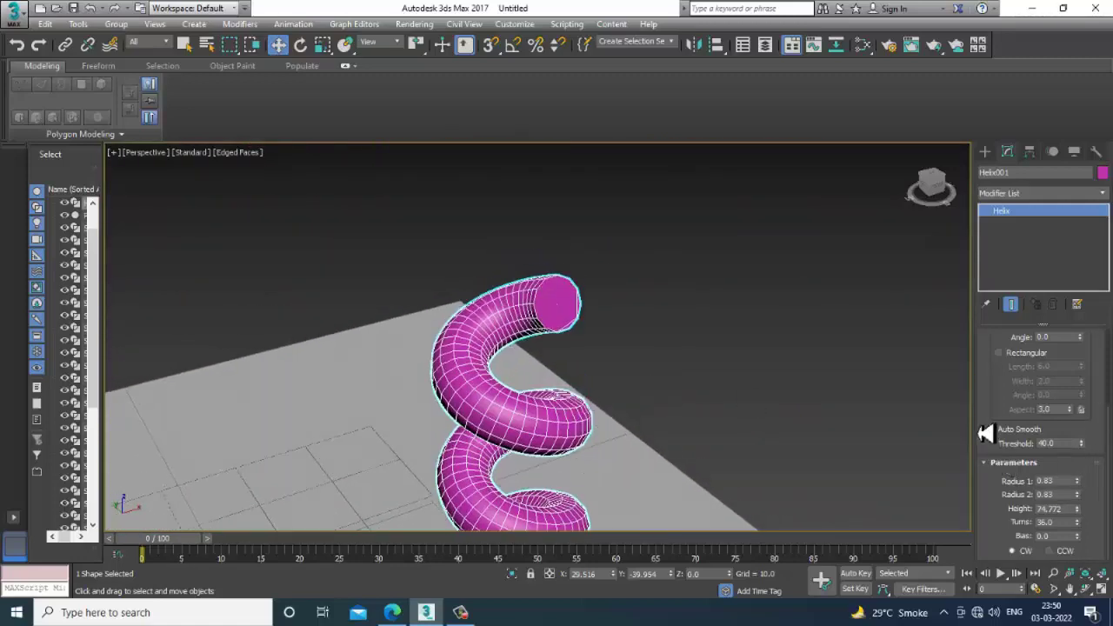
pyautogui.moveTo(985, 433); pyautogui.dragTo(1007, 566)
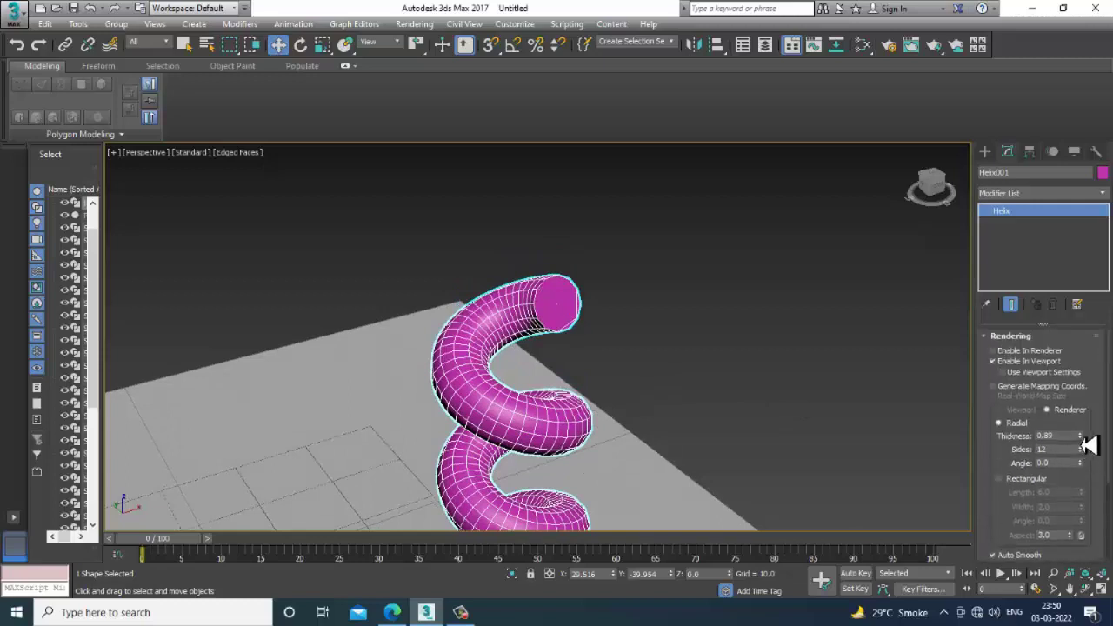
# - Thin the helix's rendered tube to 0.48 thickness
pyautogui.moveTo(1089, 445)
pyautogui.mouseDown()
pyautogui.moveTo(1098, 474)
pyautogui.moveTo(1083, 464)
pyautogui.mouseUp()
pyautogui.scroll(-3, 736, 347)
pyautogui.scroll(-3, 726, 341)
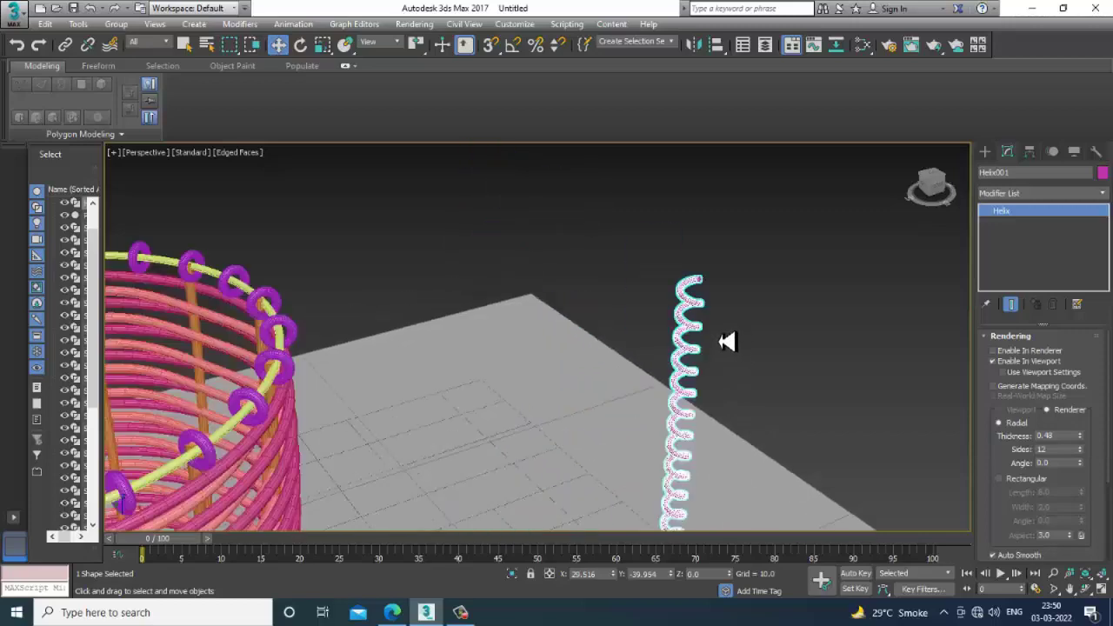
pyautogui.scroll(-3, 713, 335)
pyautogui.scroll(-3, 678, 348)
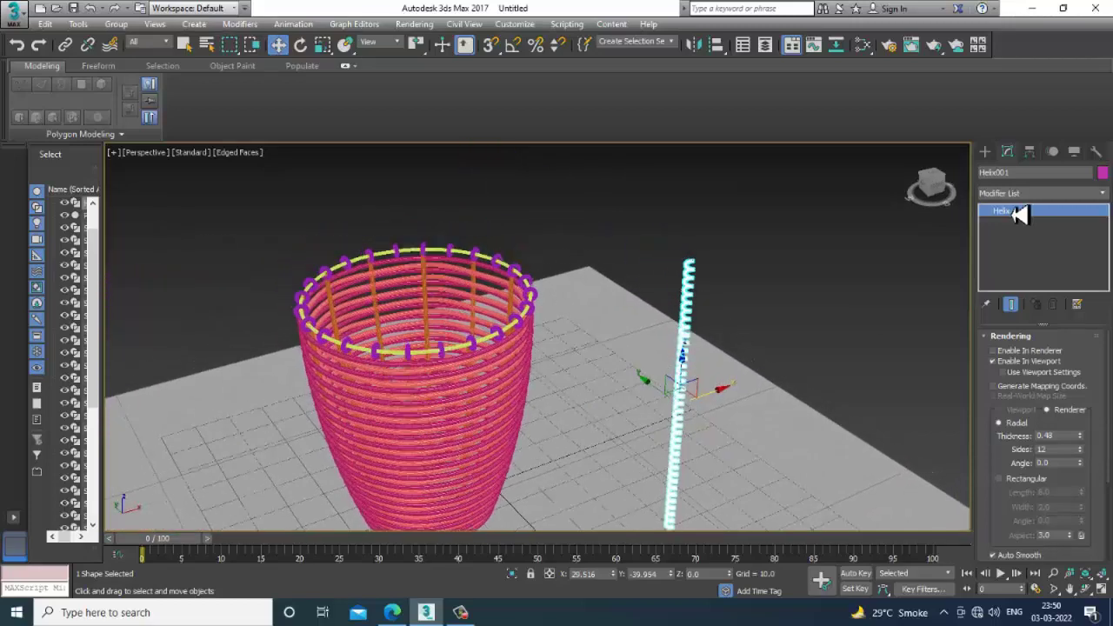
# - Add a PathDeform (WSM) to the helix, pick the rim ring as path, and move it onto the path
pyautogui.click(1026, 195)
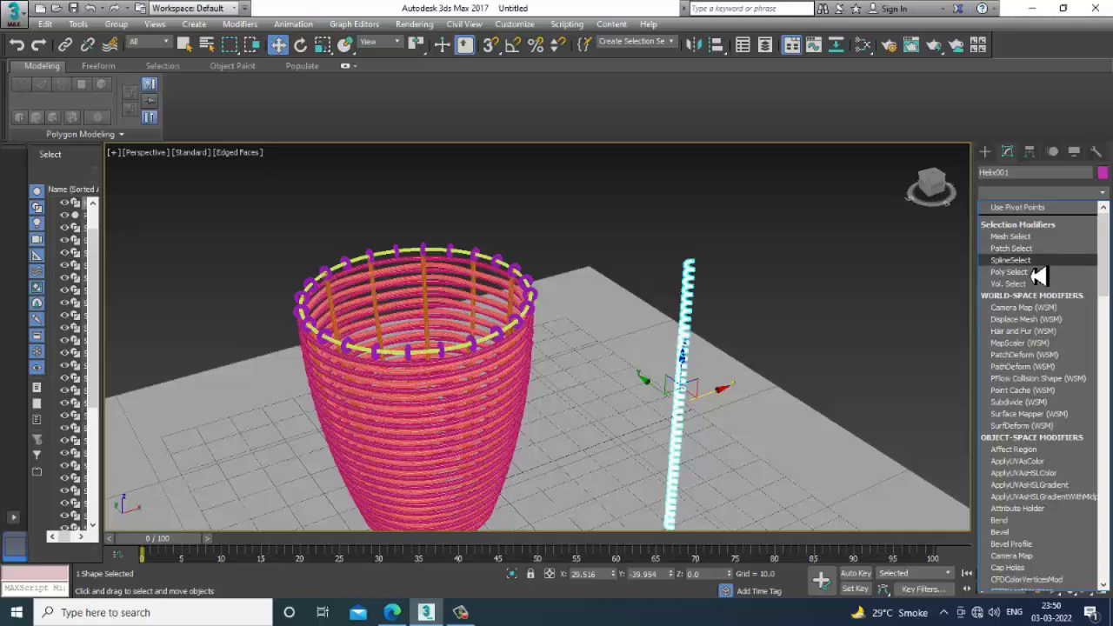
pyautogui.scroll(-3, 1038, 275)
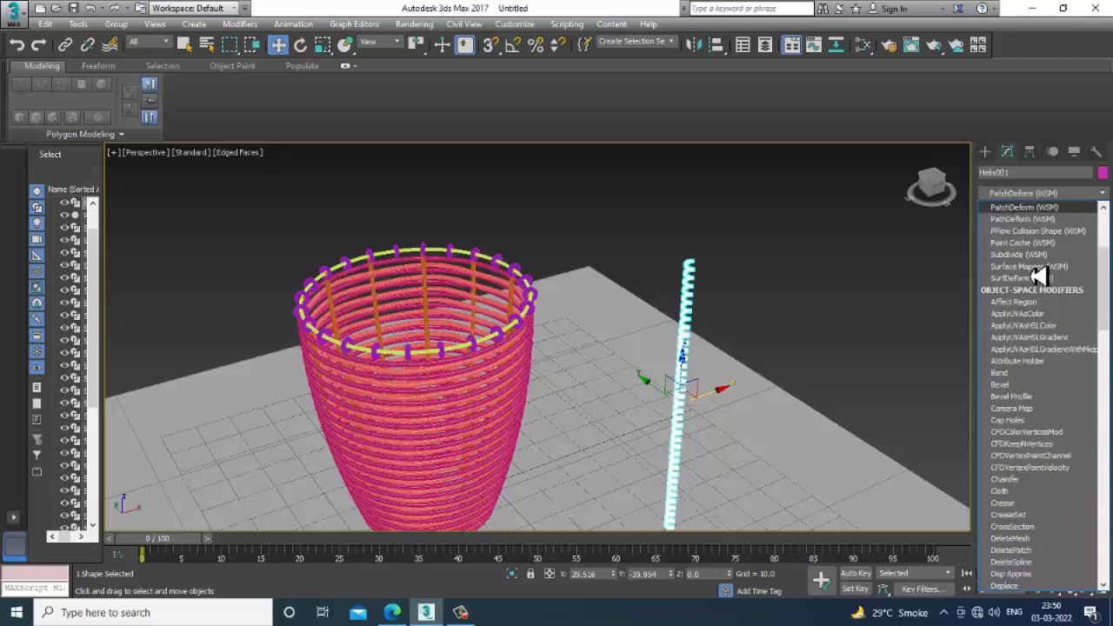
pyautogui.scroll(-2, 1039, 274)
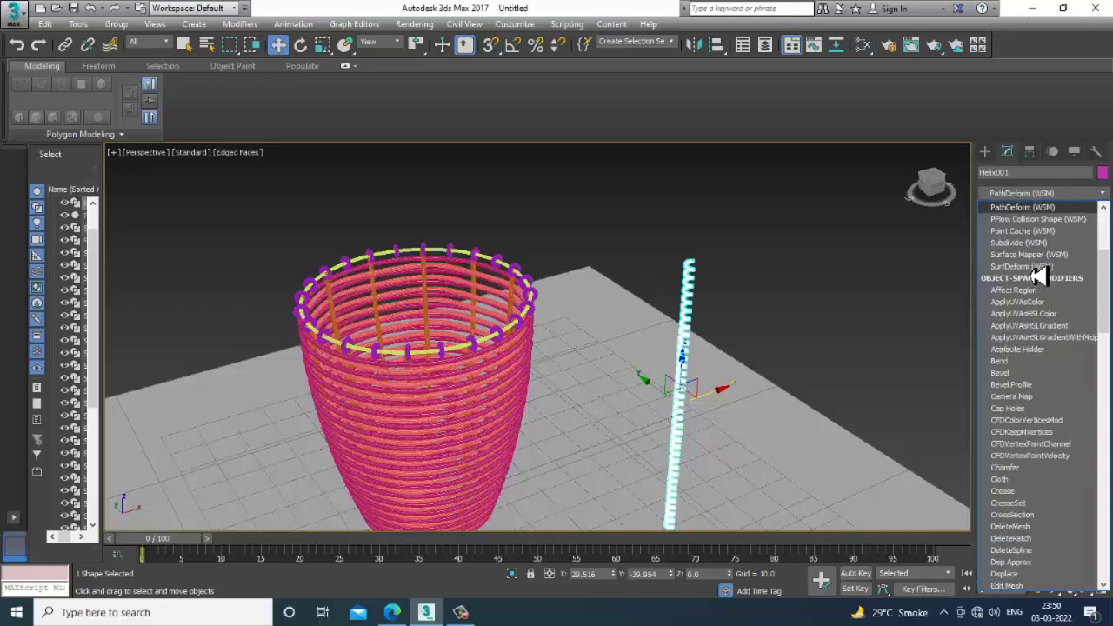
pyautogui.click(1043, 219)
pyautogui.click(1058, 378)
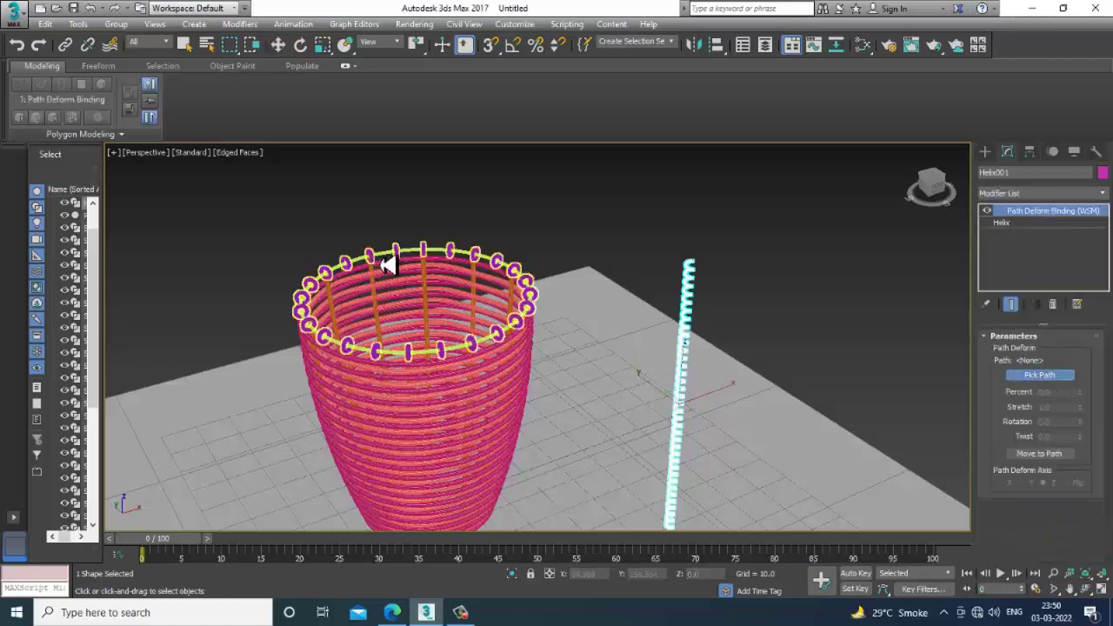
pyautogui.click(487, 268)
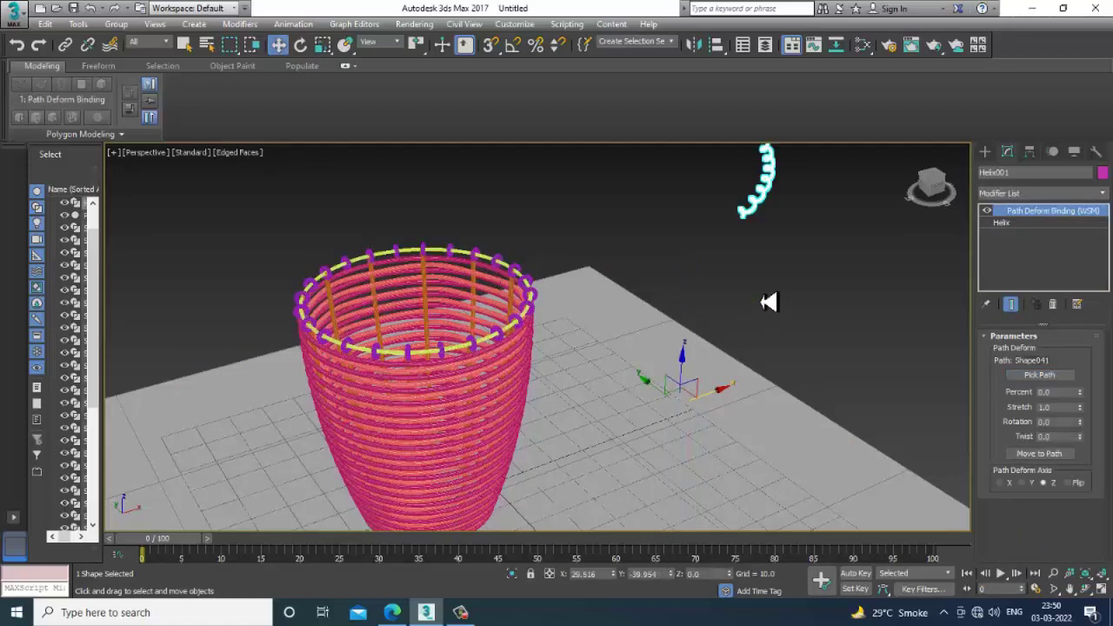
pyautogui.moveTo(770, 298); pyautogui.dragTo(780, 379, button='middle')
pyautogui.click(1043, 453)
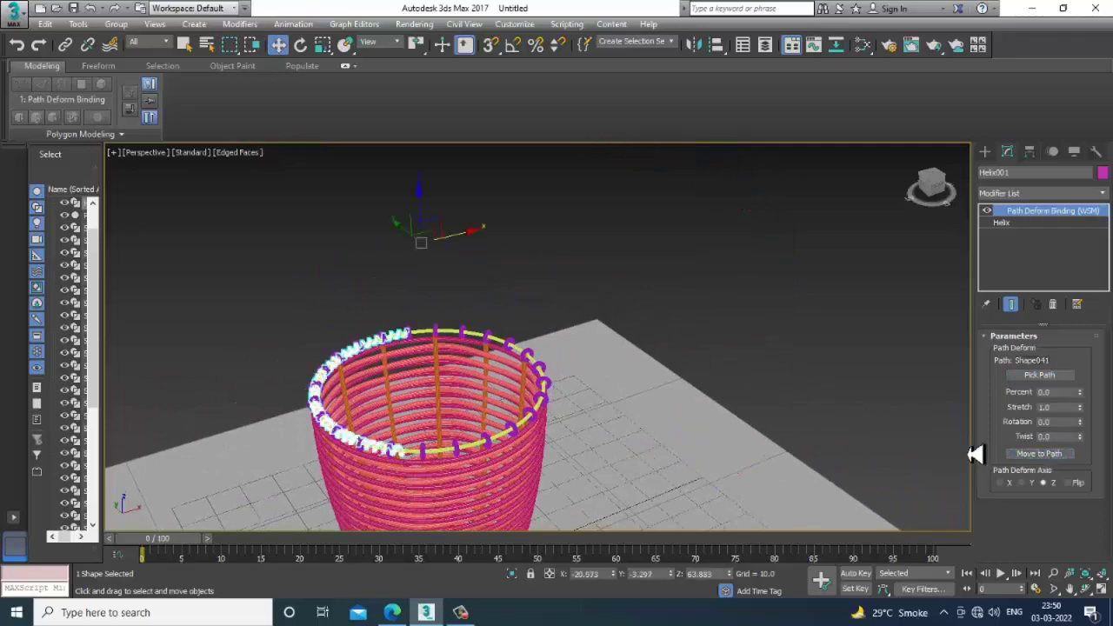
# - Raise the PathDeform Stretch to 2.31 so the helix coils around the whole rim
pyautogui.scroll(2, 533, 397)
pyautogui.scroll(2, 509, 423)
pyautogui.scroll(2, 516, 422)
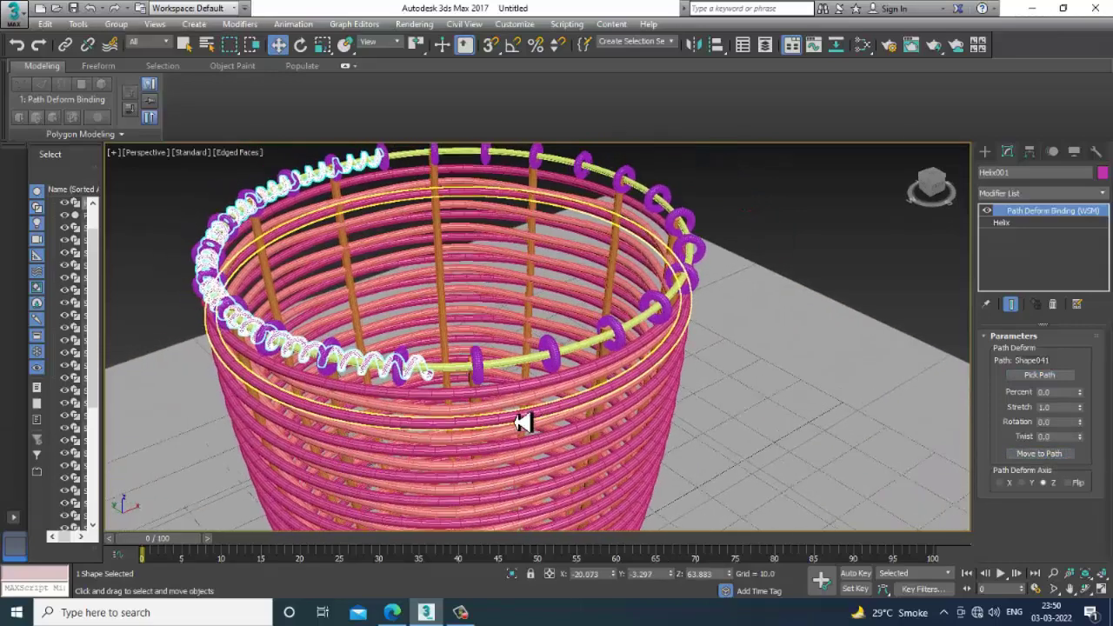
pyautogui.scroll(2, 520, 421)
pyautogui.moveTo(520, 423); pyautogui.dragTo(522, 418, button='middle')
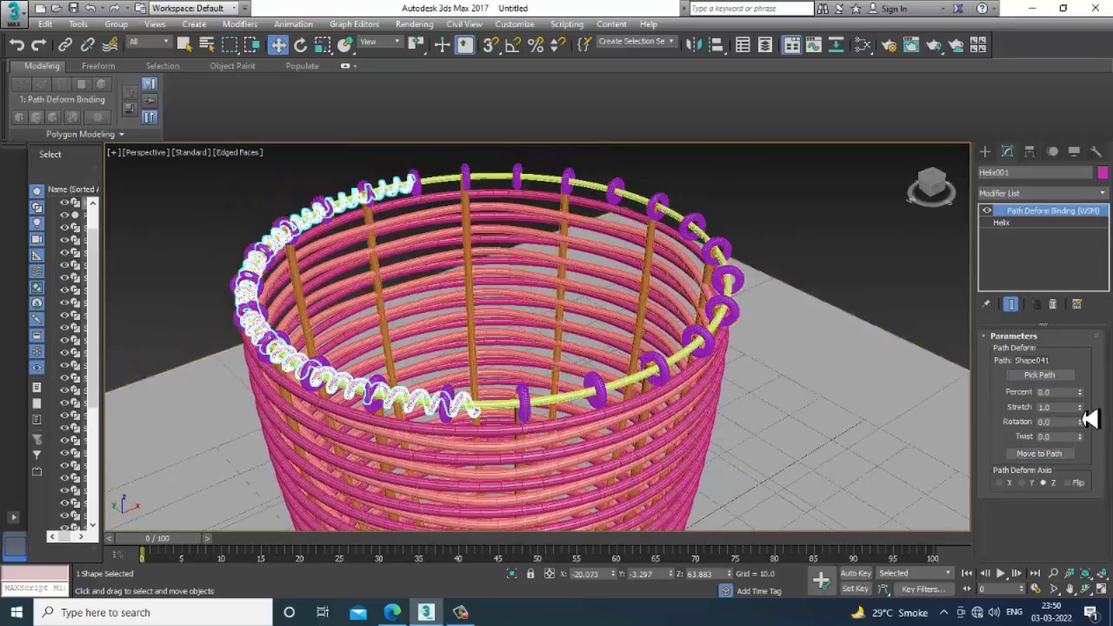
pyautogui.moveTo(1083, 411)
pyautogui.mouseDown()
pyautogui.moveTo(1074, 318)
pyautogui.moveTo(1081, 327)
pyautogui.mouseUp()
# - Shift-rotate the helix about Z and confirm Clone Options to make a second copy, Helix002
pyautogui.scroll(5, 533, 417)
pyautogui.scroll(2, 522, 410)
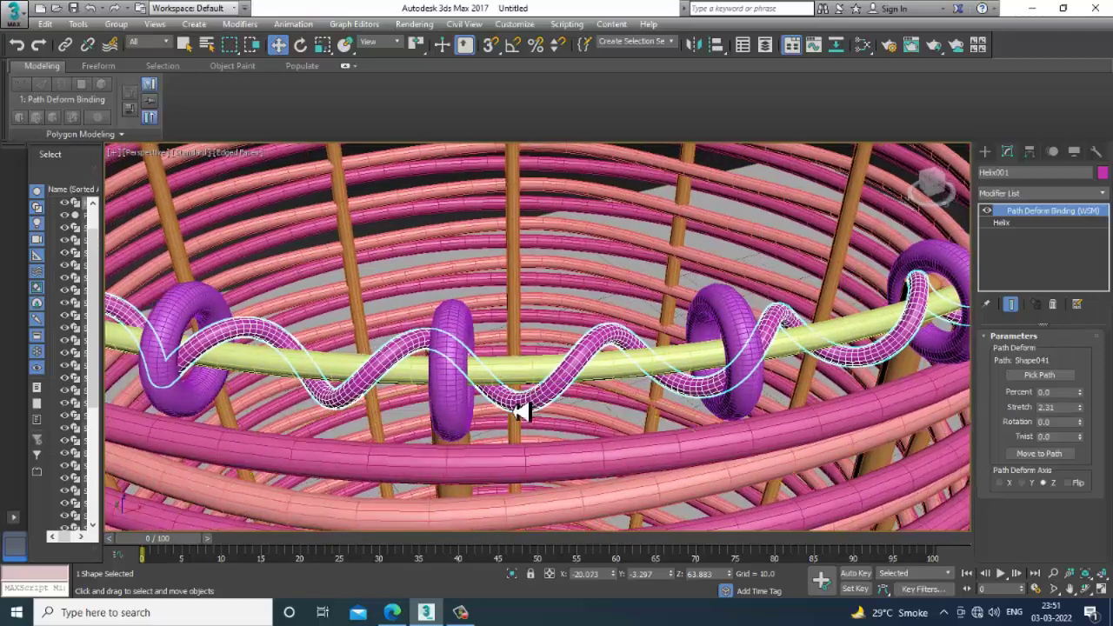
pyautogui.scroll(2, 532, 406)
pyautogui.scroll(-1, 530, 407)
pyautogui.press('e')
pyautogui.scroll(-8, 529, 405)
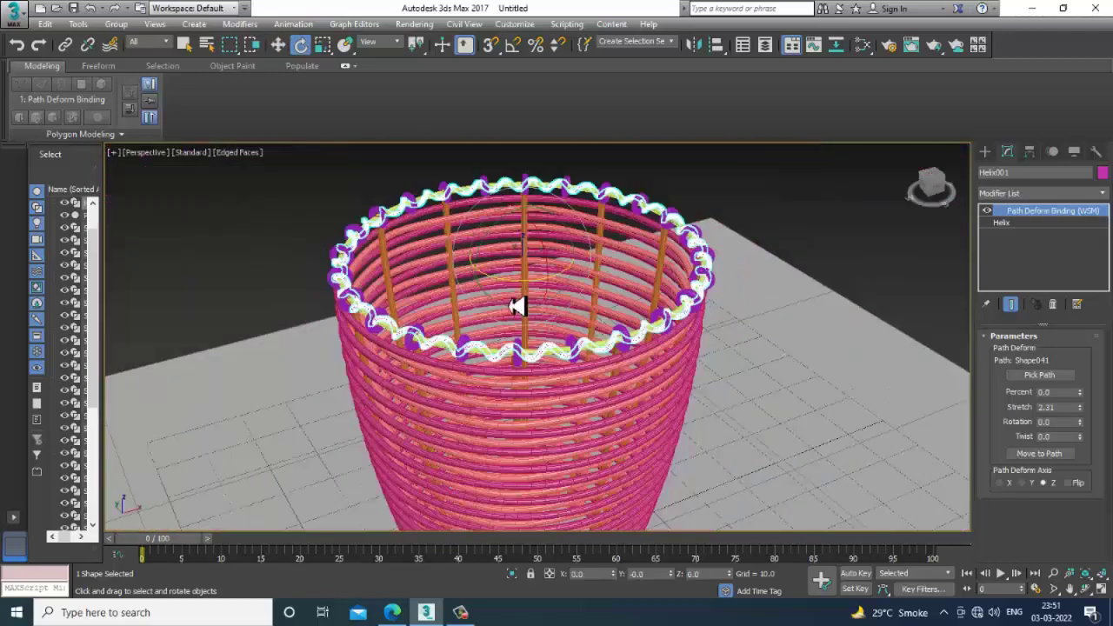
pyautogui.scroll(3, 522, 331)
pyautogui.scroll(4, 529, 339)
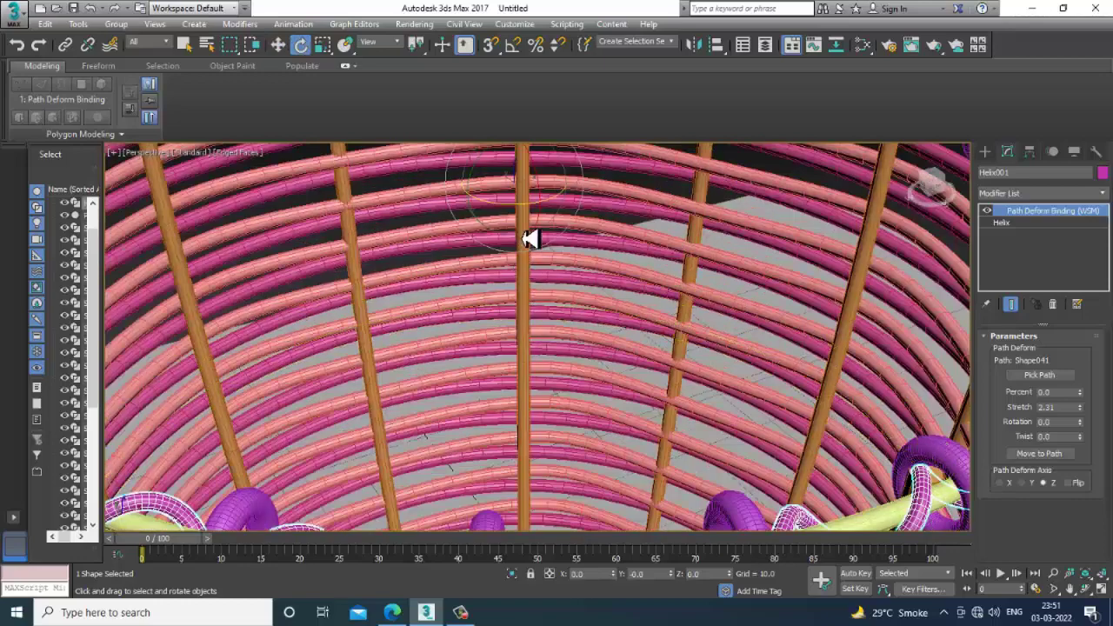
pyautogui.scroll(1, 534, 243)
pyautogui.scroll(-5, 542, 244)
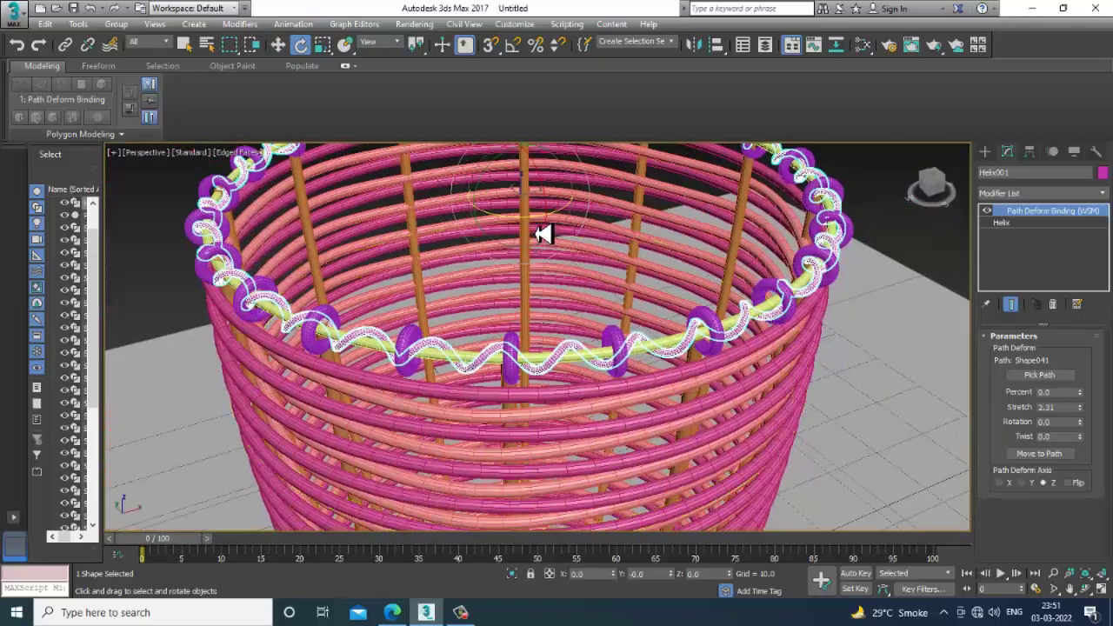
pyautogui.moveTo(539, 226); pyautogui.dragTo(488, 224)
pyautogui.click(561, 367)
# - Turn on Expert Mode (Ctrl+X) for a larger viewport
pyautogui.scroll(3, 560, 365)
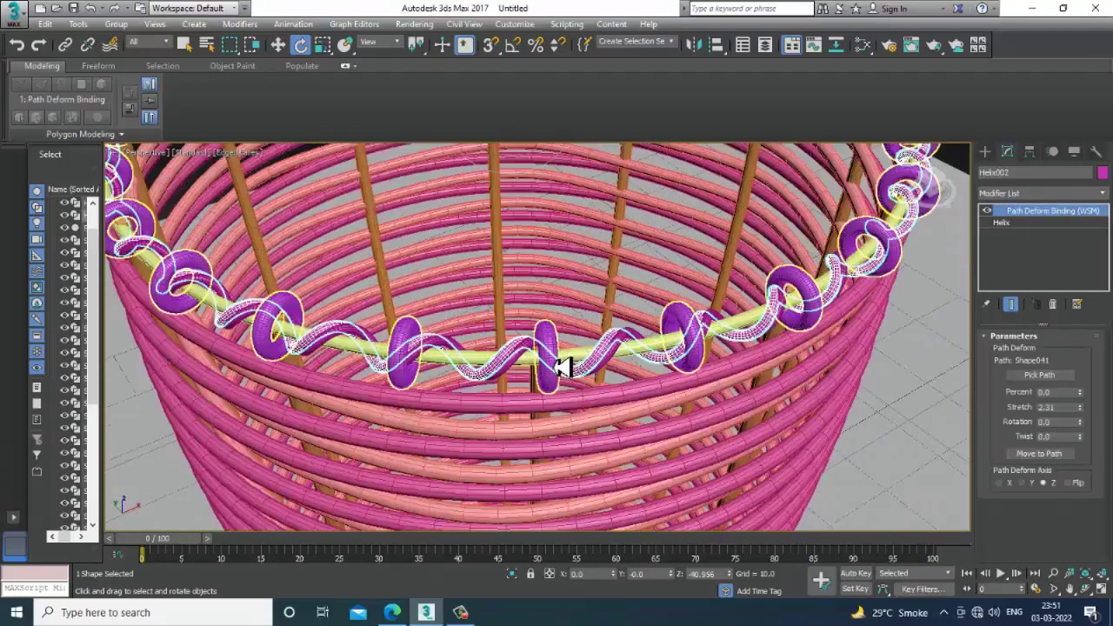
pyautogui.scroll(2, 565, 363)
pyautogui.scroll(2, 643, 334)
pyautogui.scroll(2, 617, 348)
pyautogui.scroll(-5, 608, 355)
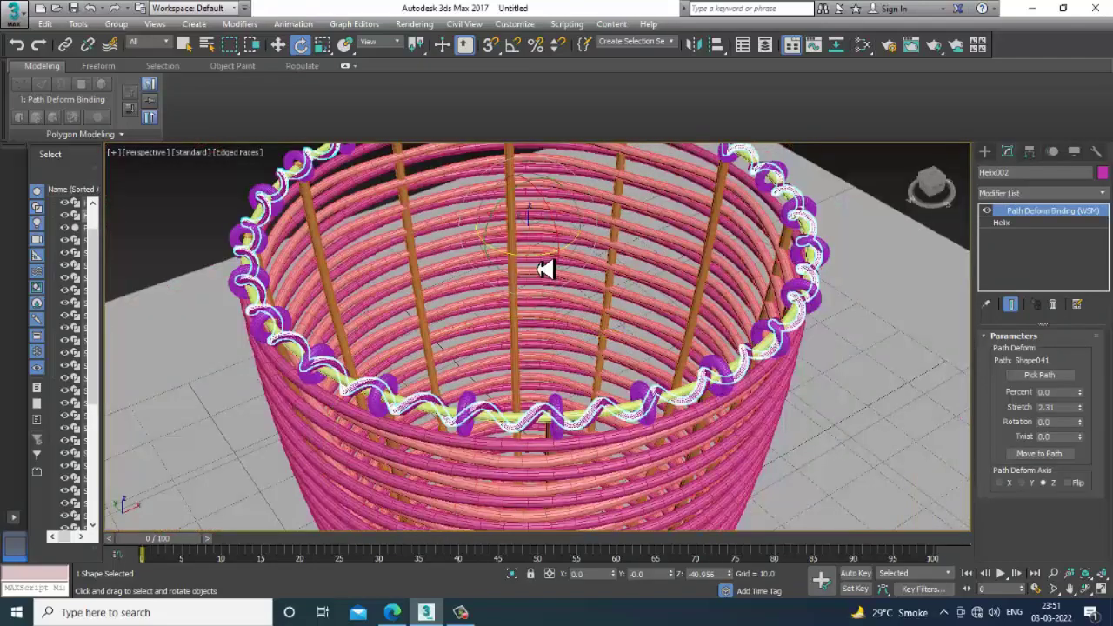
pyautogui.hotkey('ctrl', 'x')
pyautogui.scroll(1, 597, 303)
pyautogui.scroll(3, 578, 298)
pyautogui.scroll(-4, 568, 251)
pyautogui.scroll(-5, 579, 259)
pyautogui.scroll(5, 584, 278)
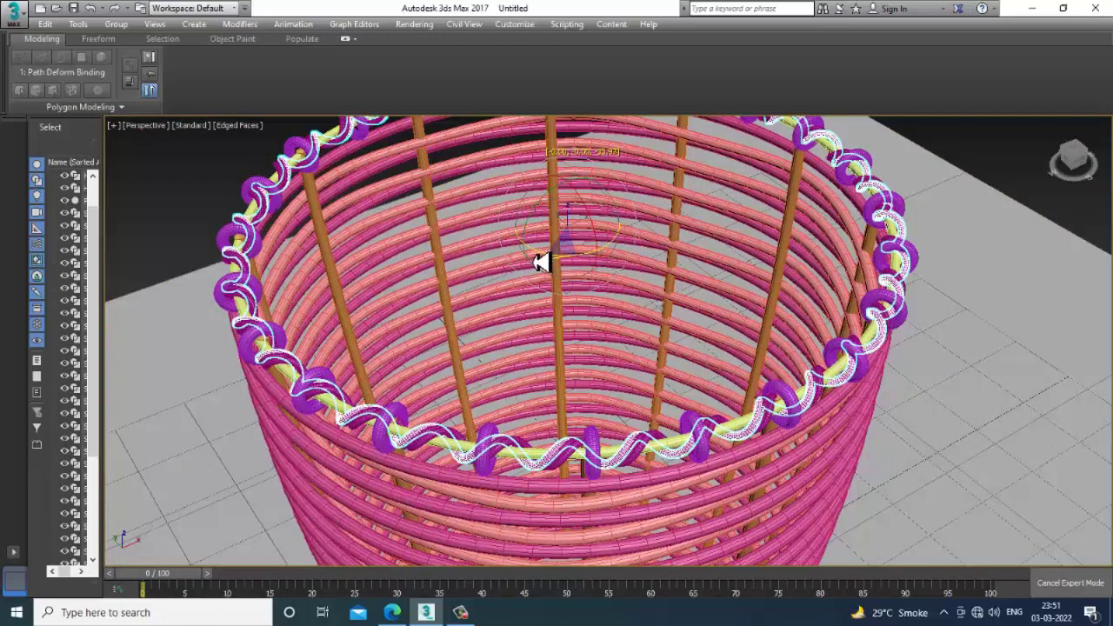
# - Rotate-clone the helix once more about Z so another coil wraps the rope rim
pyautogui.moveTo(539, 263)
pyautogui.mouseDown()
pyautogui.moveTo(494, 263)
pyautogui.moveTo(507, 266)
pyautogui.mouseUp()
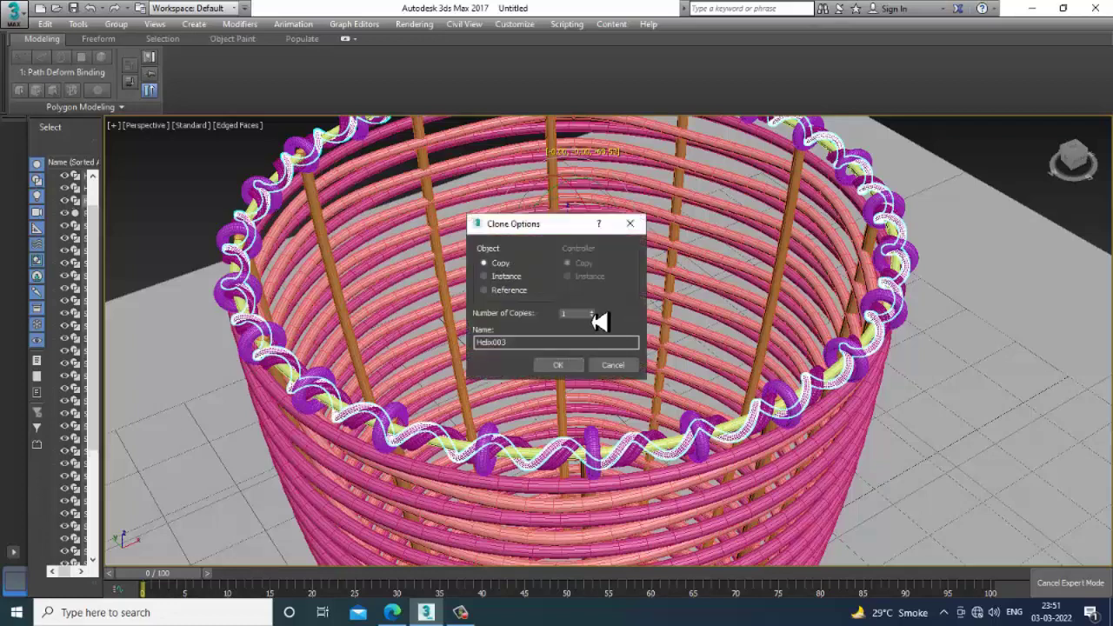
pyautogui.click(559, 365)
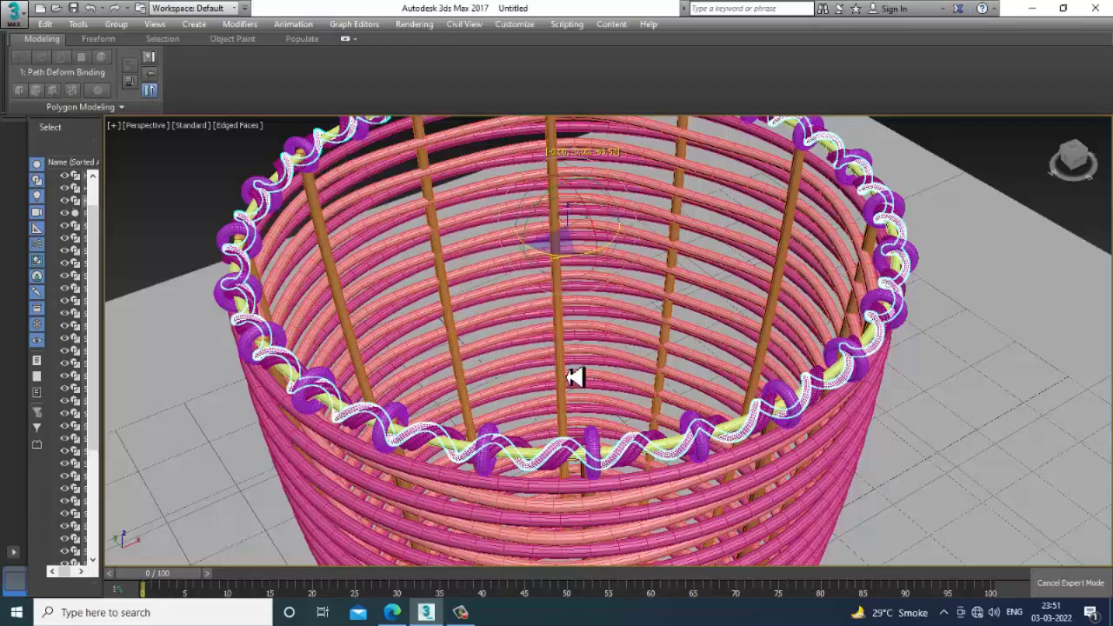
pyautogui.scroll(5, 524, 333)
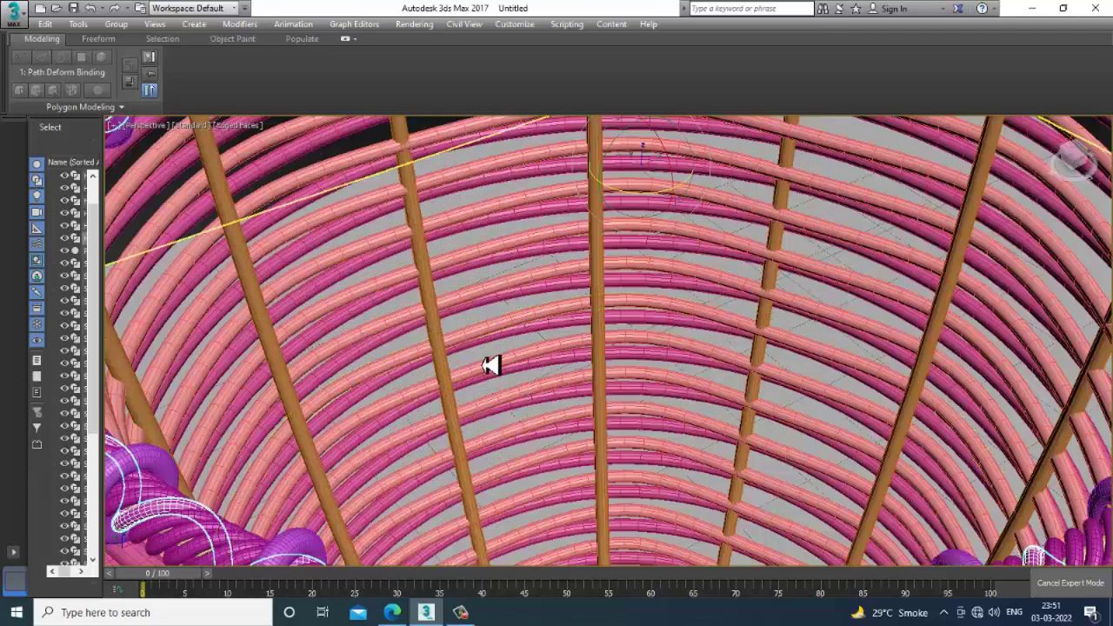
pyautogui.moveTo(497, 365)
pyautogui.keyDown('alt'); pyautogui.mouseDown(button='middle')
pyautogui.moveTo(592, 363)
pyautogui.moveTo(542, 342)
pyautogui.moveTo(287, 388)
pyautogui.moveTo(844, 293)
pyautogui.moveTo(653, 388)
pyautogui.moveTo(648, 405)
pyautogui.mouseUp(button='middle'); pyautogui.keyUp('alt')
# - Switch to shading without edges and maximize the Front viewport
pyautogui.press('F4')
pyautogui.scroll(5, 563, 458)
pyautogui.click(625, 397)
pyautogui.scroll(3, 738, 365)
pyautogui.scroll(-2, 736, 372)
pyautogui.scroll(-3, 735, 372)
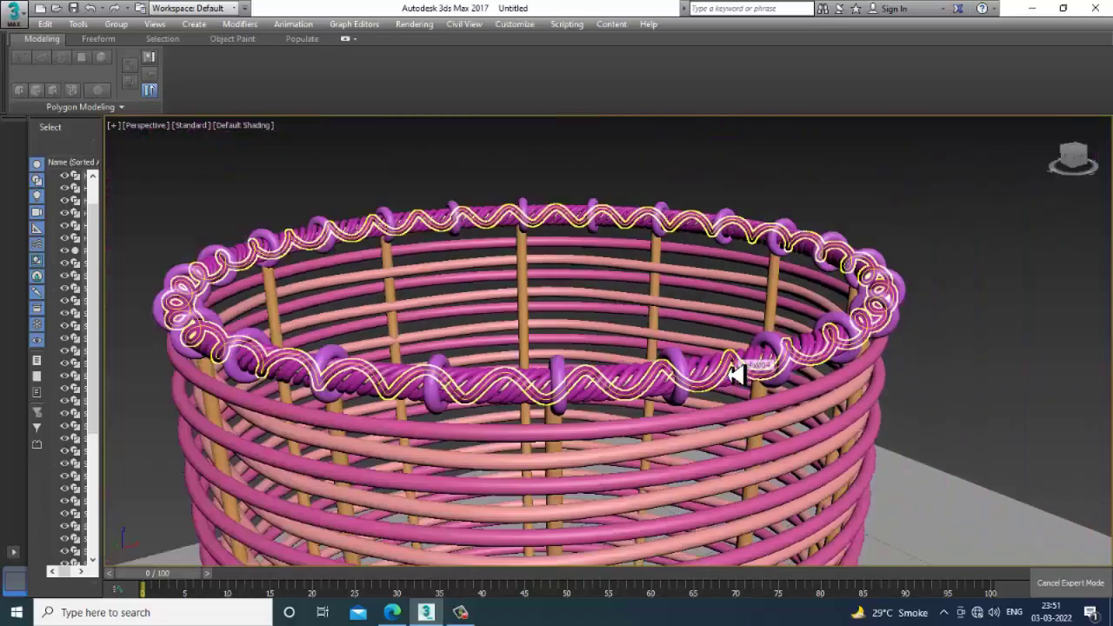
pyautogui.scroll(-2, 745, 368)
pyautogui.keyDown('alt'); pyautogui.moveTo(735, 377); pyautogui.dragTo(715, 355, button='middle'); pyautogui.keyUp('alt')
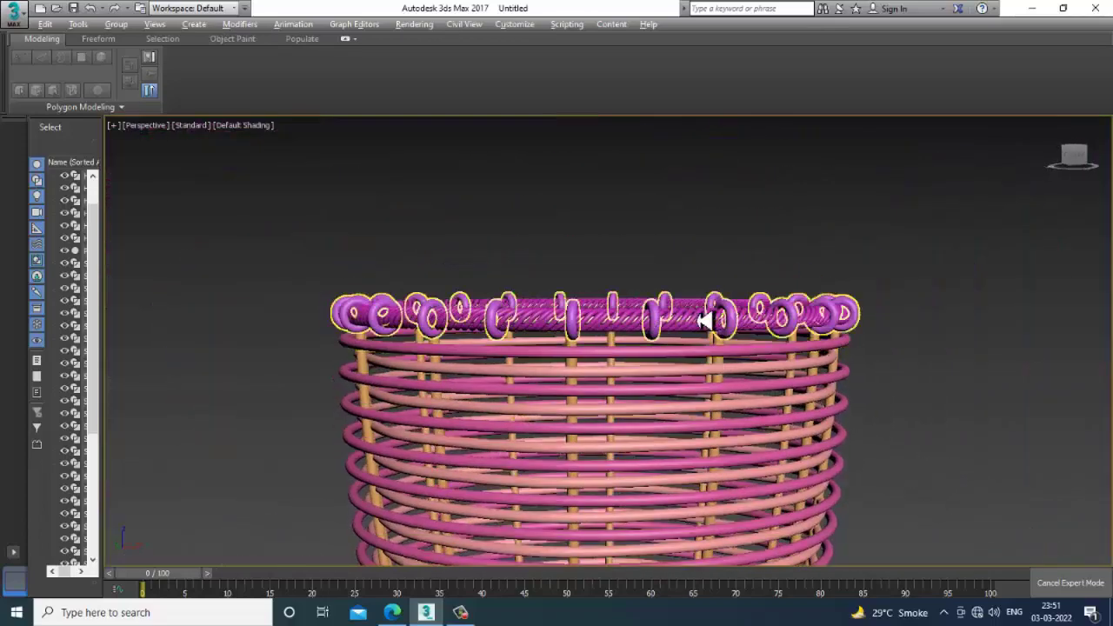
pyautogui.hotkey('alt', 'w')
pyautogui.click(760, 264)
pyautogui.hotkey('alt', 'w')
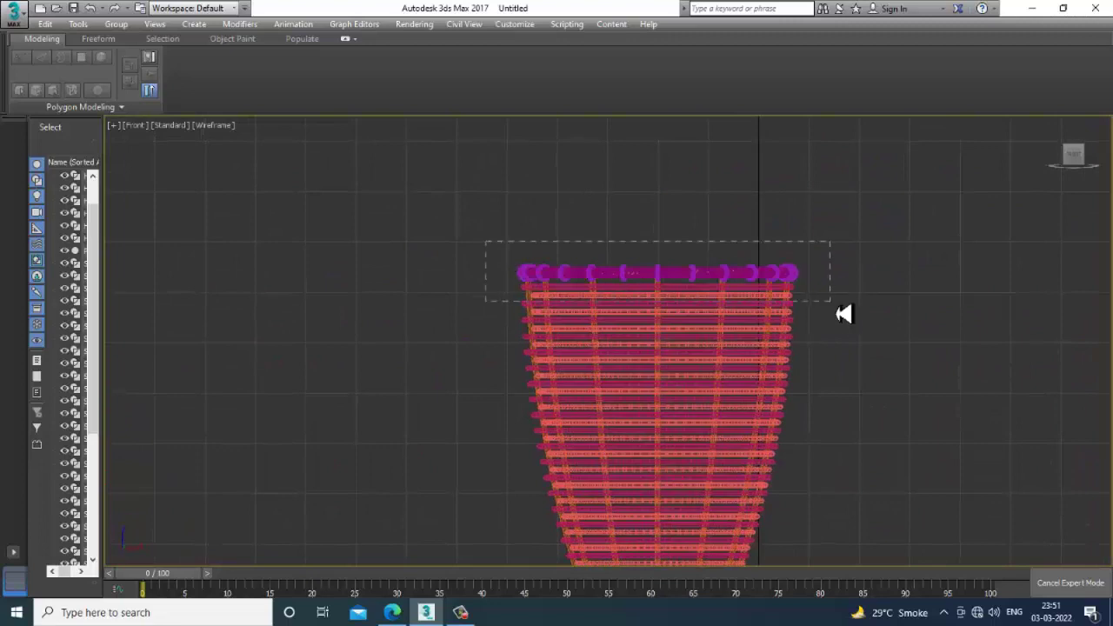
# - Select the rope-wrapped rim ring and clone it as a Copy with Ctrl+V
pyautogui.moveTo(858, 292); pyautogui.dragTo(857, 288)
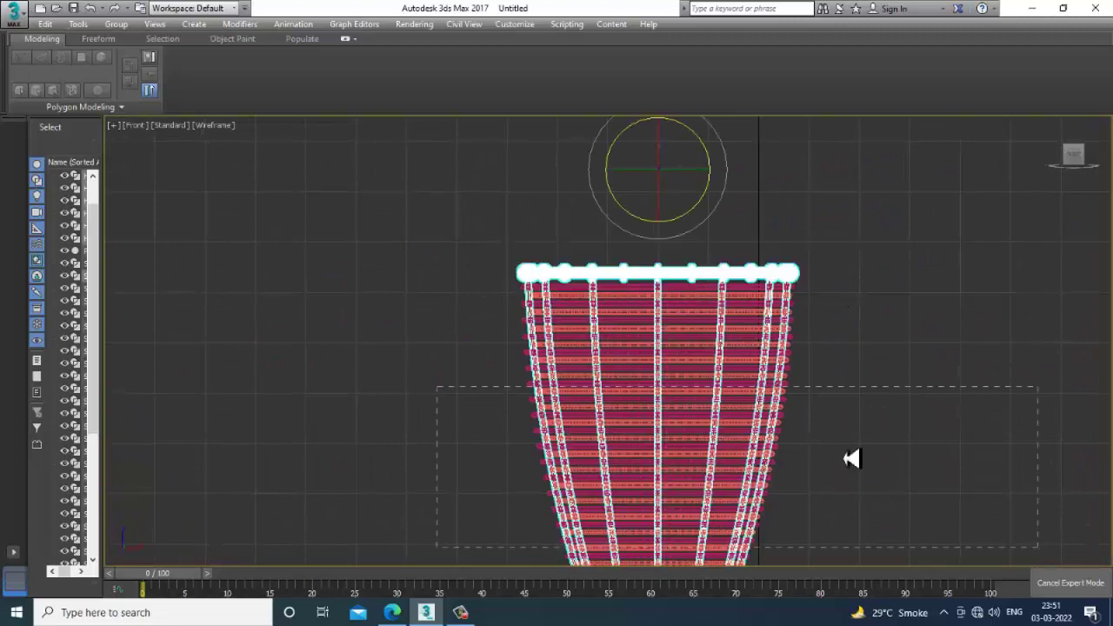
pyautogui.scroll(-2, 643, 328)
pyautogui.moveTo(666, 322); pyautogui.dragTo(666, 338, button='middle')
pyautogui.press('w')
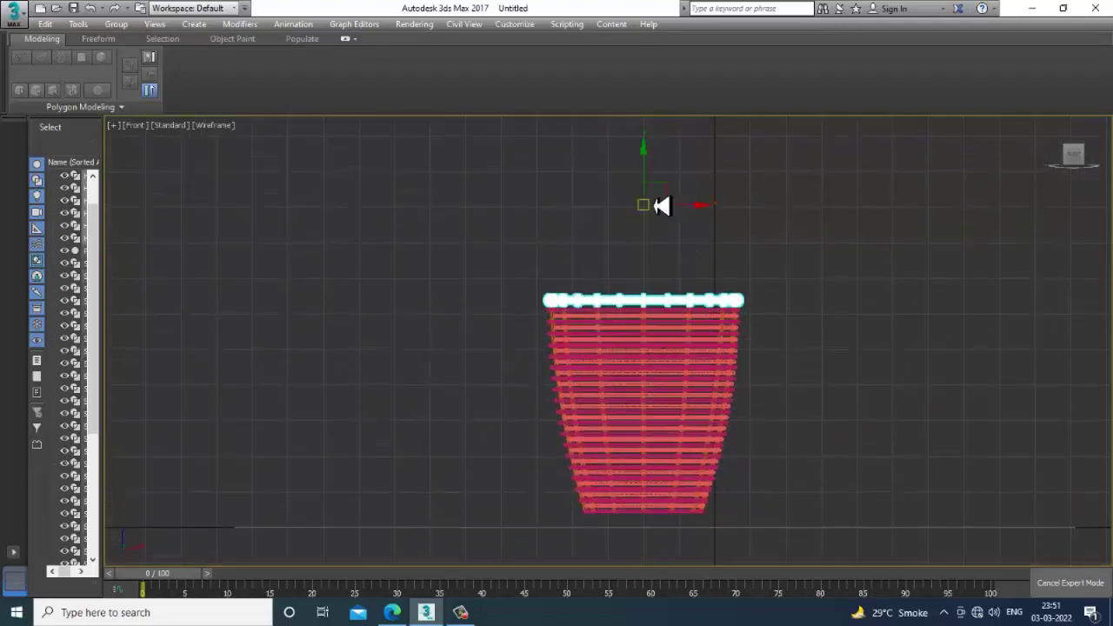
pyautogui.click(690, 503)
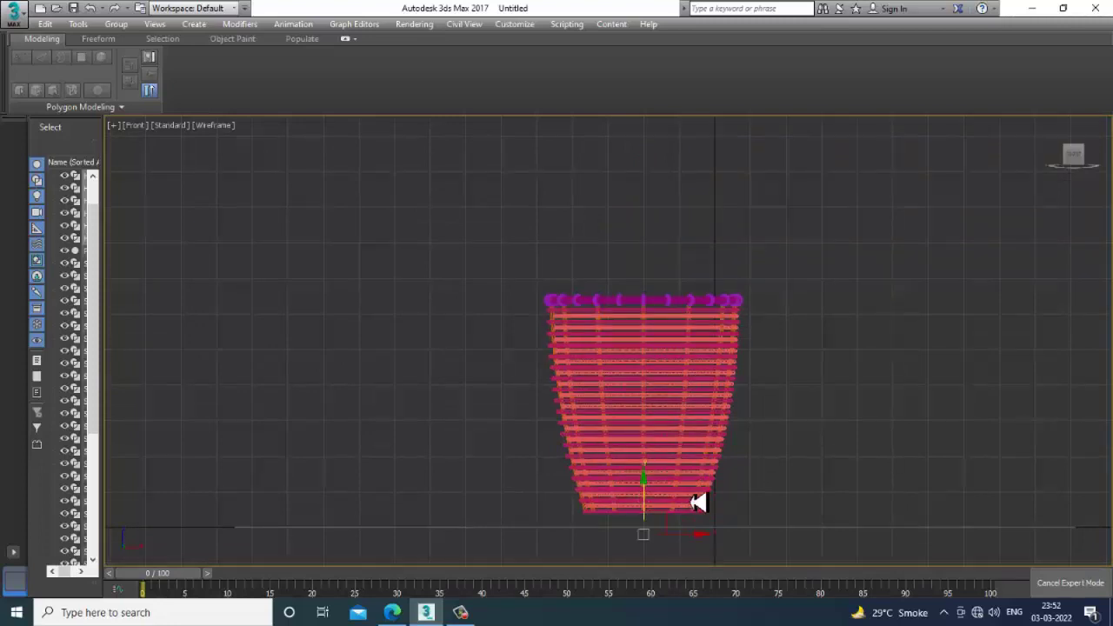
pyautogui.hotkey('ctrl', 'v')
pyautogui.click(577, 371)
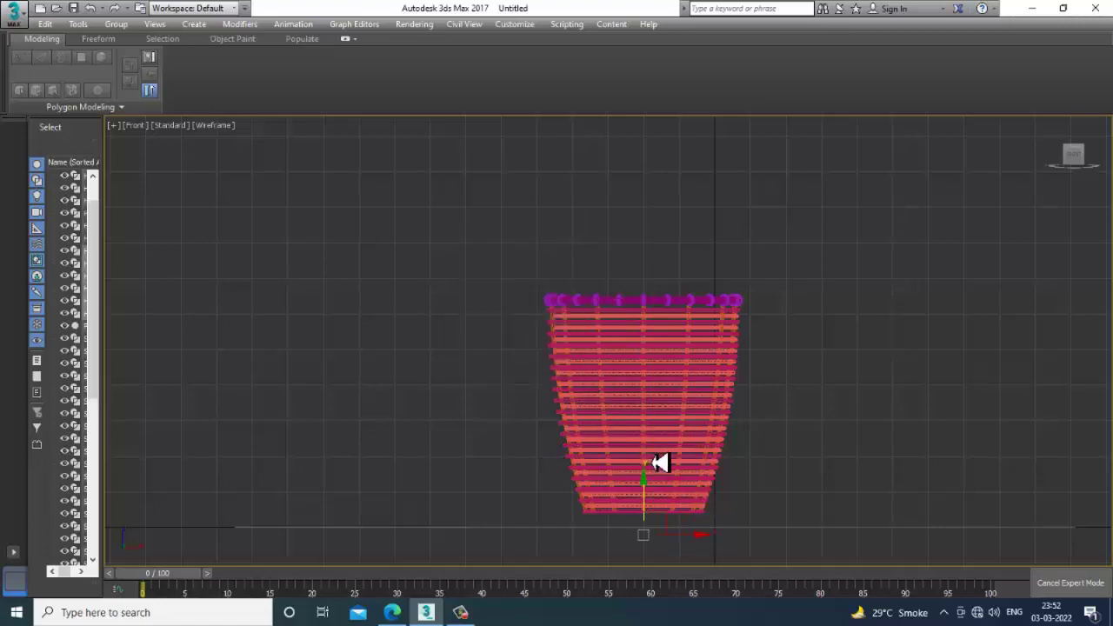
pyautogui.scroll(-3, 658, 359)
# - Scale the copied ring down and raise it to fit around the basket's base
pyautogui.moveTo(725, 475); pyautogui.dragTo(696, 388, button='middle')
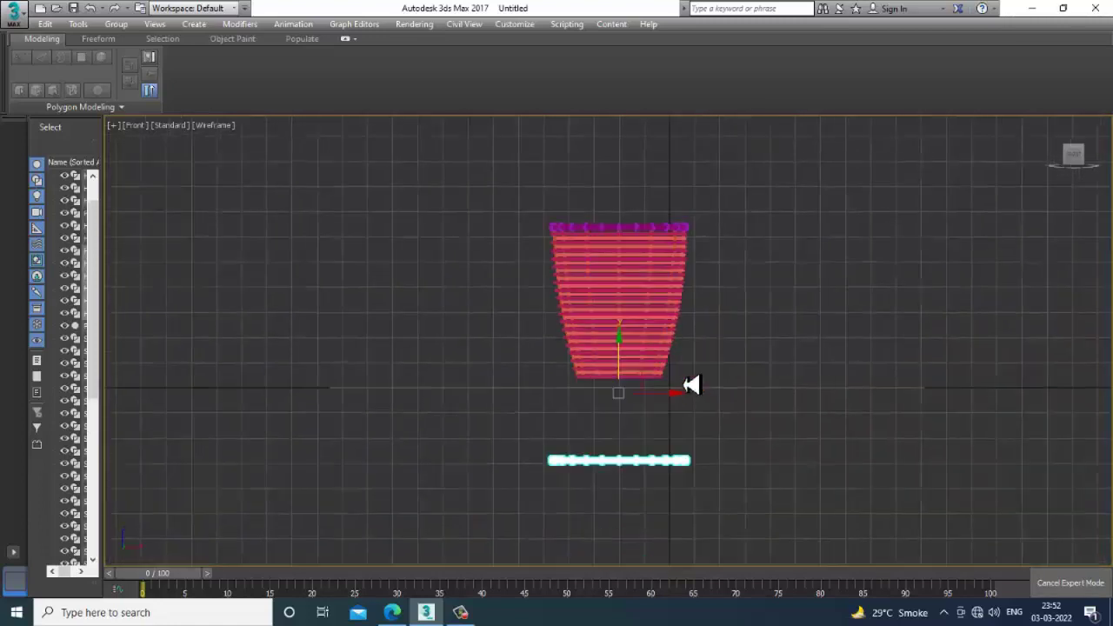
pyautogui.hotkey('ctrl', 'a')
pyautogui.press('F3')
pyautogui.press('z')
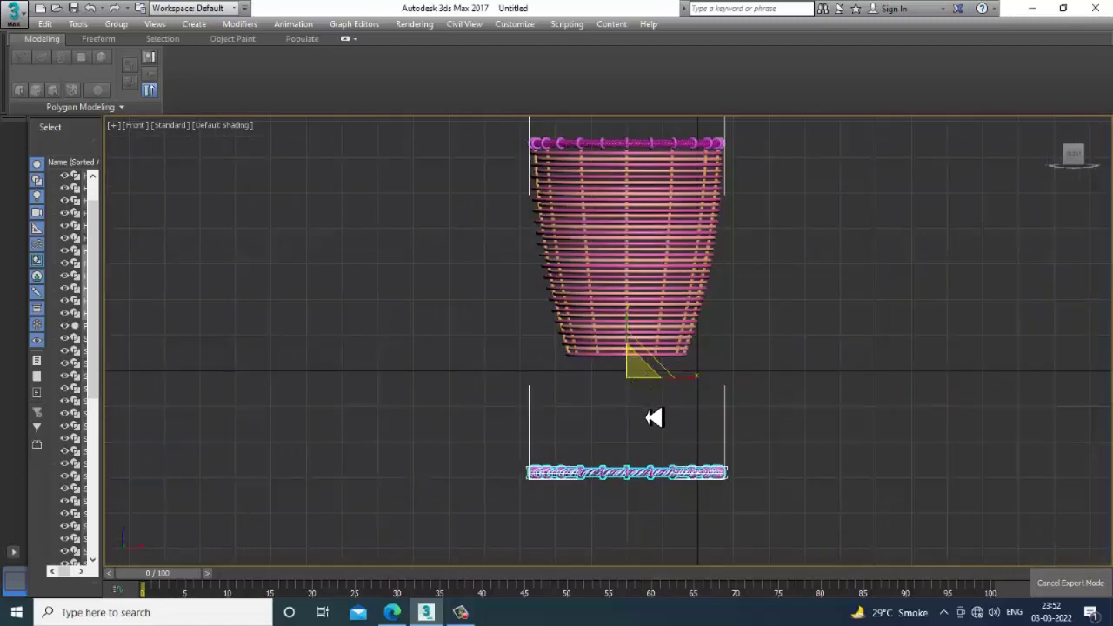
pyautogui.moveTo(655, 418); pyautogui.dragTo(658, 417)
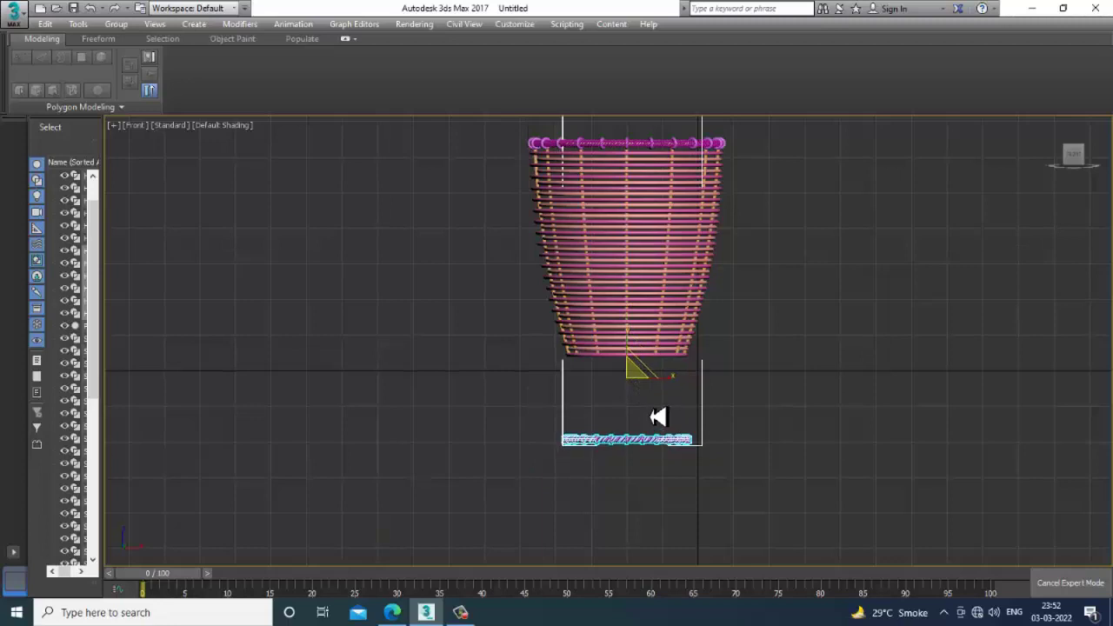
pyautogui.scroll(2, 635, 417)
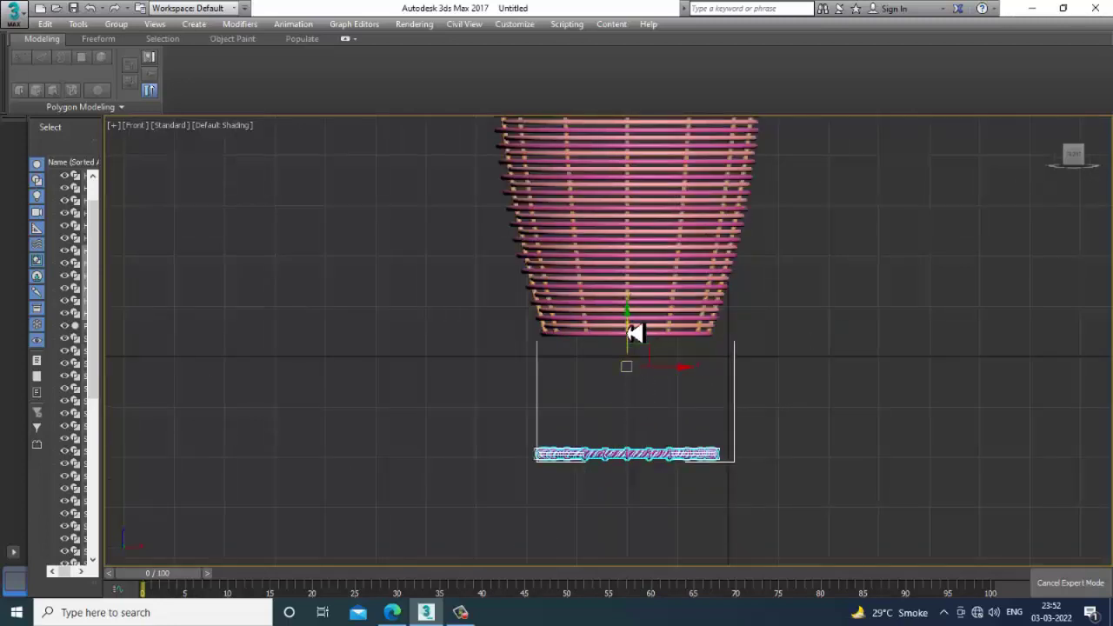
pyautogui.moveTo(641, 286); pyautogui.dragTo(641, 239)
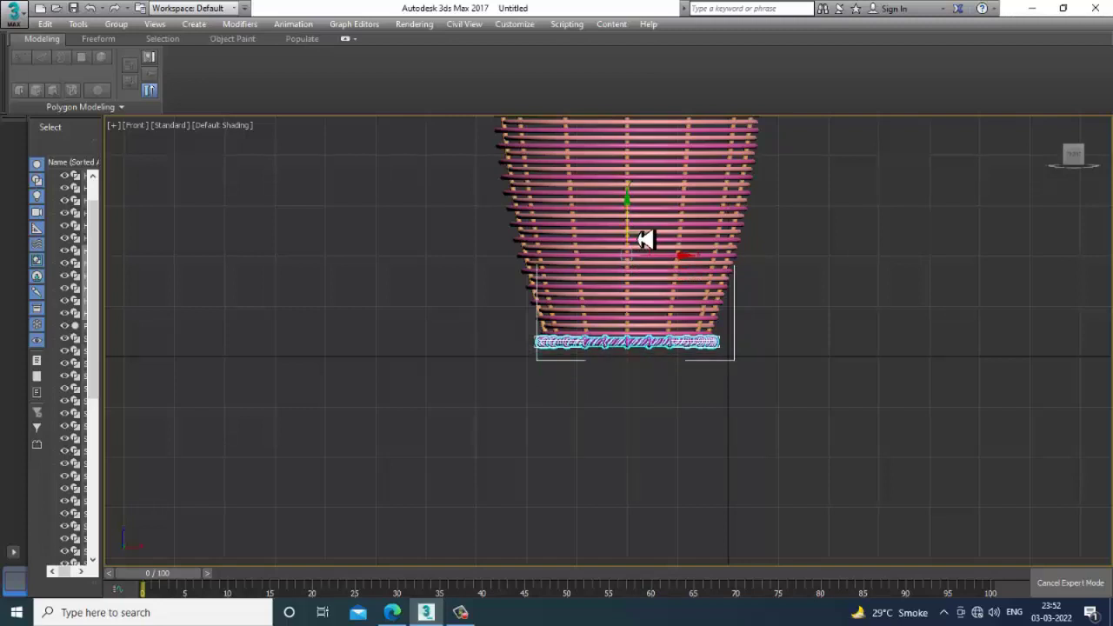
# - Check the bottom ring in the Perspective view and cancel Expert Mode
pyautogui.scroll(3, 679, 410)
pyautogui.scroll(2, 670, 375)
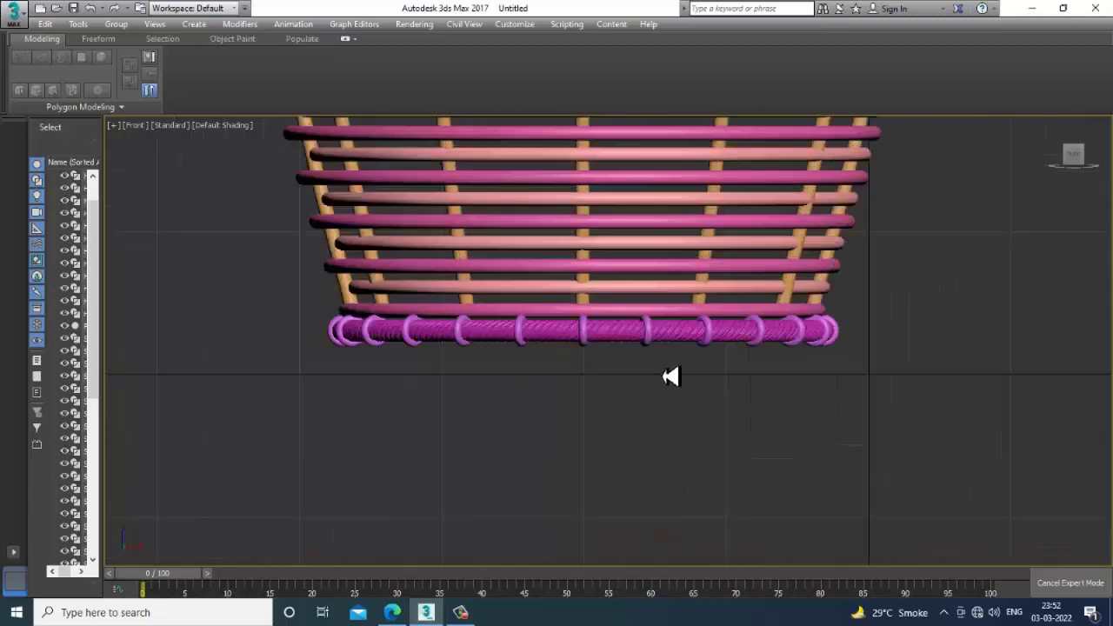
pyautogui.scroll(-3, 584, 402)
pyautogui.hotkey('alt', 'w')
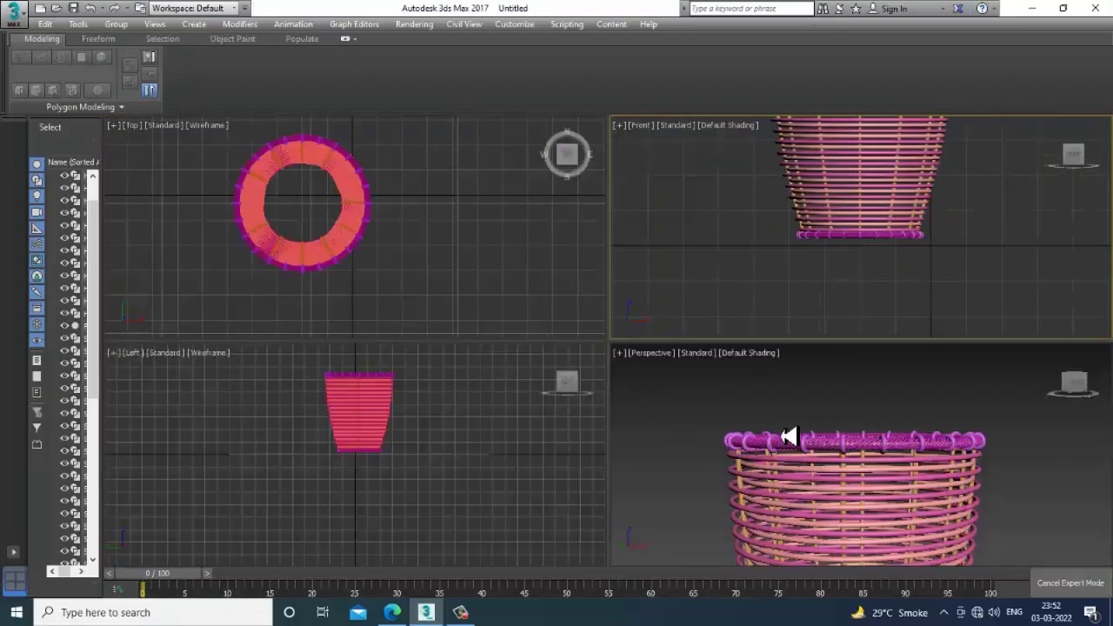
pyautogui.hotkey('alt', 'w')
pyautogui.keyDown('alt'); pyautogui.moveTo(745, 372); pyautogui.dragTo(753, 387, button='middle'); pyautogui.keyUp('alt')
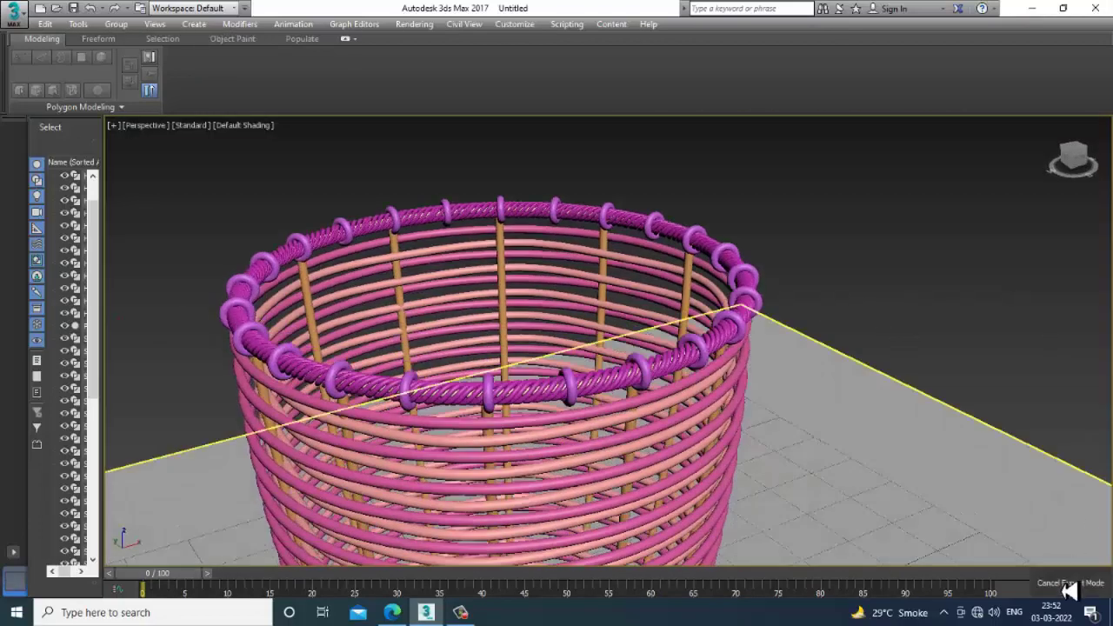
pyautogui.click(1069, 583)
# - Draw a wide, flat cylinder in the maximized Top view
pyautogui.click(989, 154)
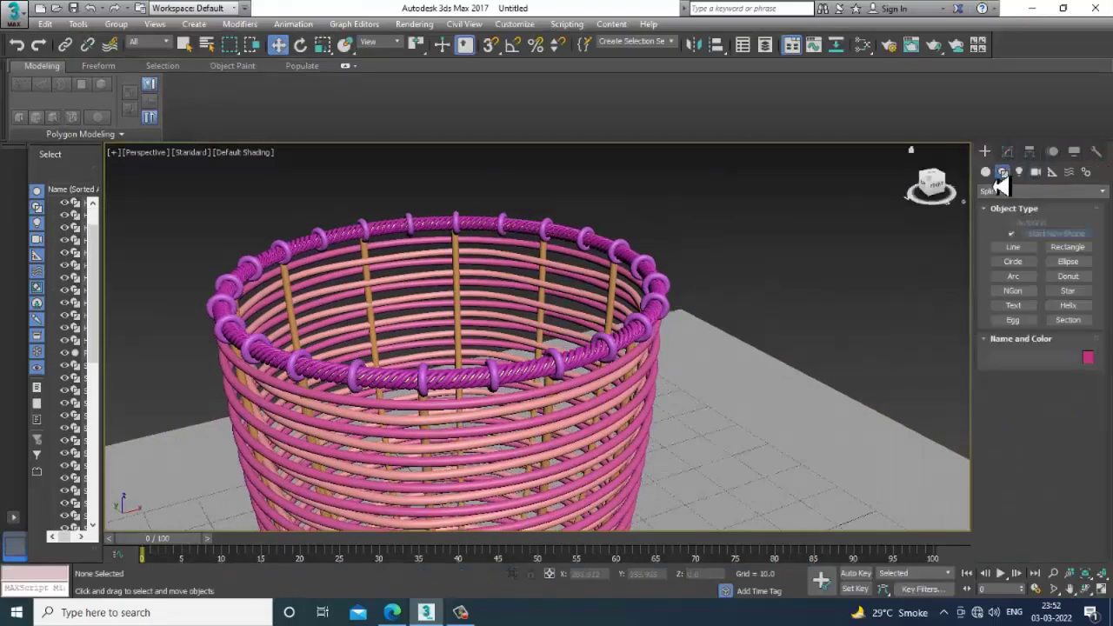
pyautogui.click(1016, 265)
pyautogui.hotkey('alt', 'w')
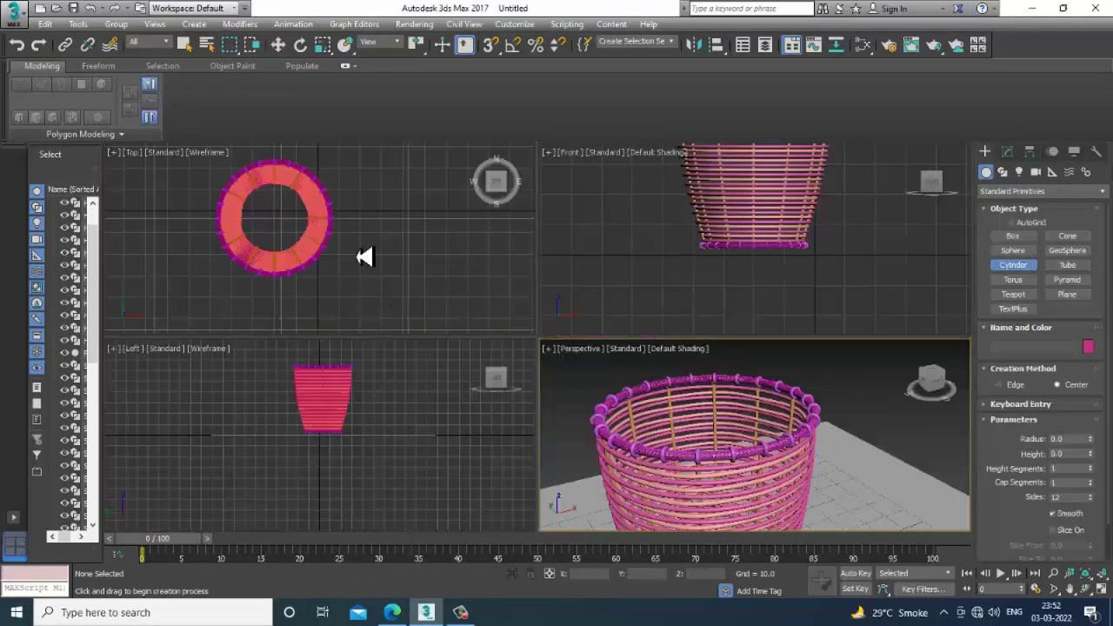
pyautogui.hotkey('alt', 'w')
pyautogui.scroll(2, 417, 331)
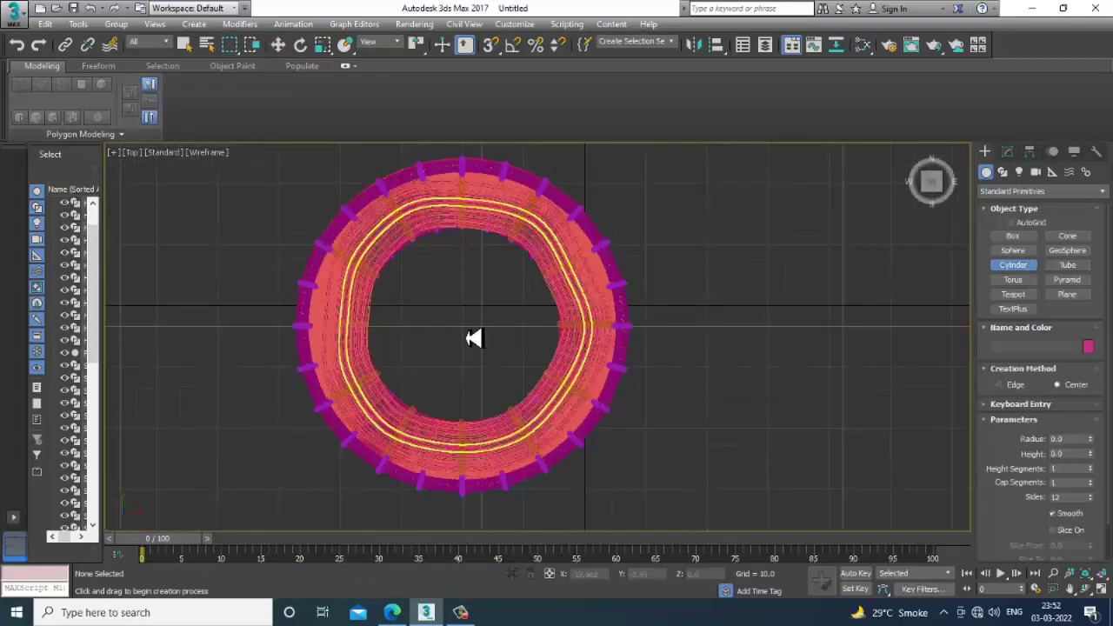
pyautogui.moveTo(467, 363); pyautogui.dragTo(541, 414)
pyautogui.click(539, 405)
# - Move the flat disc out beside the basket in the Perspective view
pyautogui.press('w')
pyautogui.hotkey('alt', 'w')
pyautogui.hotkey('alt', 'w')
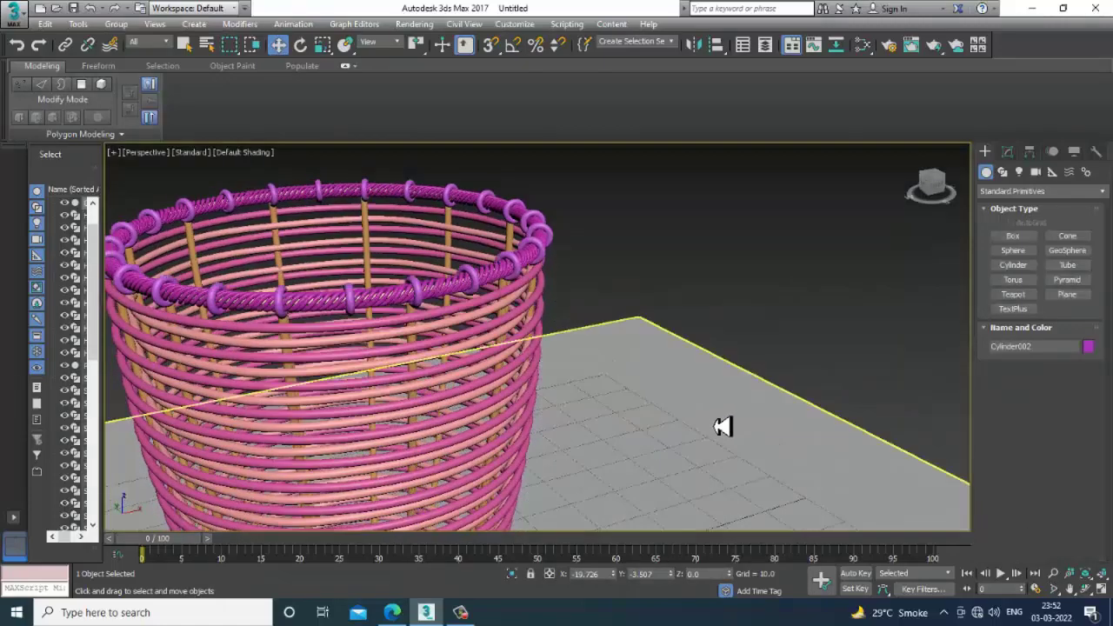
pyautogui.scroll(-5, 652, 374)
pyautogui.keyDown('alt'); pyautogui.moveTo(598, 319); pyautogui.dragTo(633, 390, button='middle'); pyautogui.keyUp('alt')
pyautogui.scroll(2, 633, 390)
pyautogui.scroll(2, 626, 459)
pyautogui.scroll(2, 596, 434)
pyautogui.moveTo(624, 478); pyautogui.dragTo(820, 423)
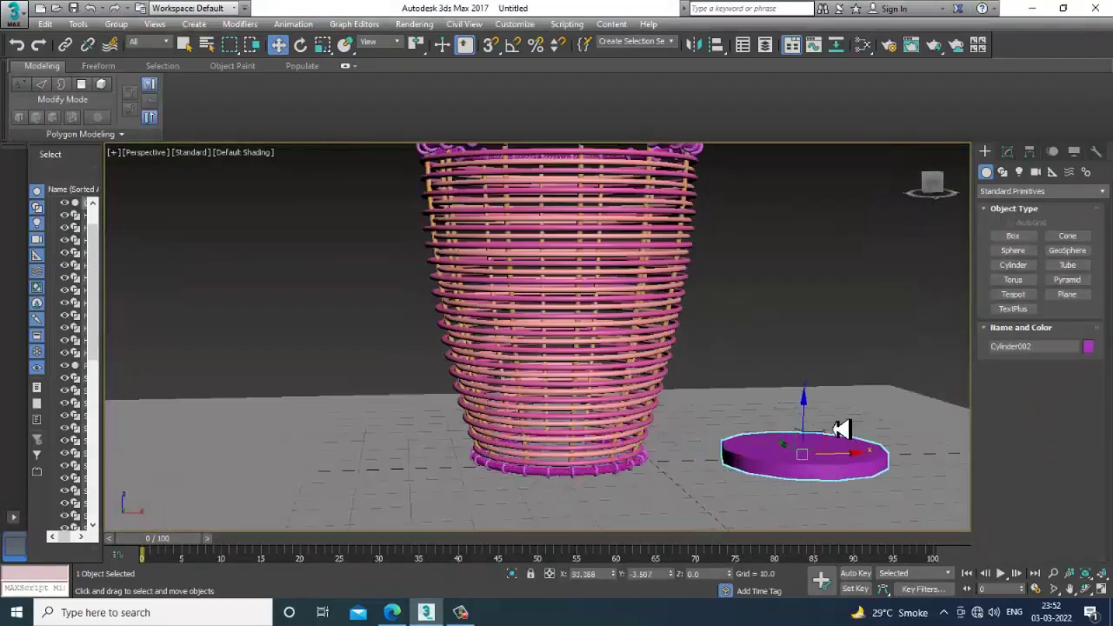
pyautogui.moveTo(819, 422); pyautogui.dragTo(753, 426, button='middle')
# - Check the disc in the Front and Perspective views and turn on Edged Faces
pyautogui.hotkey('alt', 'w')
pyautogui.middleClick(670, 278)
pyautogui.hotkey('alt', 'w')
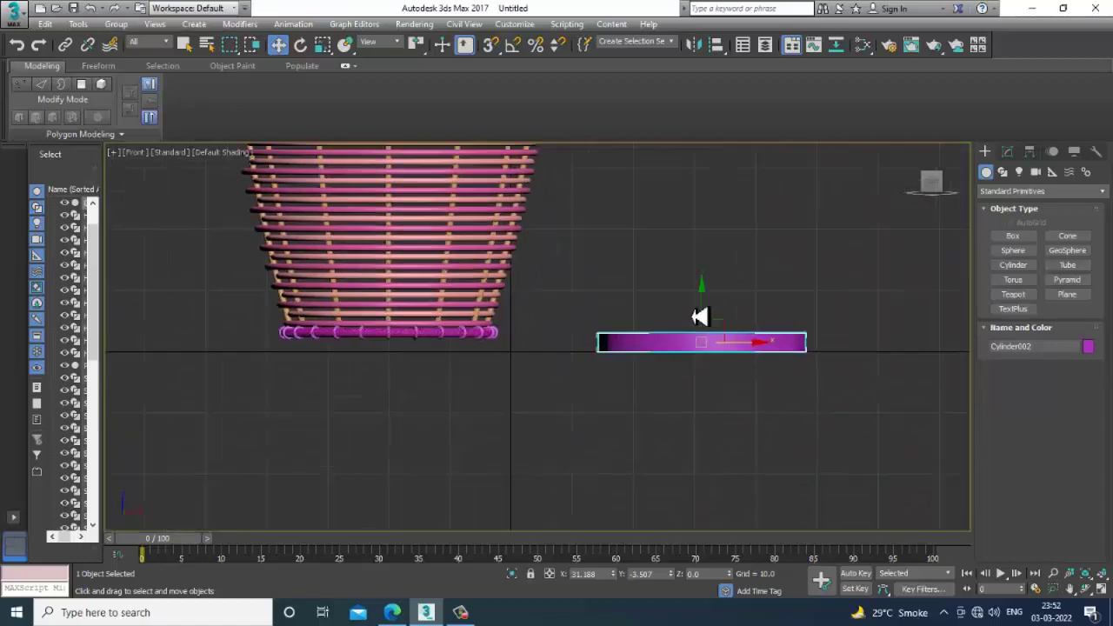
pyautogui.moveTo(703, 315); pyautogui.dragTo(692, 329, button='middle')
pyautogui.scroll(2, 676, 373)
pyautogui.hotkey('alt', 'w')
pyautogui.middleClick(807, 437)
pyautogui.hotkey('alt', 'w')
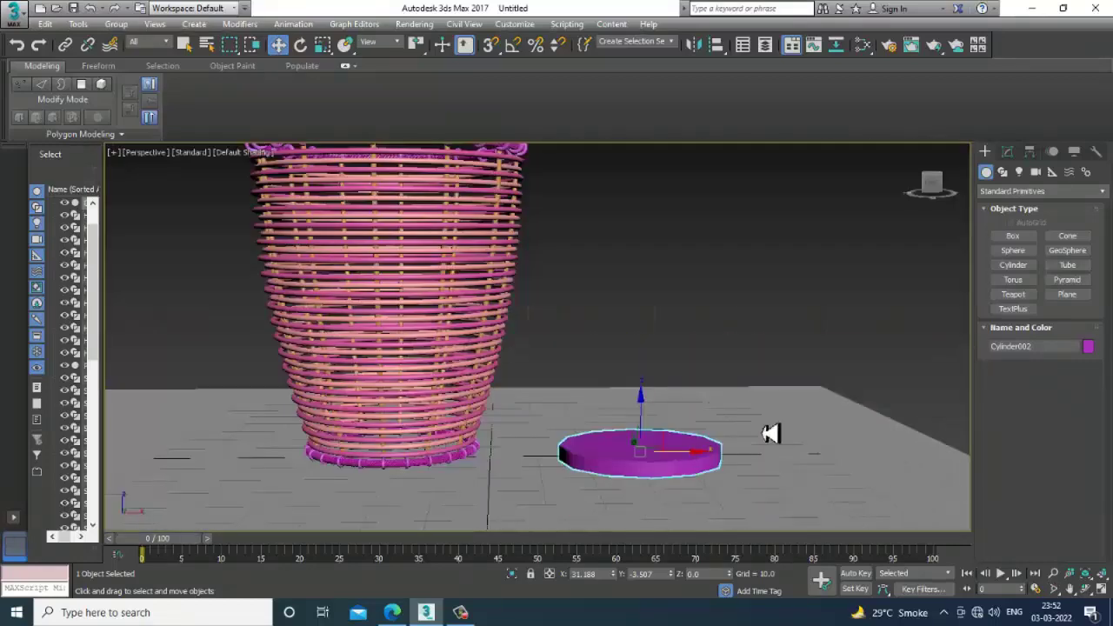
pyautogui.press('F4')
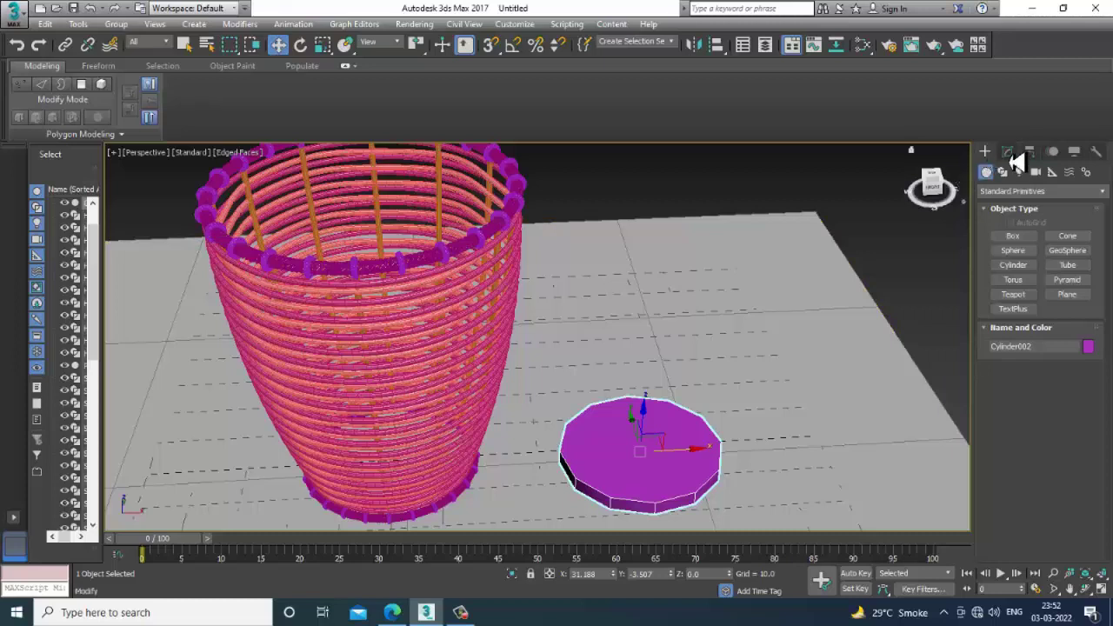
# - Set the cylinder's Cap Segments to 5 and convert it to an Editable Poly
pyautogui.click(1007, 151)
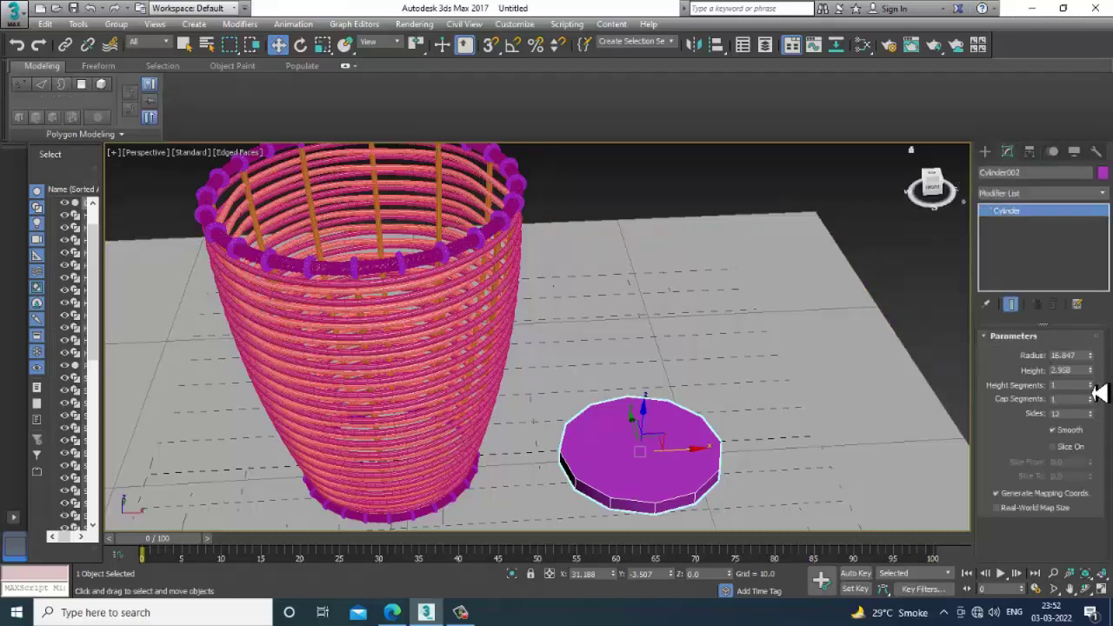
pyautogui.moveTo(1100, 411); pyautogui.dragTo(1099, 409)
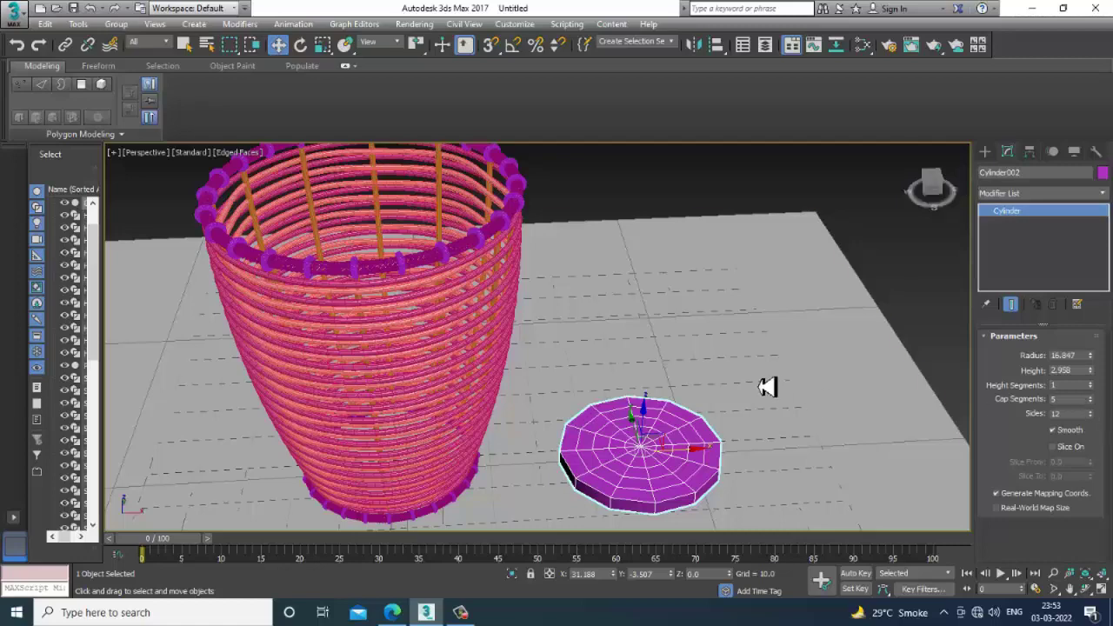
pyautogui.scroll(3, 770, 385)
pyautogui.scroll(2, 666, 447)
pyautogui.scroll(3, 634, 409)
pyautogui.rightClick(648, 354)
pyautogui.moveTo(667, 493)
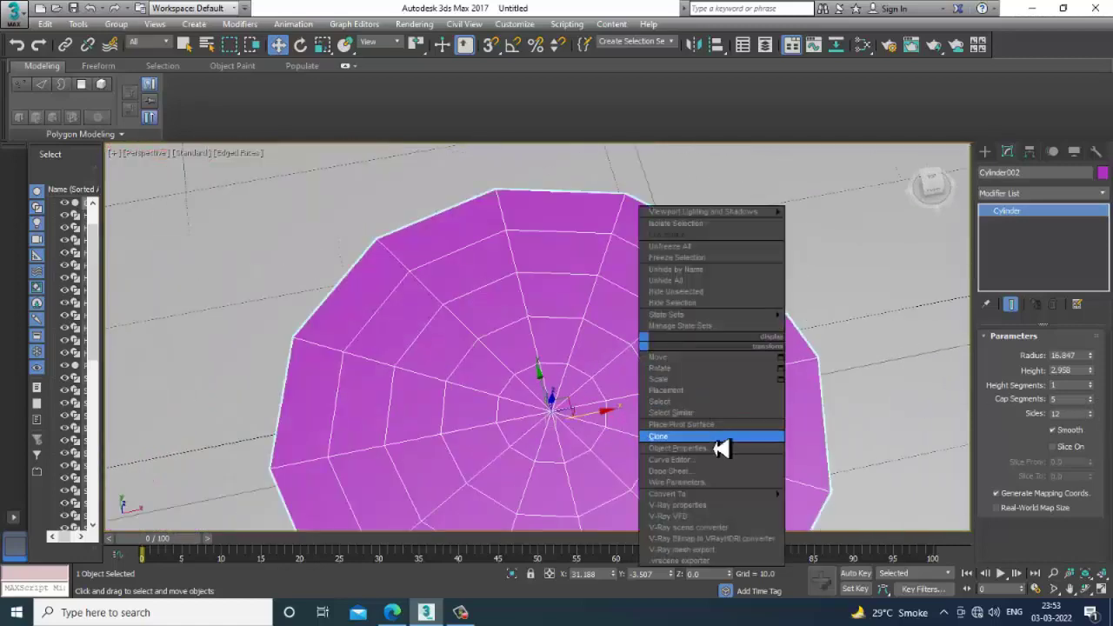
pyautogui.click(847, 505)
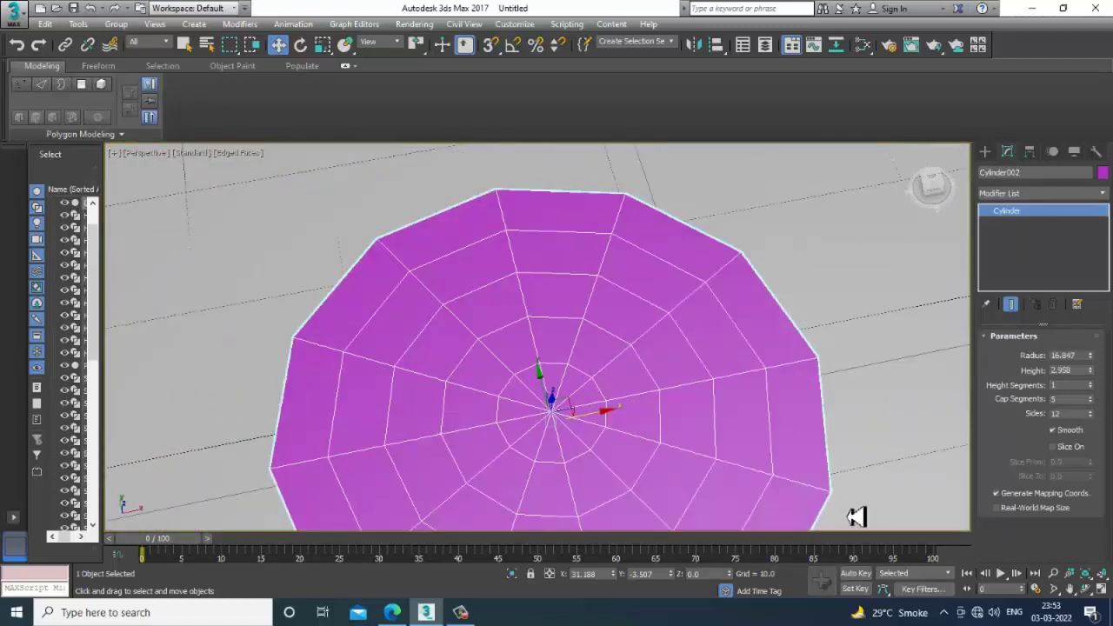
pyautogui.hotkey('alt', 'w')
# - Delete the selected disc polygons and the twelve centre spoke edges
pyautogui.hotkey('alt', 'w')
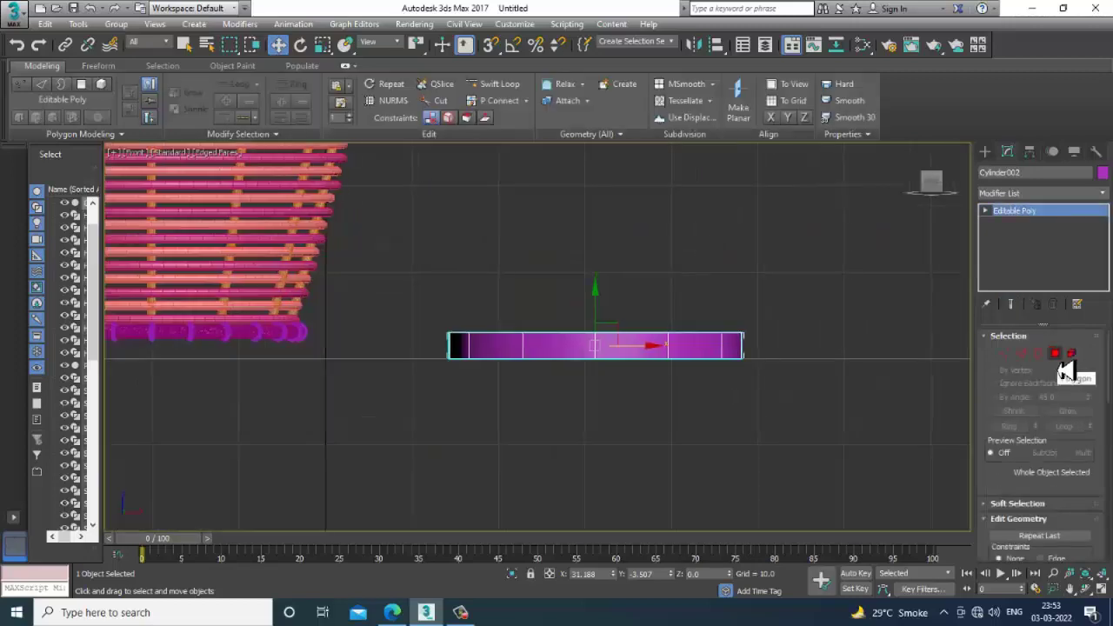
pyautogui.click(1055, 353)
pyautogui.moveTo(817, 356); pyautogui.dragTo(808, 356)
pyautogui.press('Delete')
pyautogui.hotkey('alt', 'w')
pyautogui.middleClick(737, 393)
pyautogui.hotkey('alt', 'w')
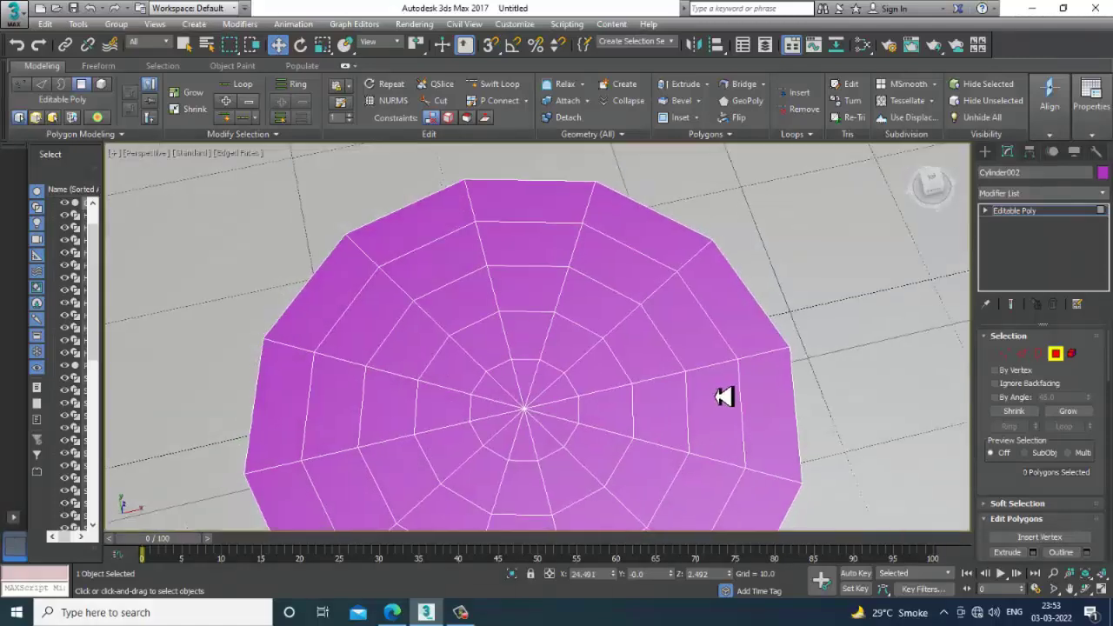
pyautogui.click(1023, 355)
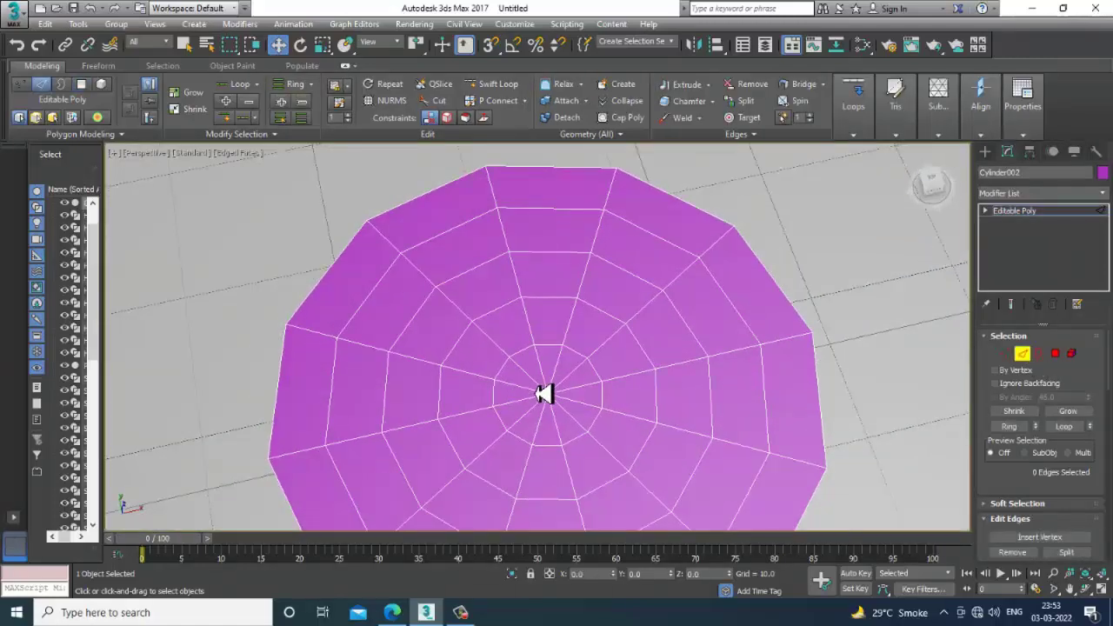
pyautogui.click(592, 418)
pyautogui.press('BackSpace')
pyautogui.scroll(2, 583, 406)
# - Cut three edges across the disc's centre polygon, then return to Edge mode
pyautogui.rightClick(540, 352)
pyautogui.click(526, 229)
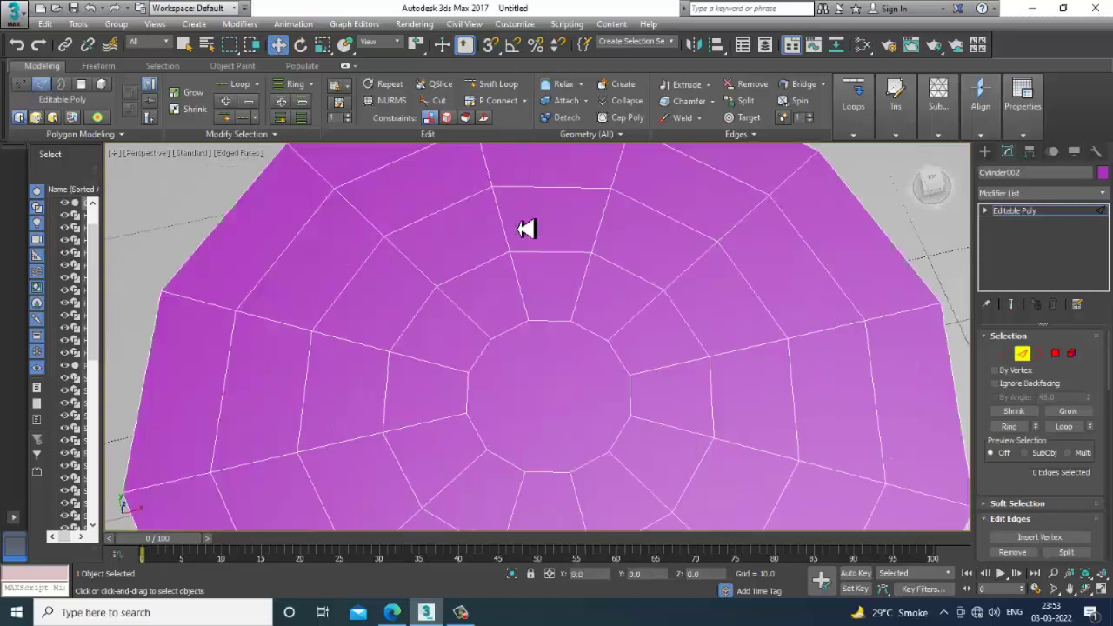
pyautogui.click(469, 371)
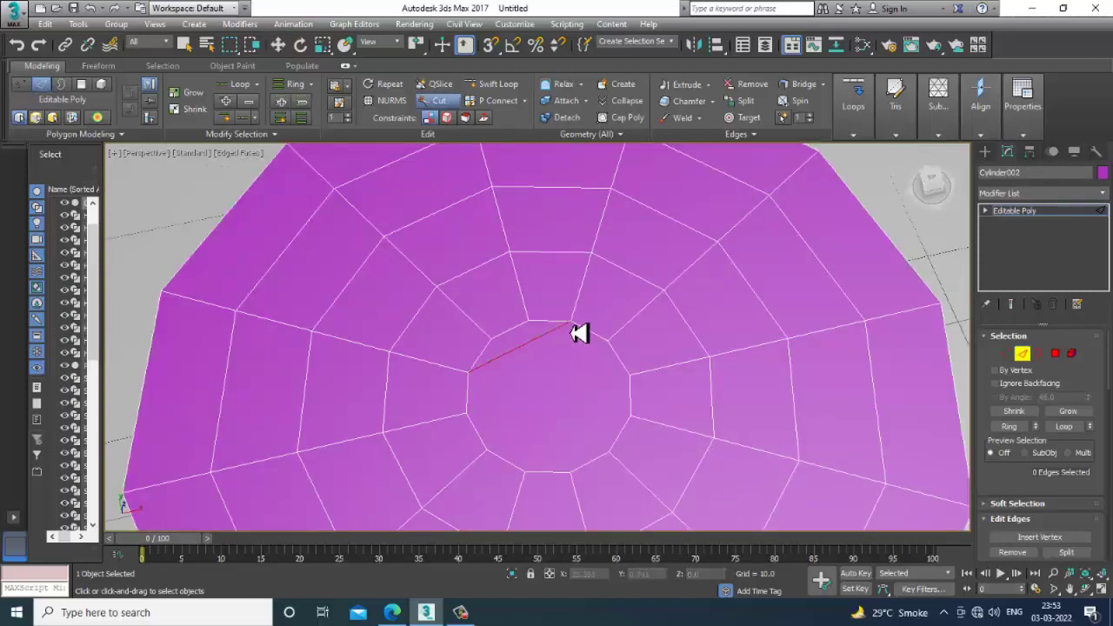
pyautogui.click(467, 413)
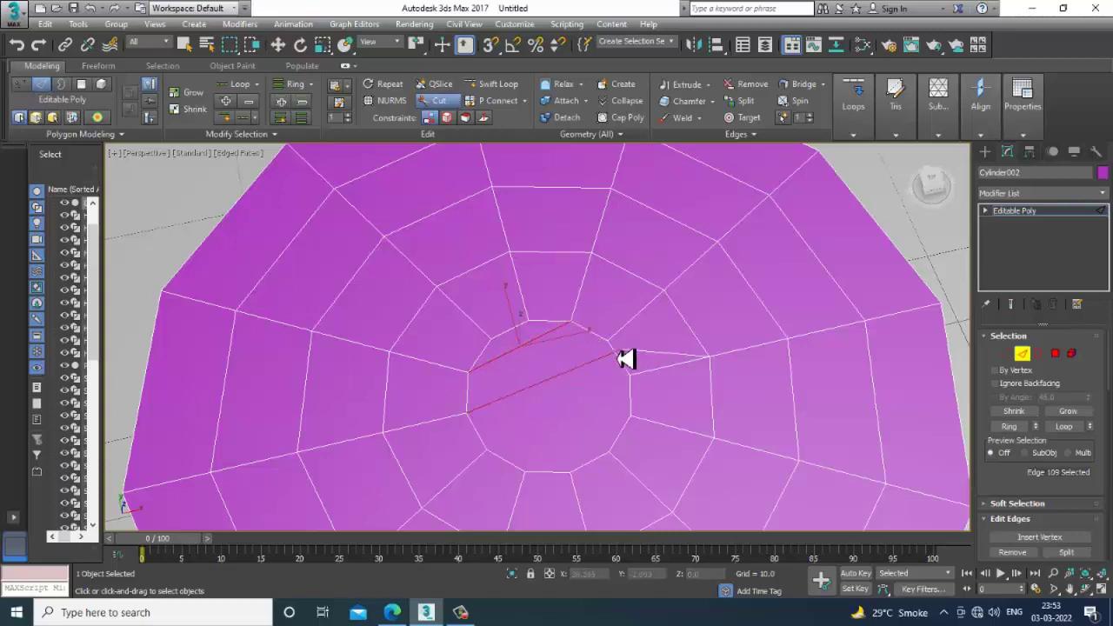
pyautogui.click(487, 448)
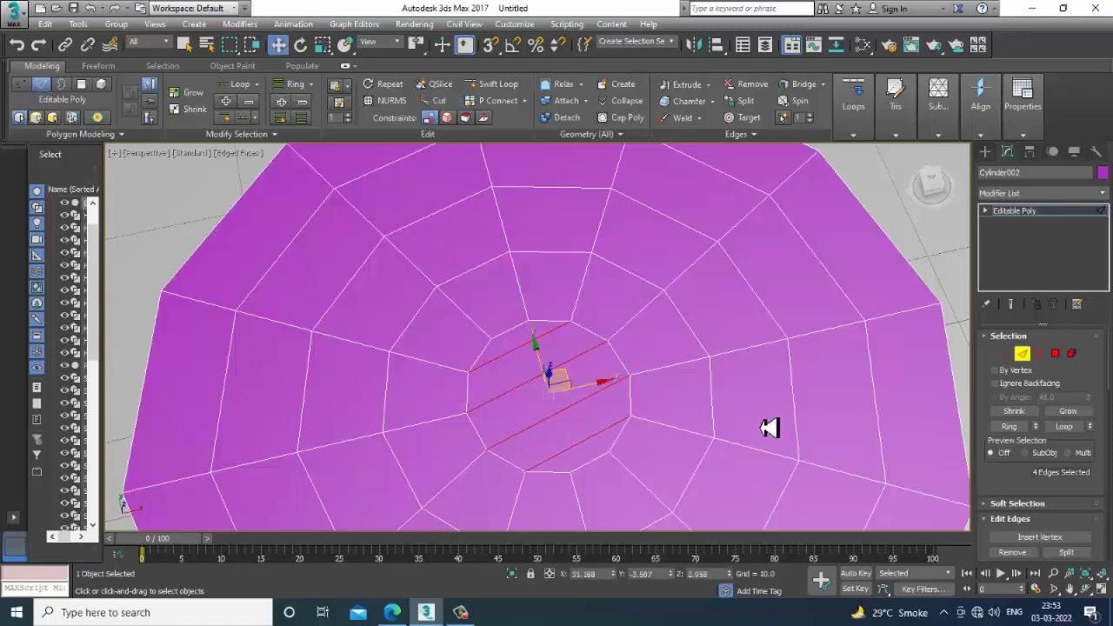
pyautogui.scroll(-2, 768, 426)
pyautogui.scroll(-4, 711, 363)
pyautogui.press('2')
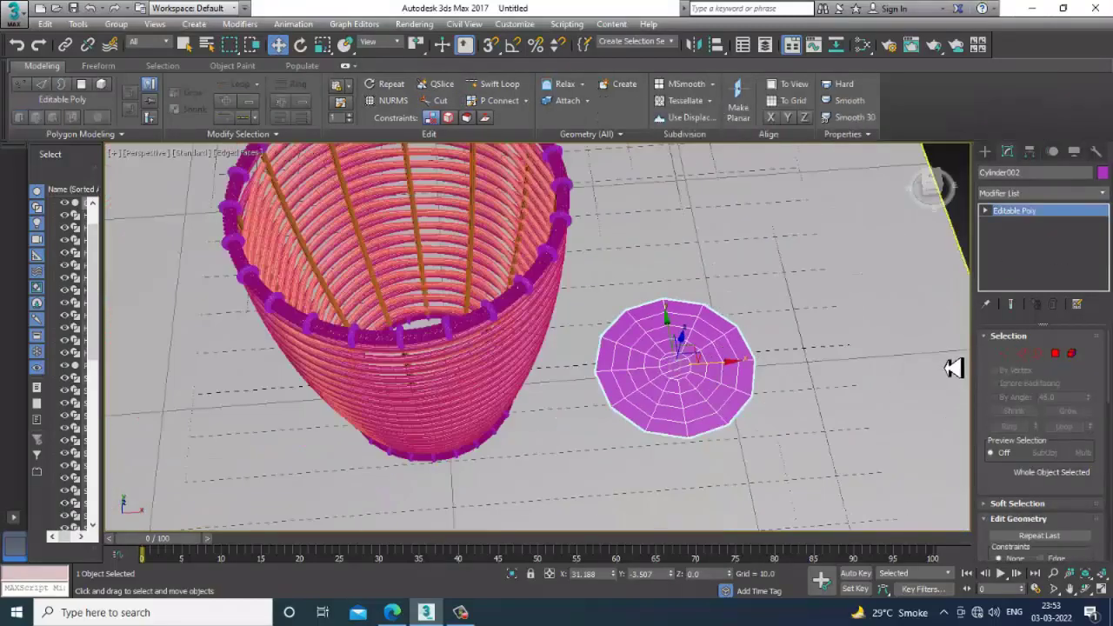
pyautogui.click(1023, 354)
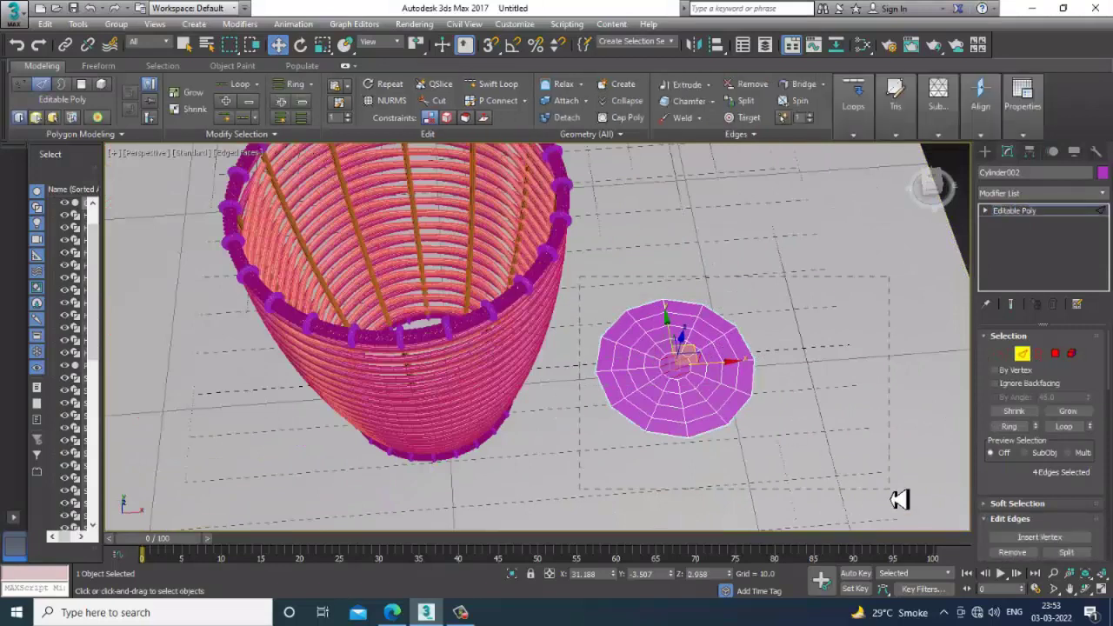
pyautogui.scroll(-2, 991, 452)
# - Create a shape from the selected web edges, move the disc aside, and select the new spline
pyautogui.scroll(-2, 1000, 382)
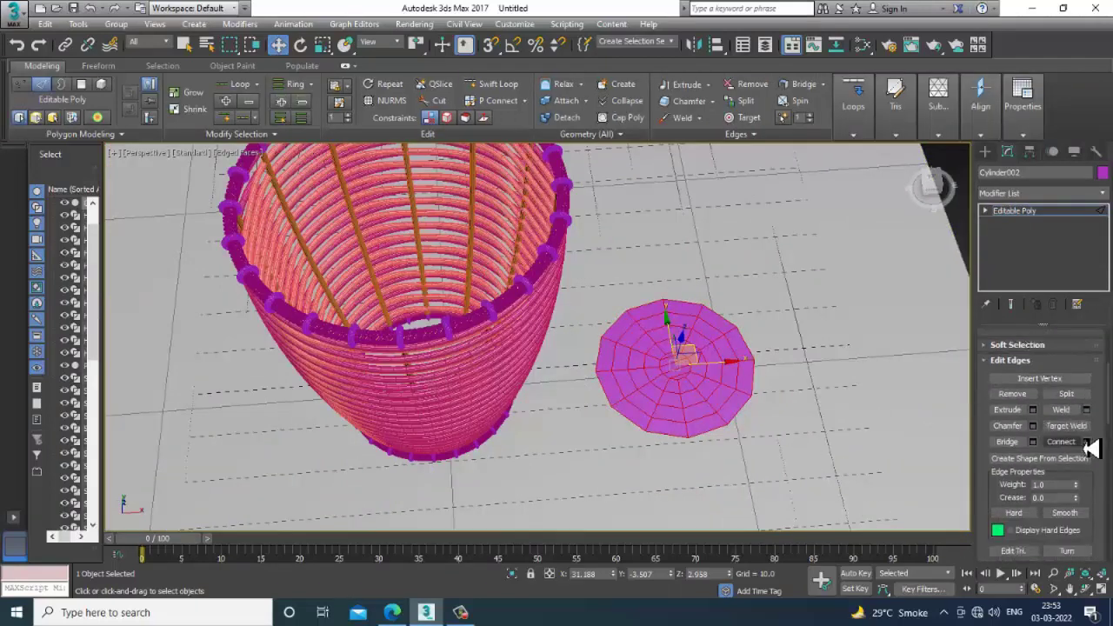
pyautogui.click(1050, 463)
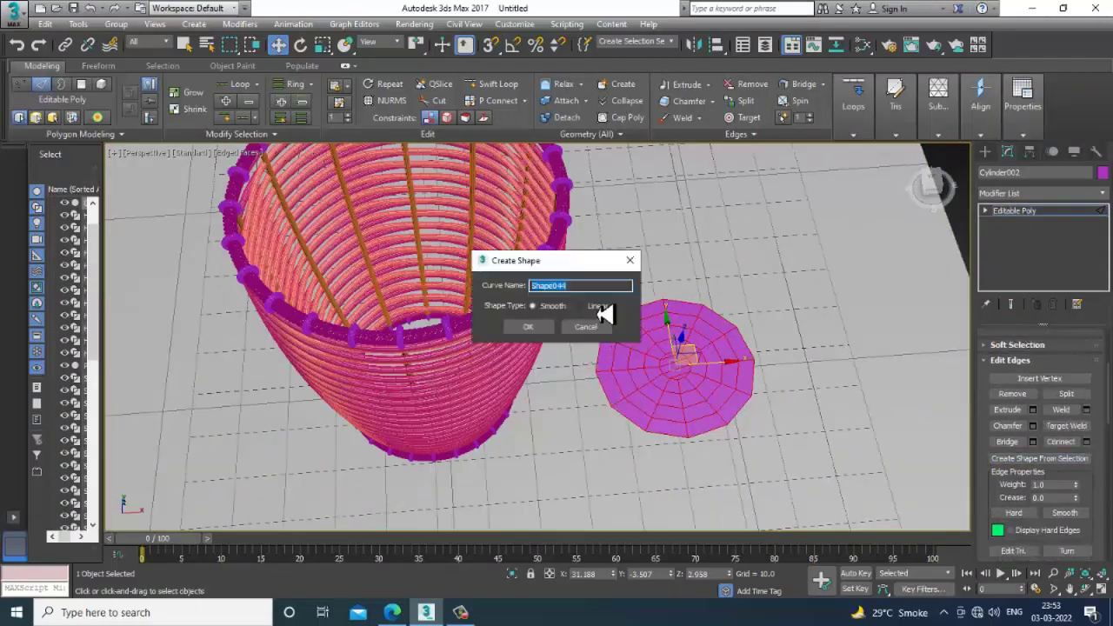
pyautogui.click(534, 328)
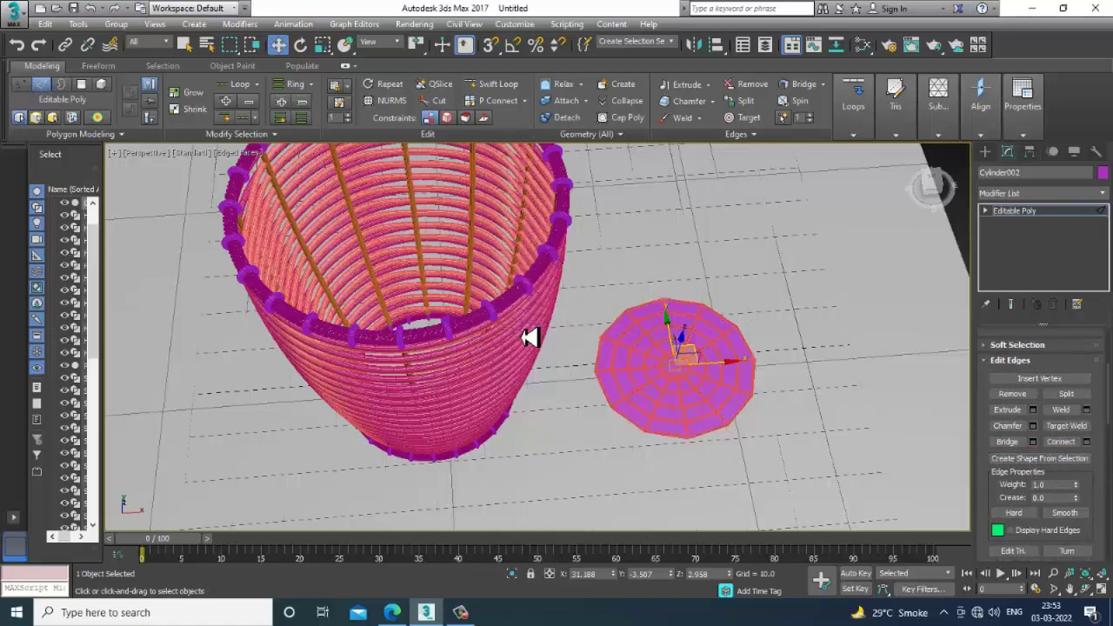
pyautogui.click(1048, 213)
pyautogui.moveTo(646, 373)
pyautogui.mouseDown()
pyautogui.moveTo(873, 349)
pyautogui.moveTo(368, 422)
pyautogui.mouseUp()
pyautogui.click(712, 374)
# - In Front view, Shift-move a copy of the web spline up to the basket's top
pyautogui.hotkey('alt', 'w')
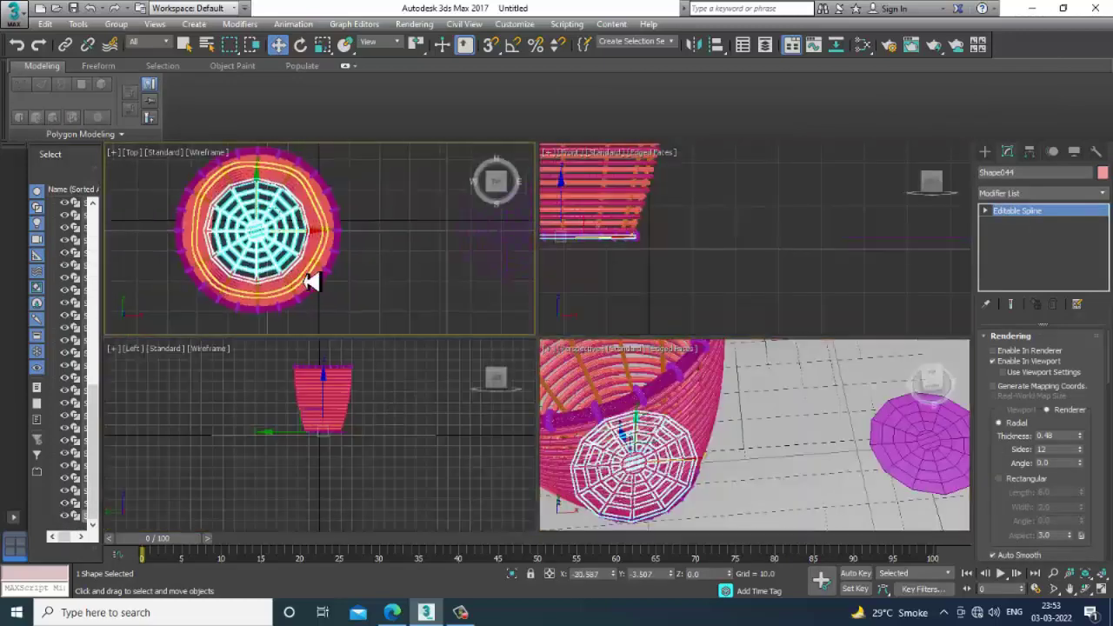
pyautogui.rightClick(721, 452)
pyautogui.hotkey('alt', 'w')
pyautogui.moveTo(601, 358)
pyautogui.keyDown('alt'); pyautogui.mouseDown(button='middle')
pyautogui.moveTo(457, 365)
pyautogui.moveTo(526, 355)
pyautogui.mouseUp(button='middle'); pyautogui.keyUp('alt')
pyautogui.scroll(2, 527, 355)
pyautogui.scroll(2, 520, 377)
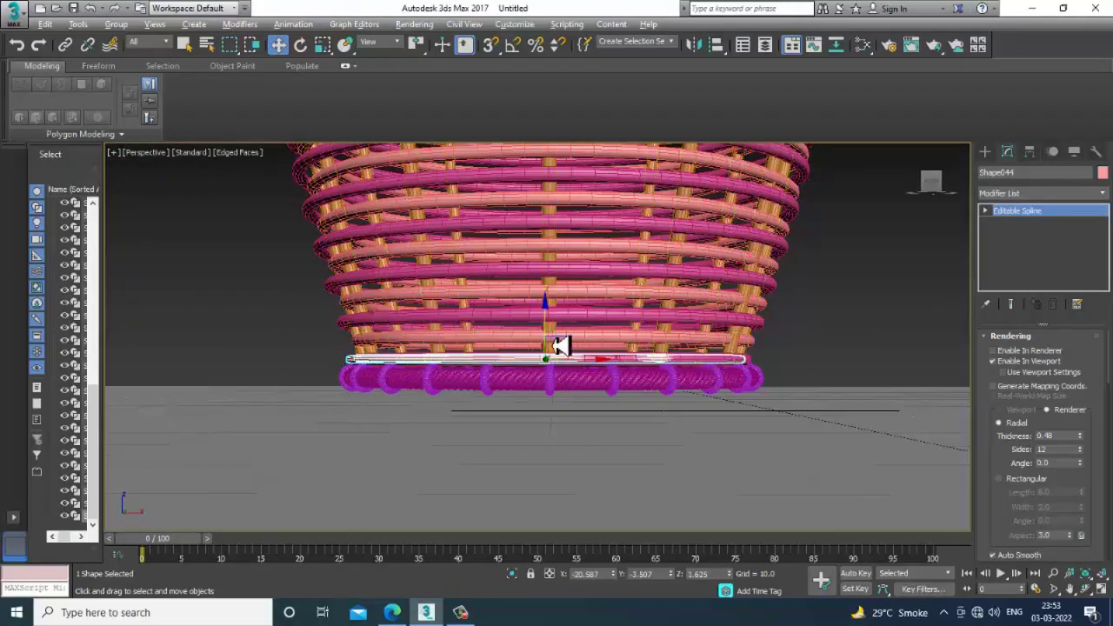
pyautogui.moveTo(560, 346)
pyautogui.keyDown('alt'); pyautogui.mouseDown(button='middle')
pyautogui.moveTo(576, 466)
pyautogui.moveTo(572, 380)
pyautogui.mouseUp(button='middle'); pyautogui.keyUp('alt')
pyautogui.hotkey('alt', 'w')
pyautogui.rightClick(788, 268)
pyautogui.hotkey('alt', 'w')
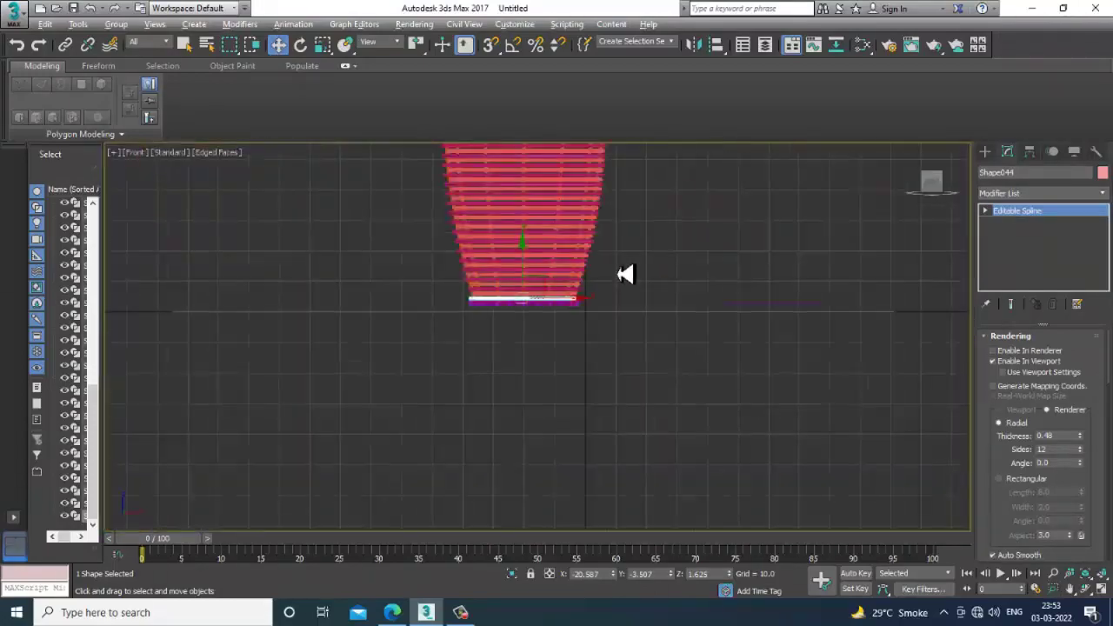
pyautogui.moveTo(618, 270); pyautogui.dragTo(666, 455, button='middle')
pyautogui.moveTo(589, 390)
pyautogui.mouseDown()
pyautogui.moveTo(599, 267)
pyautogui.moveTo(641, 364)
pyautogui.mouseUp()
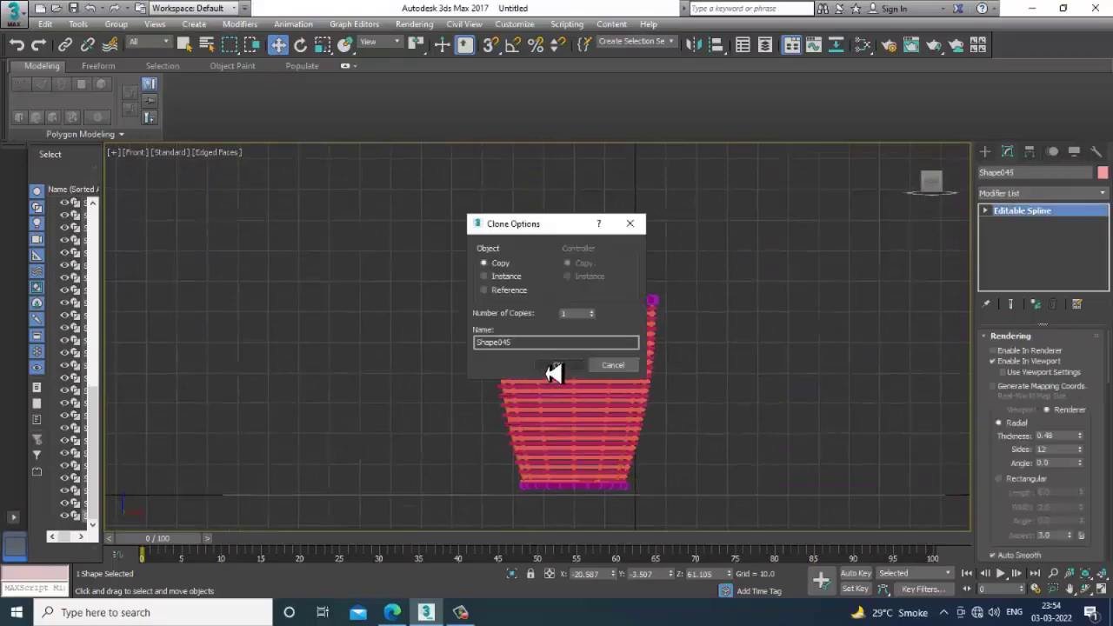
# - Uniformly scale the web copy to span the rim and lower it into place
pyautogui.hotkey('alt', 'w')
pyautogui.hotkey('alt', 'w')
pyautogui.keyDown('alt'); pyautogui.moveTo(696, 318); pyautogui.dragTo(668, 438, button='middle'); pyautogui.keyUp('alt')
pyautogui.press('r')
pyautogui.moveTo(608, 292)
pyautogui.mouseDown()
pyautogui.moveTo(576, 258)
pyautogui.moveTo(576, 268)
pyautogui.mouseUp()
pyautogui.scroll(-2, 577, 265)
pyautogui.scroll(-3, 581, 261)
pyautogui.moveTo(583, 261)
pyautogui.keyDown('alt'); pyautogui.mouseDown(button='middle')
pyautogui.moveTo(620, 248)
pyautogui.moveTo(617, 277)
pyautogui.moveTo(603, 236)
pyautogui.mouseUp(button='middle'); pyautogui.keyUp('alt')
pyautogui.moveTo(604, 235)
pyautogui.mouseDown()
pyautogui.moveTo(621, 243)
pyautogui.moveTo(624, 263)
pyautogui.moveTo(631, 251)
pyautogui.mouseUp()
# - Shift-scale a resized web copy, rotating it so its spokes sit between the originals
pyautogui.scroll(3, 639, 286)
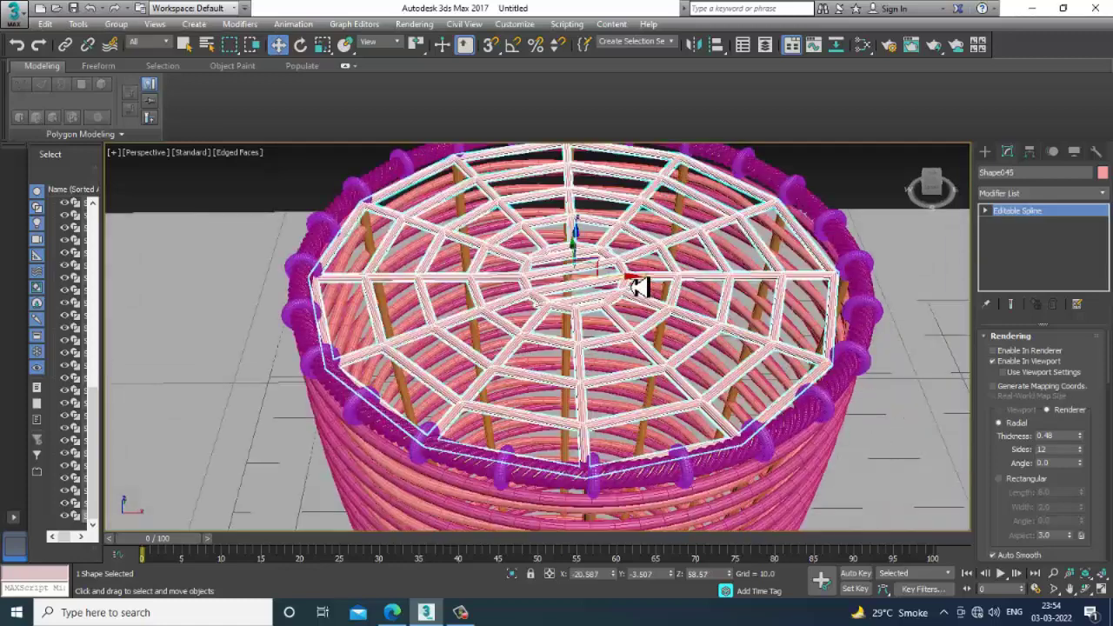
pyautogui.press('e')
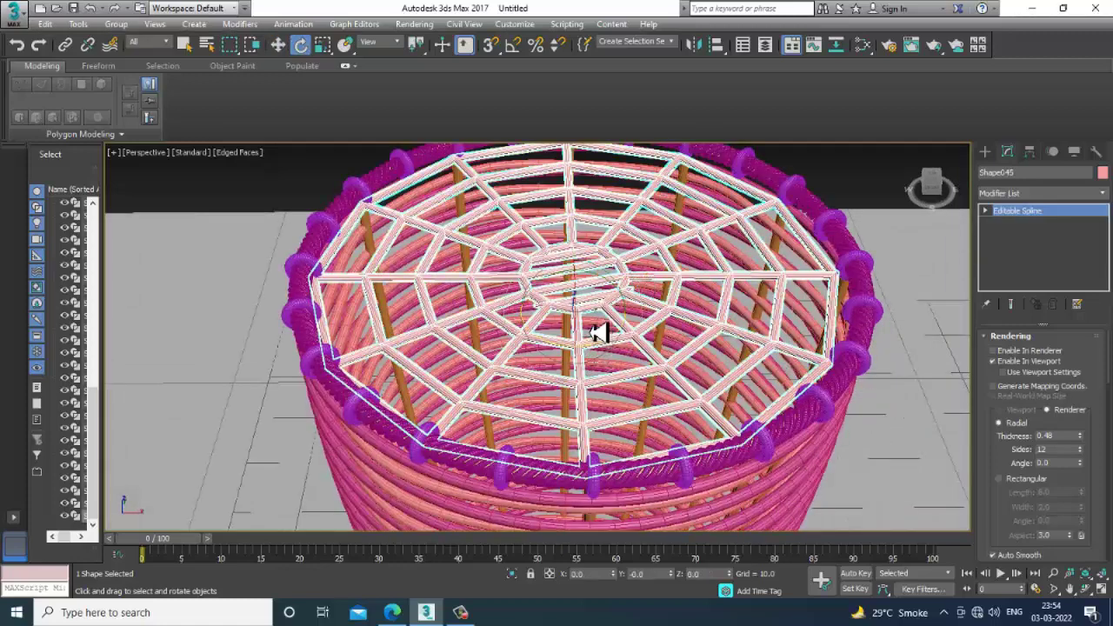
pyautogui.press('r')
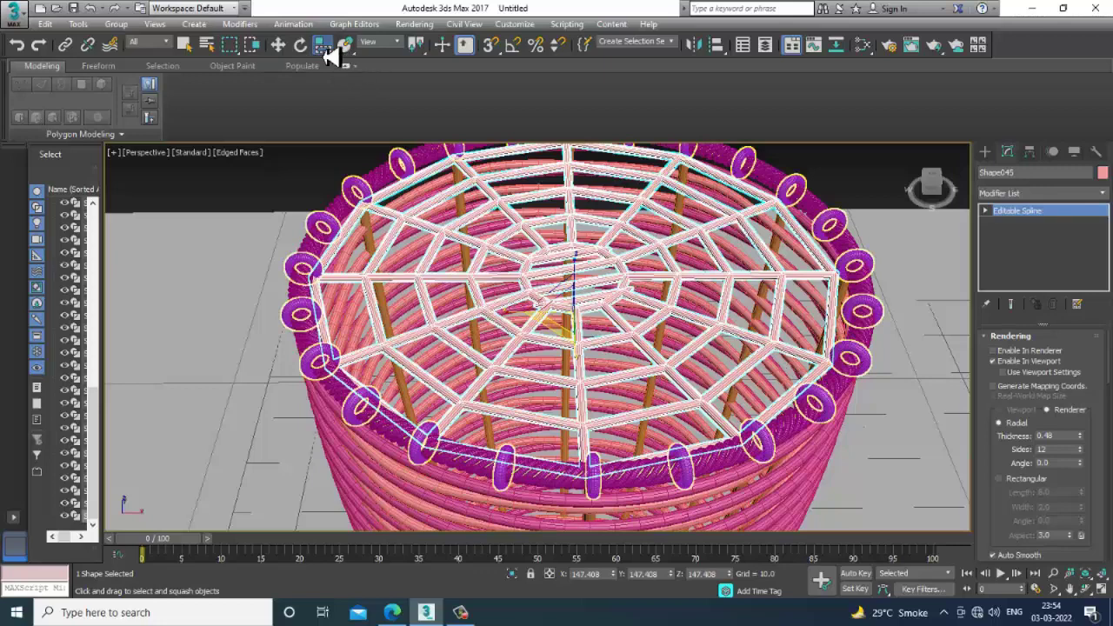
pyautogui.moveTo(326, 50); pyautogui.dragTo(328, 66)
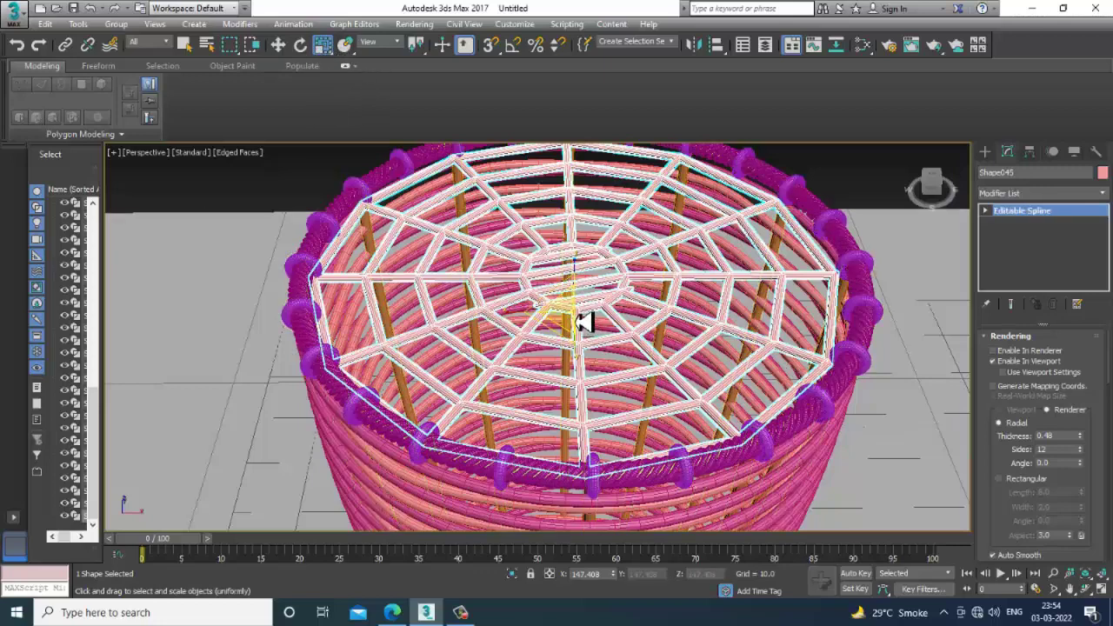
pyautogui.moveTo(584, 322); pyautogui.dragTo(590, 331)
pyautogui.click(560, 366)
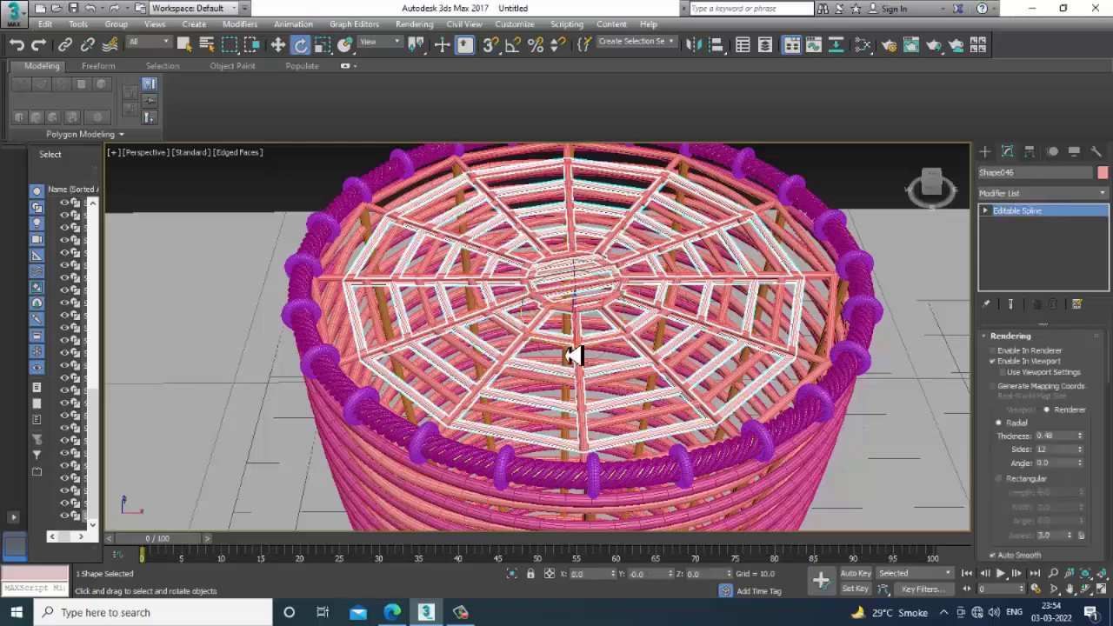
pyautogui.moveTo(566, 355); pyautogui.dragTo(561, 354)
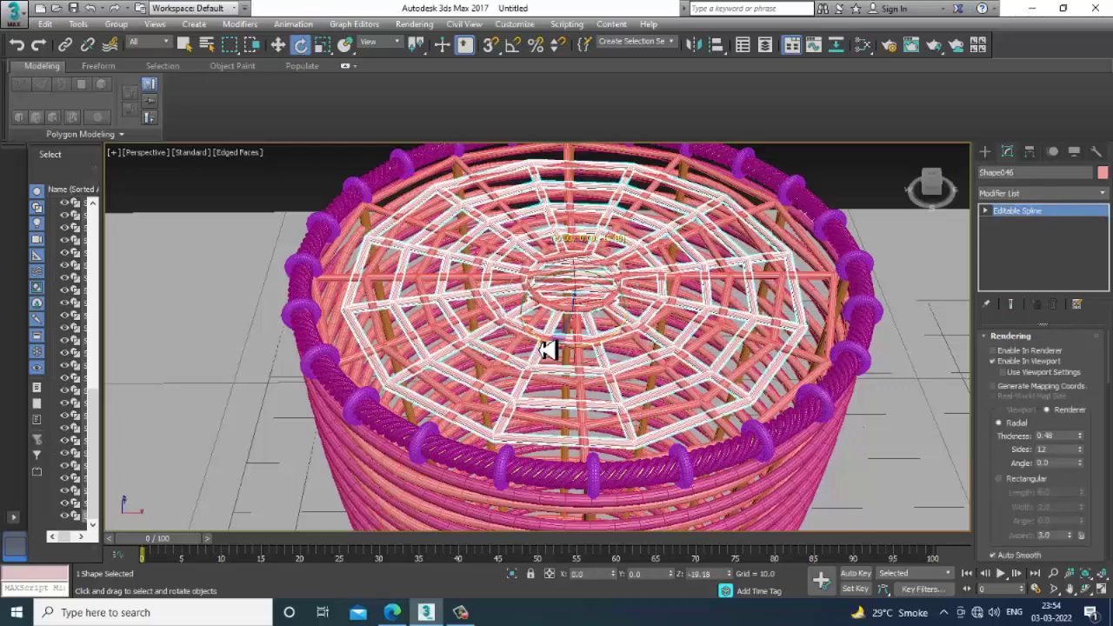
# - Clear the selection and box-select the entire basket, 58 objects
pyautogui.scroll(-3, 560, 355)
pyautogui.moveTo(608, 330)
pyautogui.keyDown('alt'); pyautogui.mouseDown(button='middle')
pyautogui.moveTo(611, 316)
pyautogui.moveTo(629, 340)
pyautogui.moveTo(874, 279)
pyautogui.moveTo(708, 351)
pyautogui.moveTo(671, 315)
pyautogui.moveTo(652, 326)
pyautogui.moveTo(527, 236)
pyautogui.mouseUp(button='middle'); pyautogui.keyUp('alt')
pyautogui.click(874, 278)
pyautogui.scroll(-3, 652, 326)
pyautogui.moveTo(441, 193); pyautogui.dragTo(634, 408)
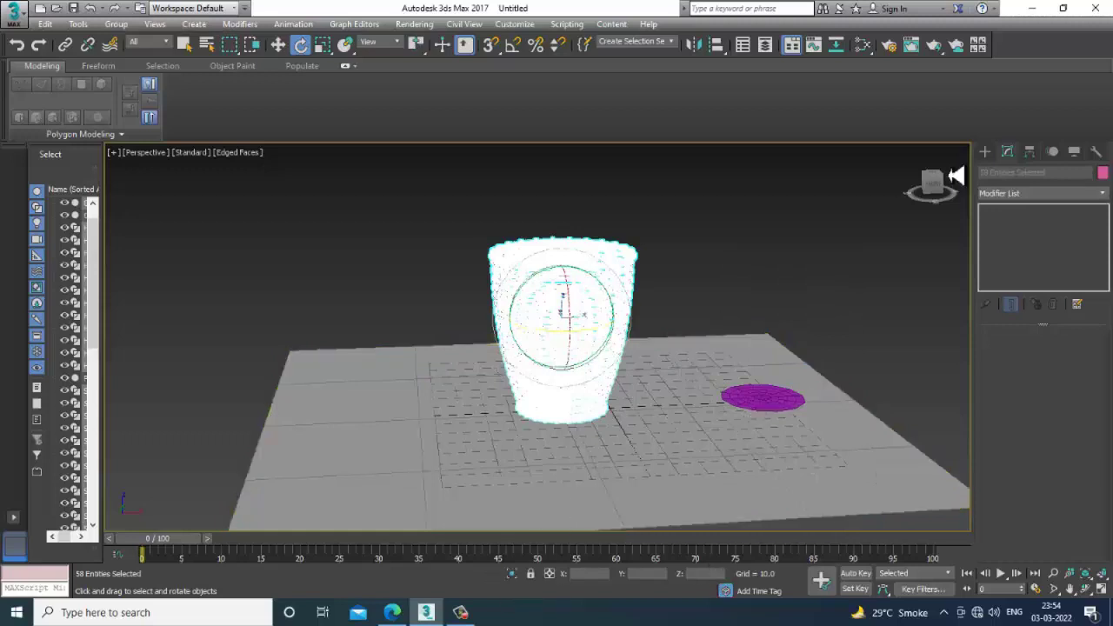
# - Set the selected basket's object colour to brown
pyautogui.click(1102, 173)
pyautogui.click(627, 383)
pyautogui.moveTo(787, 338)
pyautogui.keyDown('alt'); pyautogui.mouseDown(button='middle')
pyautogui.moveTo(626, 325)
pyautogui.moveTo(565, 351)
pyautogui.mouseUp(button='middle'); pyautogui.keyUp('alt')
pyautogui.scroll(3, 713, 365)
# - Delete the leftover pink disc and switch to Default Shading with F4
pyautogui.click(800, 402)
pyautogui.press('Delete')
pyautogui.press('F4')
pyautogui.scroll(3, 522, 348)
pyautogui.scroll(2, 608, 318)
pyautogui.moveTo(601, 320)
pyautogui.keyDown('alt'); pyautogui.mouseDown(button='middle')
pyautogui.moveTo(615, 289)
pyautogui.moveTo(584, 412)
pyautogui.moveTo(591, 443)
pyautogui.moveTo(599, 403)
pyautogui.moveTo(582, 405)
pyautogui.moveTo(586, 519)
pyautogui.moveTo(526, 293)
pyautogui.moveTo(536, 360)
pyautogui.moveTo(566, 390)
pyautogui.moveTo(517, 348)
pyautogui.moveTo(609, 393)
pyautogui.moveTo(580, 360)
pyautogui.mouseUp(button='middle'); pyautogui.keyUp('alt')
# - From a higher angle, select the wavy helix around the rim
pyautogui.scroll(3, 542, 390)
pyautogui.scroll(-5, 609, 385)
pyautogui.moveTo(587, 314)
pyautogui.keyDown('alt'); pyautogui.mouseDown(button='middle')
pyautogui.moveTo(528, 300)
pyautogui.moveTo(536, 318)
pyautogui.moveTo(522, 354)
pyautogui.moveTo(569, 356)
pyautogui.moveTo(499, 326)
pyautogui.moveTo(606, 387)
pyautogui.moveTo(700, 377)
pyautogui.moveTo(698, 359)
pyautogui.mouseUp(button='middle'); pyautogui.keyUp('alt')
pyautogui.scroll(2, 542, 318)
pyautogui.scroll(3, 504, 324)
pyautogui.click(647, 383)
pyautogui.scroll(-4, 678, 400)
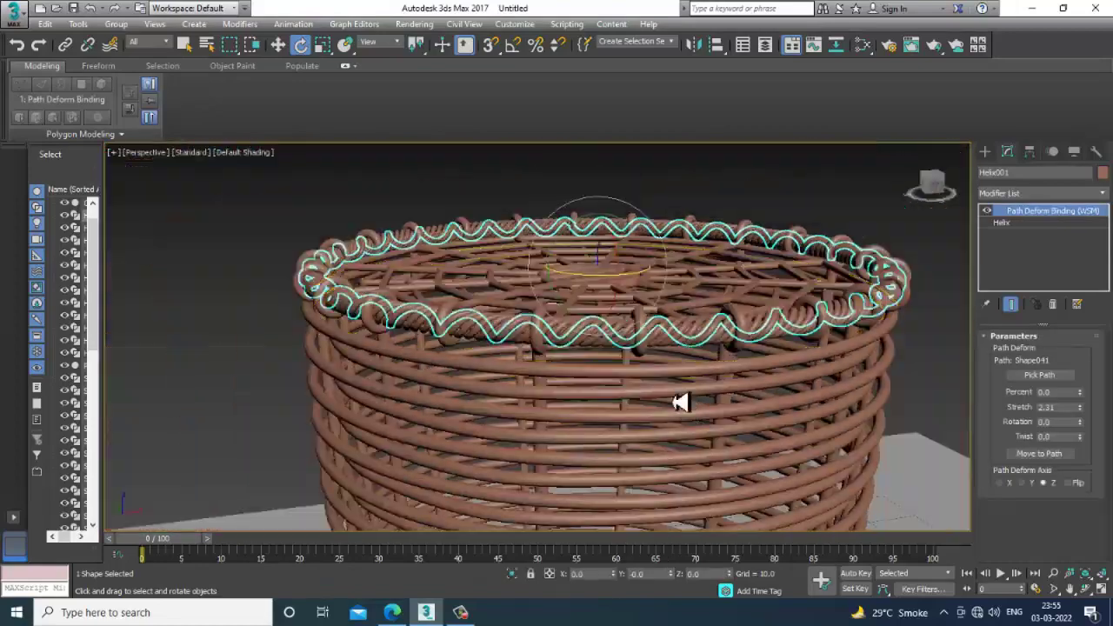
pyautogui.scroll(3, 623, 406)
# - Orbit to a low side view to inspect the basket walls
pyautogui.moveTo(678, 399)
pyautogui.keyDown('alt'); pyautogui.mouseDown(button='middle')
pyautogui.moveTo(623, 406)
pyautogui.moveTo(556, 391)
pyautogui.moveTo(511, 353)
pyautogui.moveTo(580, 346)
pyautogui.moveTo(599, 392)
pyautogui.moveTo(599, 342)
pyautogui.moveTo(623, 342)
pyautogui.moveTo(606, 303)
pyautogui.mouseUp(button='middle'); pyautogui.keyUp('alt')
pyautogui.scroll(-3, 623, 407)
pyautogui.scroll(3, 511, 353)
pyautogui.scroll(-3, 521, 338)
pyautogui.scroll(2, 579, 346)
pyautogui.scroll(2, 599, 355)
pyautogui.scroll(-1, 611, 348)
pyautogui.scroll(-2, 611, 347)
# - Clear the selection and orbit around the basket
pyautogui.click(780, 232)
pyautogui.scroll(-2, 716, 278)
pyautogui.moveTo(780, 232)
pyautogui.keyDown('alt'); pyautogui.mouseDown(button='middle')
pyautogui.moveTo(716, 278)
pyautogui.moveTo(608, 266)
pyautogui.moveTo(603, 332)
pyautogui.moveTo(615, 367)
pyautogui.moveTo(611, 338)
pyautogui.mouseUp(button='middle'); pyautogui.keyUp('alt')
pyautogui.scroll(2, 608, 266)
pyautogui.scroll(-1, 603, 328)
pyautogui.scroll(-1, 614, 366)
# - Select the tapered vertical strands, Shape003, and enter Editable Spline Vertex mode
pyautogui.scroll(2, 621, 342)
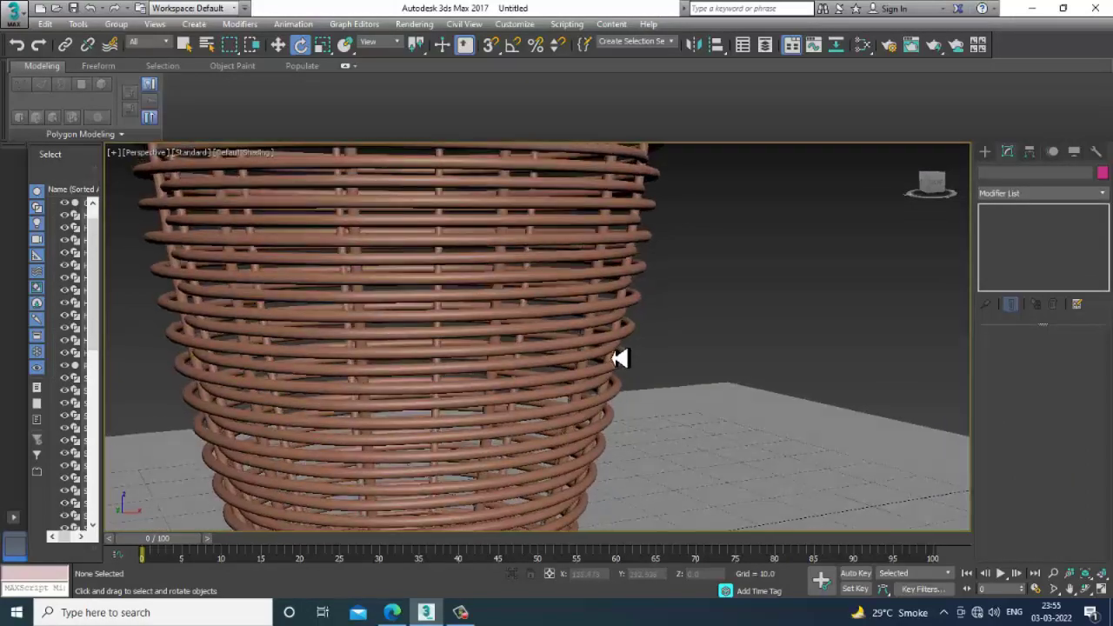
pyautogui.scroll(1, 539, 356)
pyautogui.moveTo(522, 356)
pyautogui.keyDown('alt'); pyautogui.mouseDown(button='middle')
pyautogui.moveTo(527, 435)
pyautogui.moveTo(559, 403)
pyautogui.moveTo(623, 380)
pyautogui.mouseUp(button='middle'); pyautogui.keyUp('alt')
pyautogui.click(687, 332)
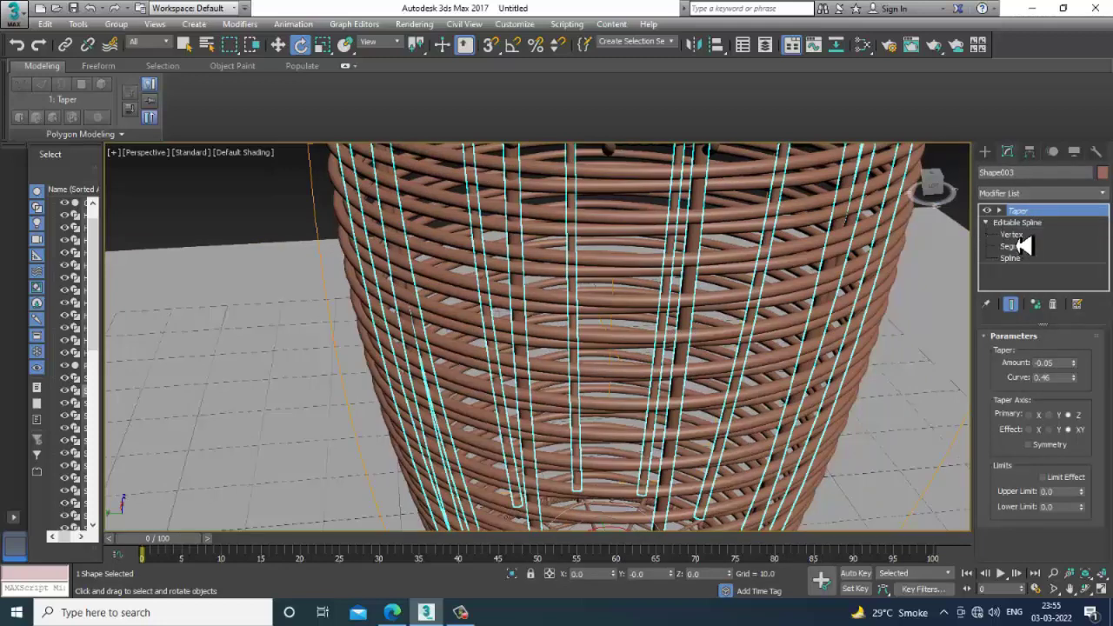
pyautogui.click(1013, 235)
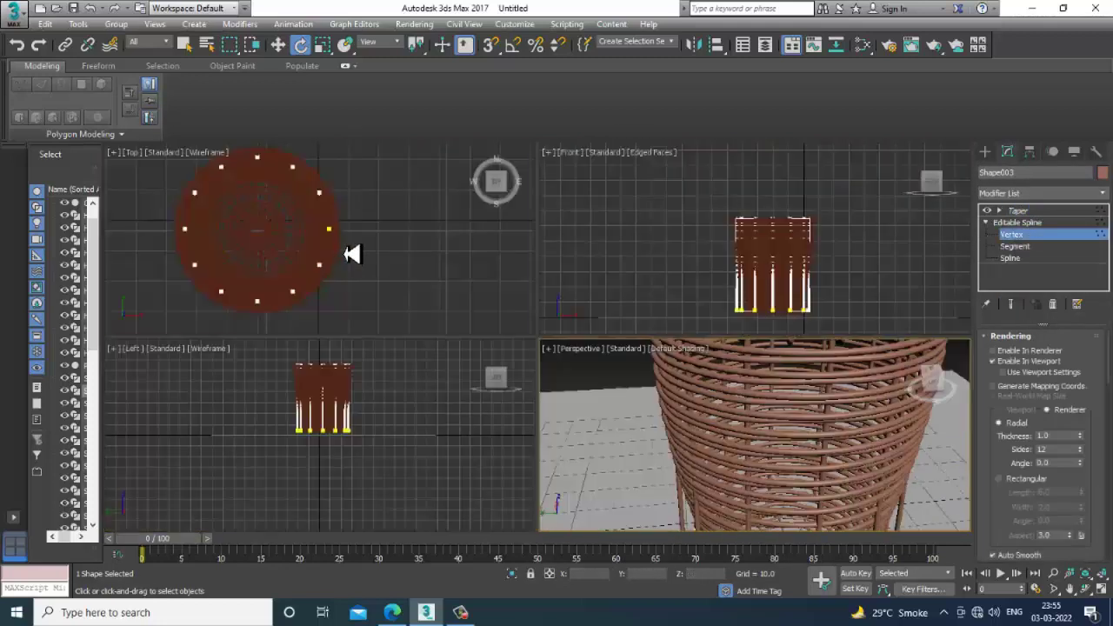